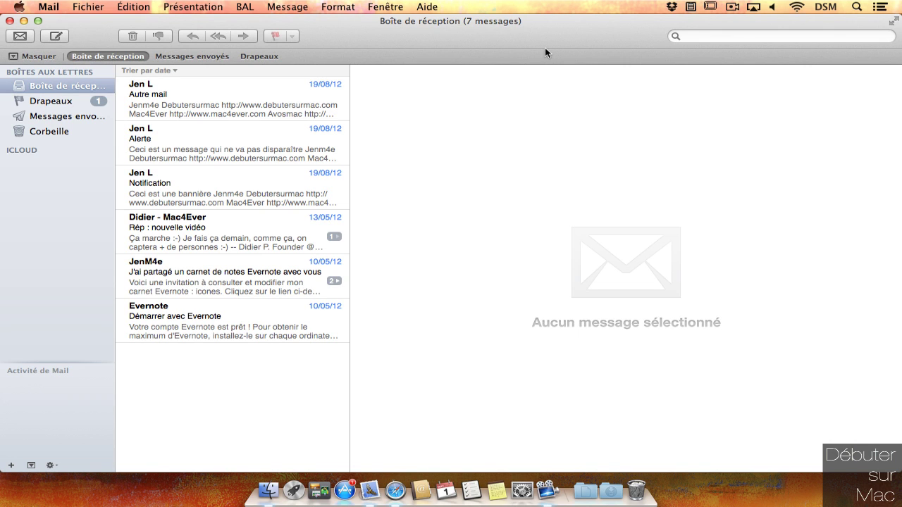
Step: Browse the flagged messages mailbox and open the "iCloud mode d'emploi" message
left_click(35, 102)
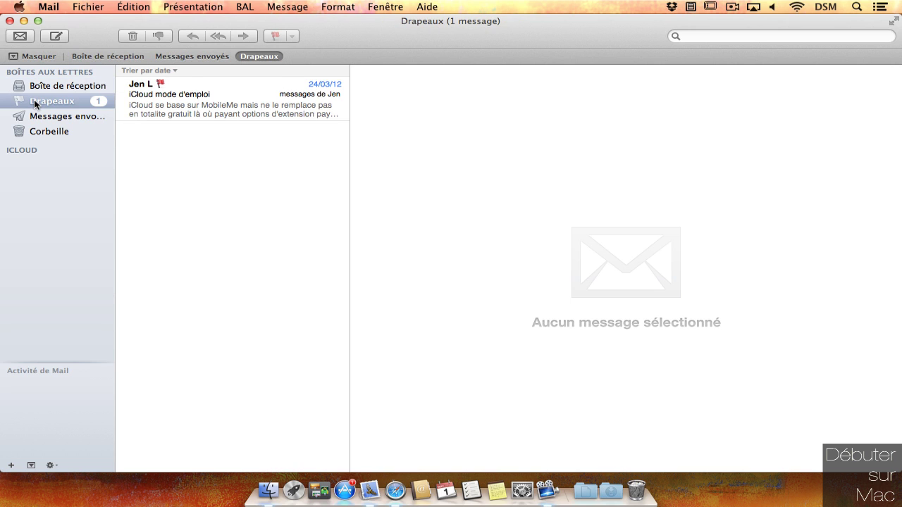
left_click(39, 115)
left_click(40, 100)
left_click(190, 116)
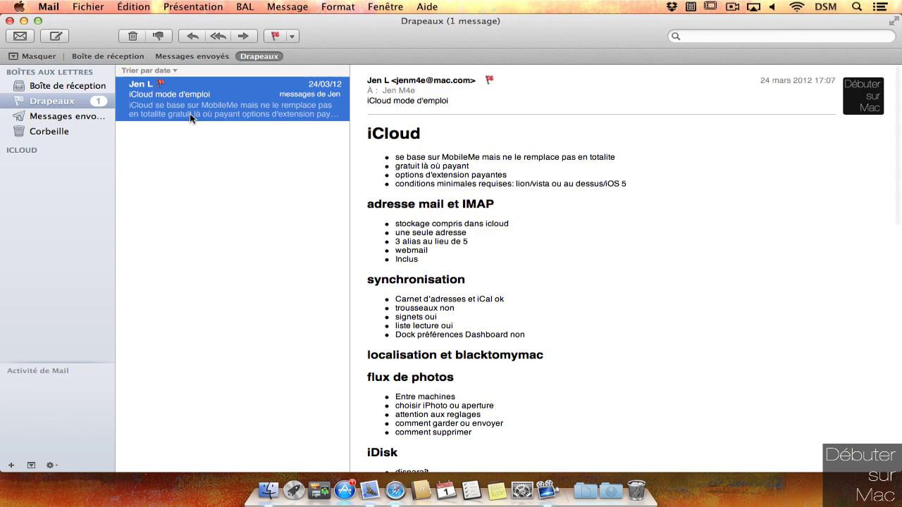
Step: Add the sender of the inbox message "Autre mail" to the VIPs
left_click(69, 87)
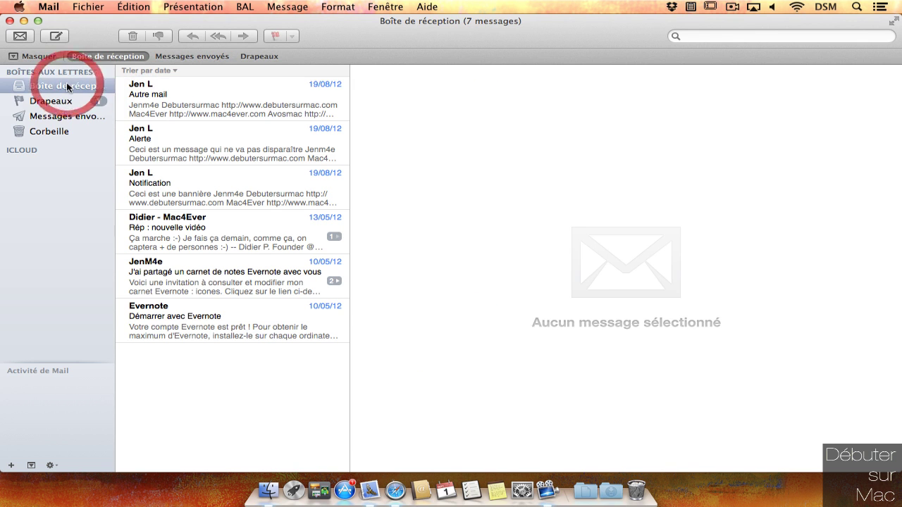
left_click(145, 85)
mouse_move(481, 81)
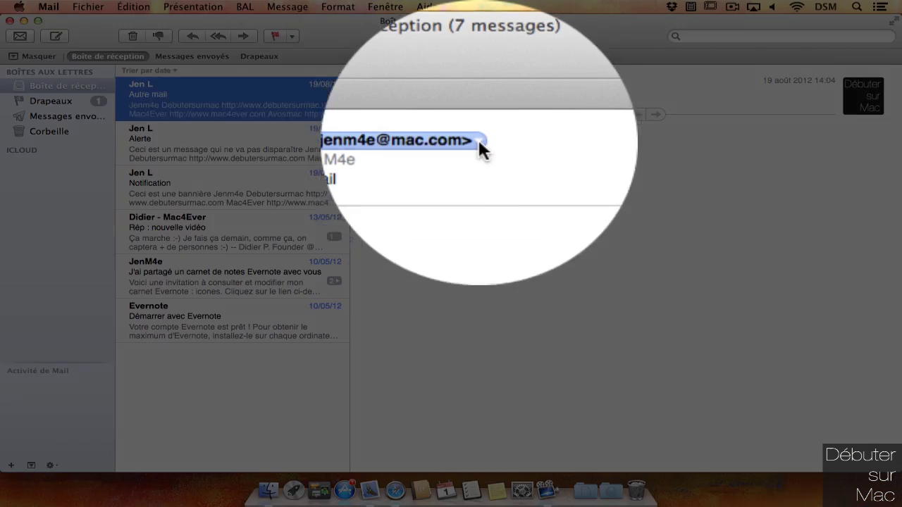
left_click(480, 81)
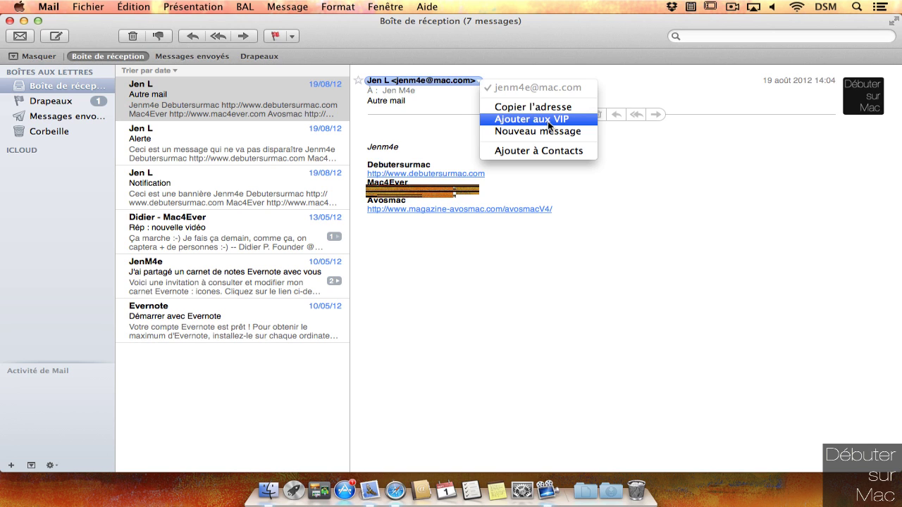
left_click(549, 119)
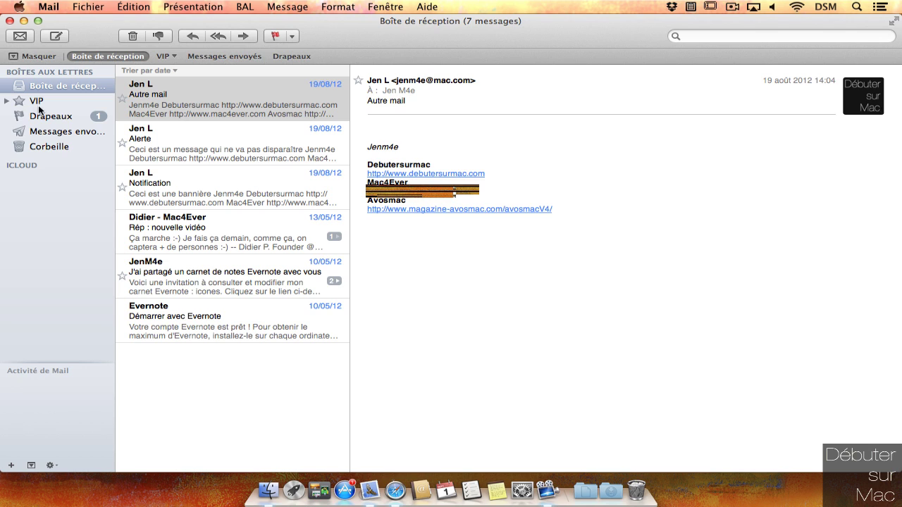
Step: Expand the VIP group, view the VIP sender's messages, and return to the inbox
left_click(7, 101)
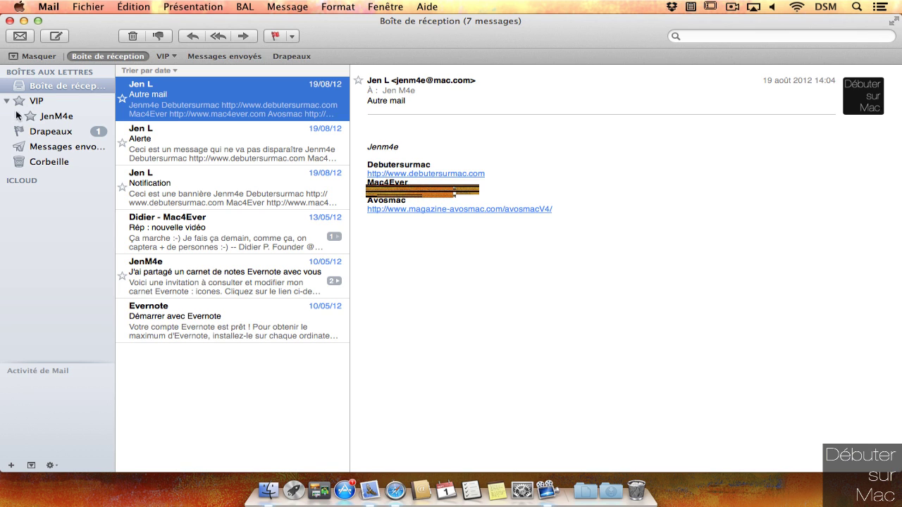
left_click(73, 117)
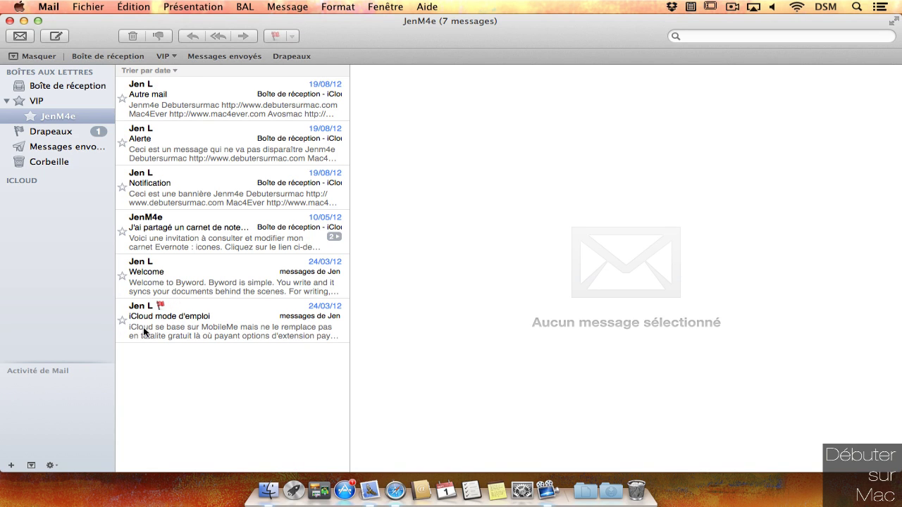
left_click(13, 92)
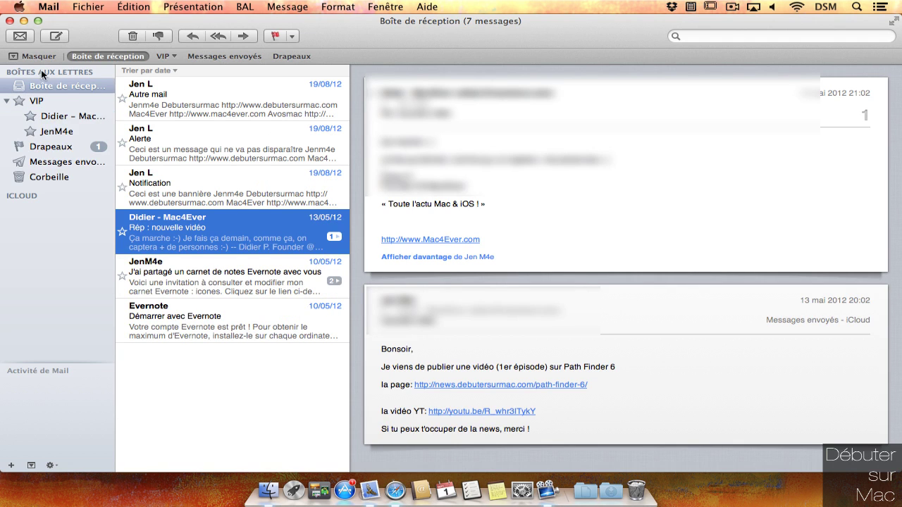
Step: Set the new message notifications to VIP in the general preferences
left_click(49, 6)
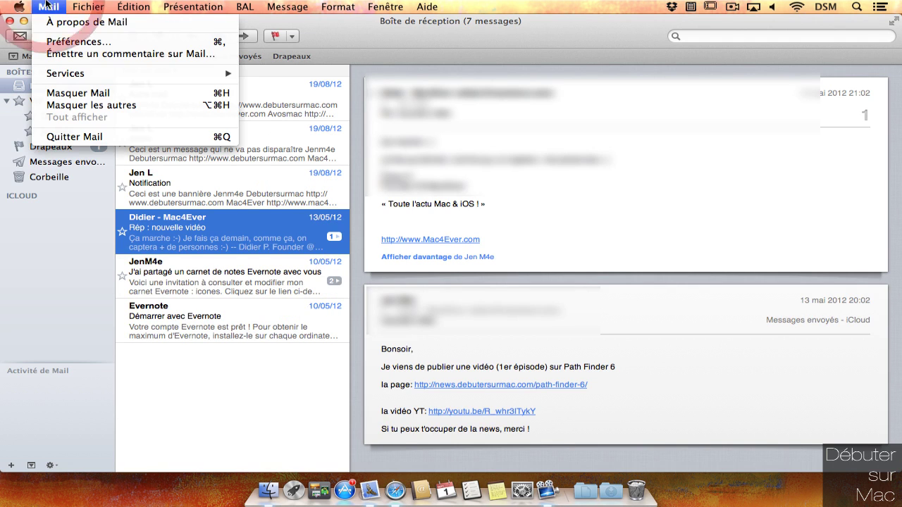
left_click(64, 41)
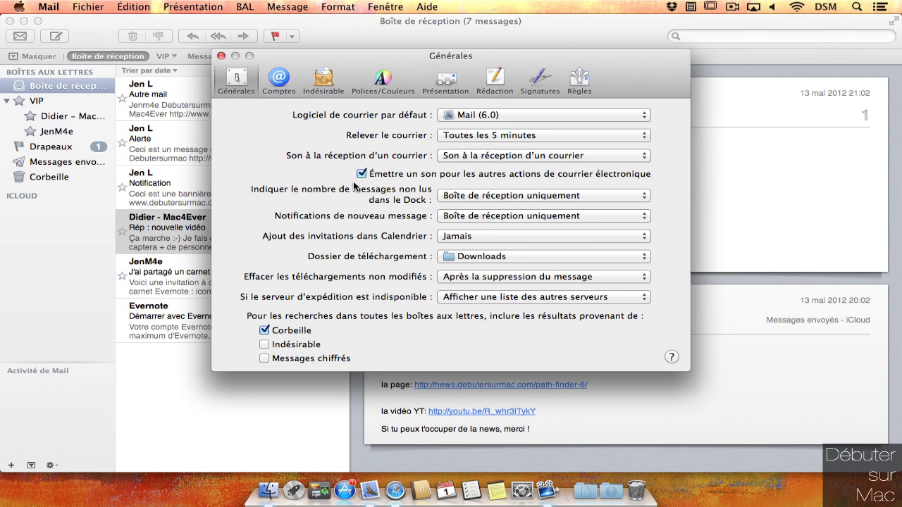
left_click(492, 216)
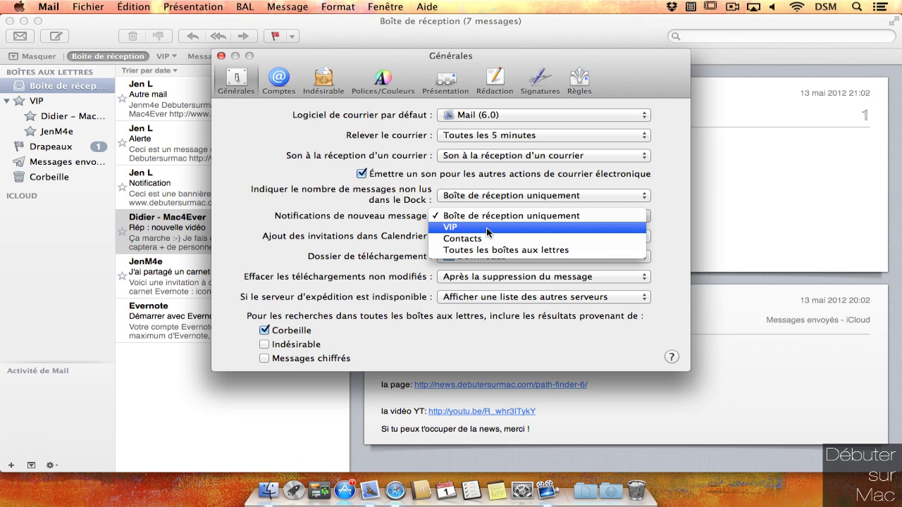
left_click(488, 228)
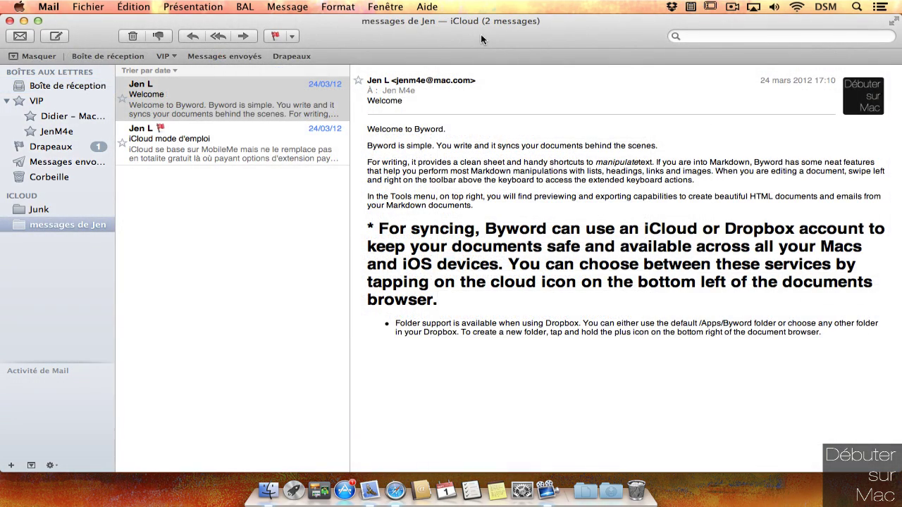
Step: Search the mail for the sender's first name, and clear the search
left_click(674, 36)
type("jen")
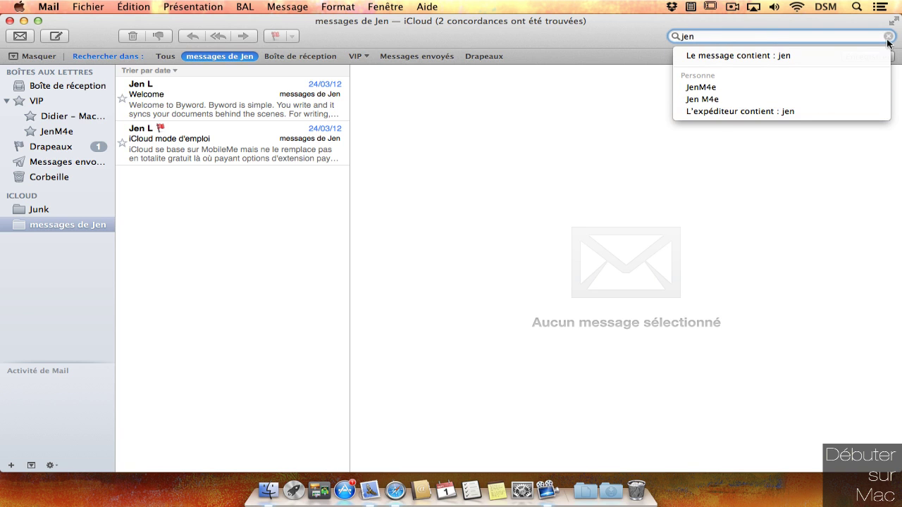
key("Escape")
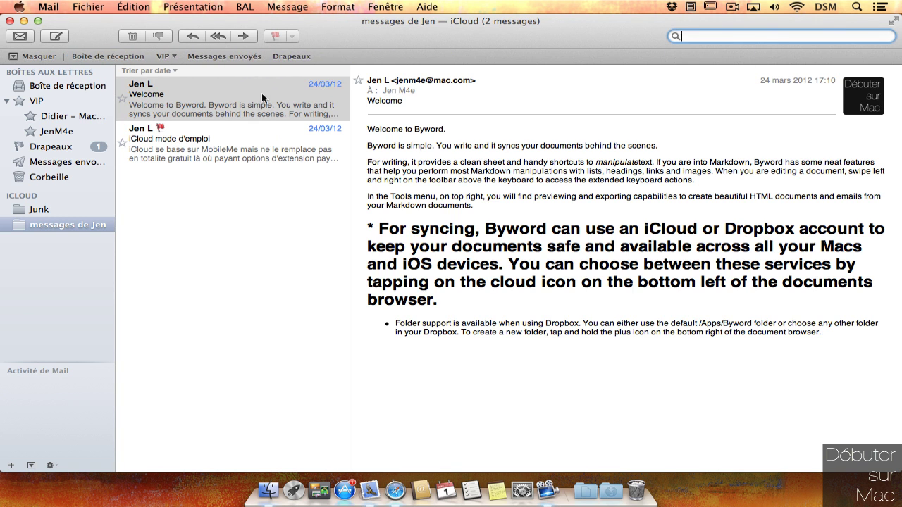
Step: Find "byword" within the text of the "Welcome" message
left_click(265, 98)
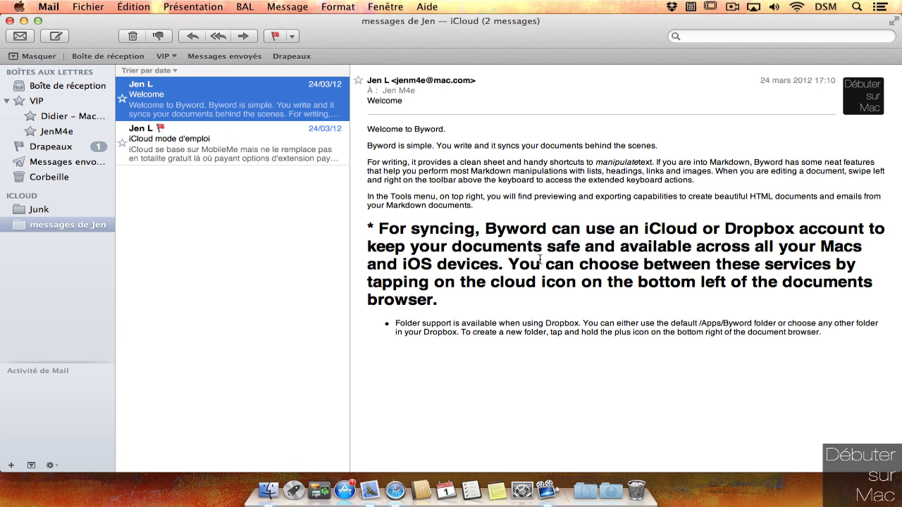
key("super+f")
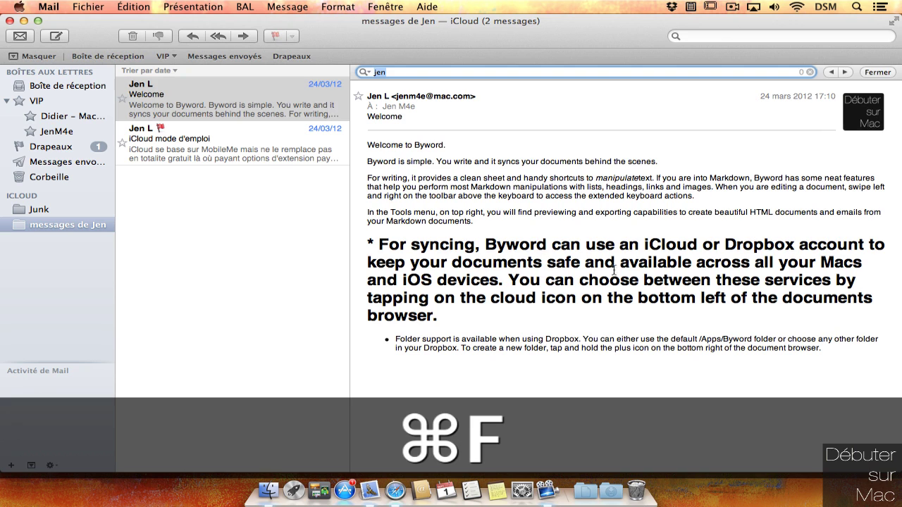
mouse_move(570, 120)
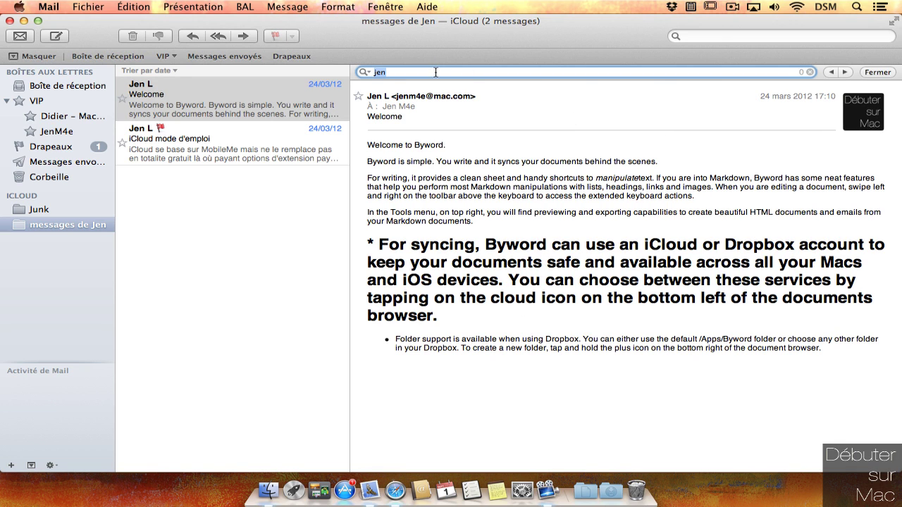
type("byw")
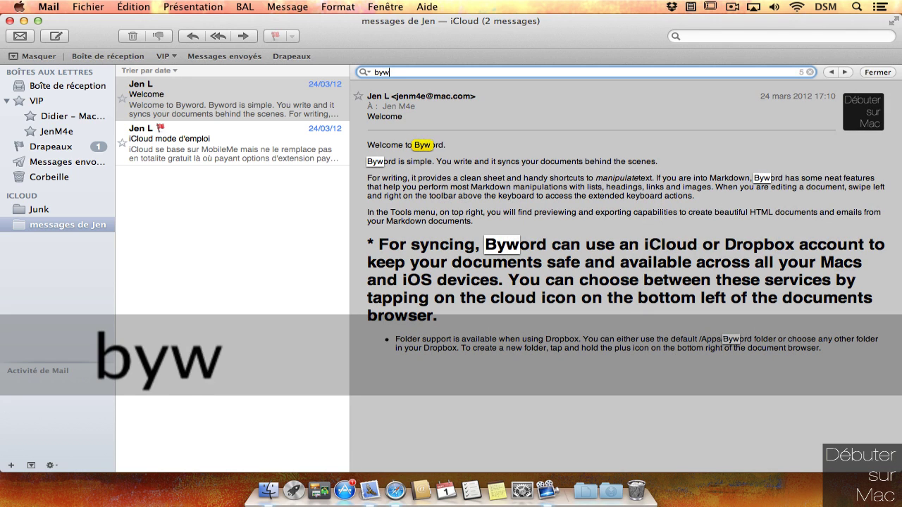
type("ord")
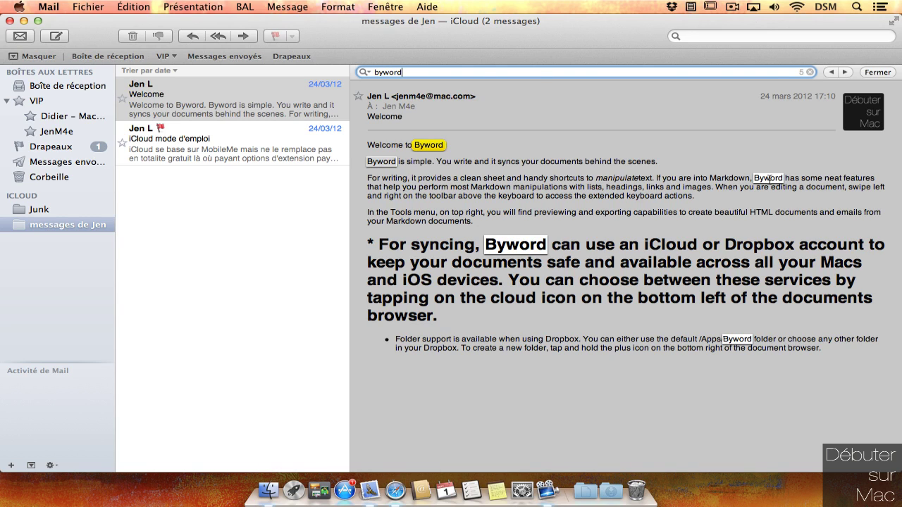
Step: Look at the find options for the "Welcome" message and step forward through the "byword" matches
left_click(364, 73)
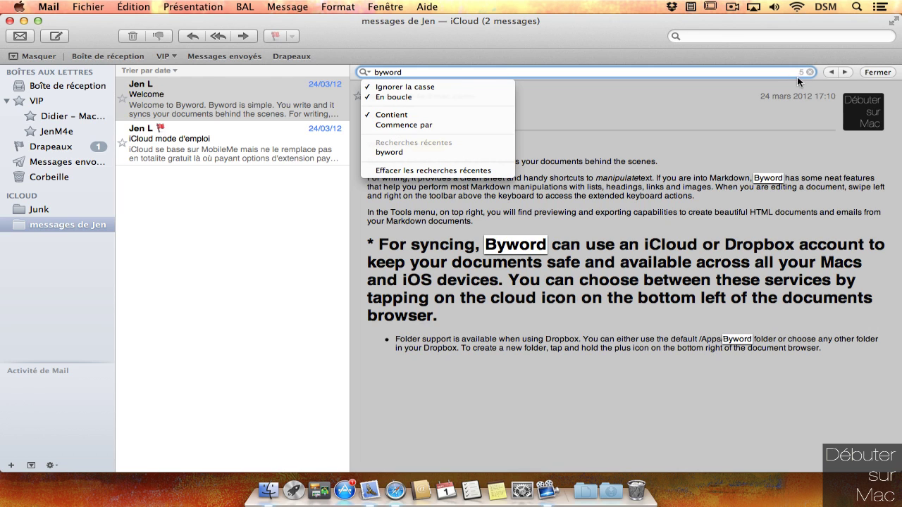
left_click(849, 75)
left_click(850, 76)
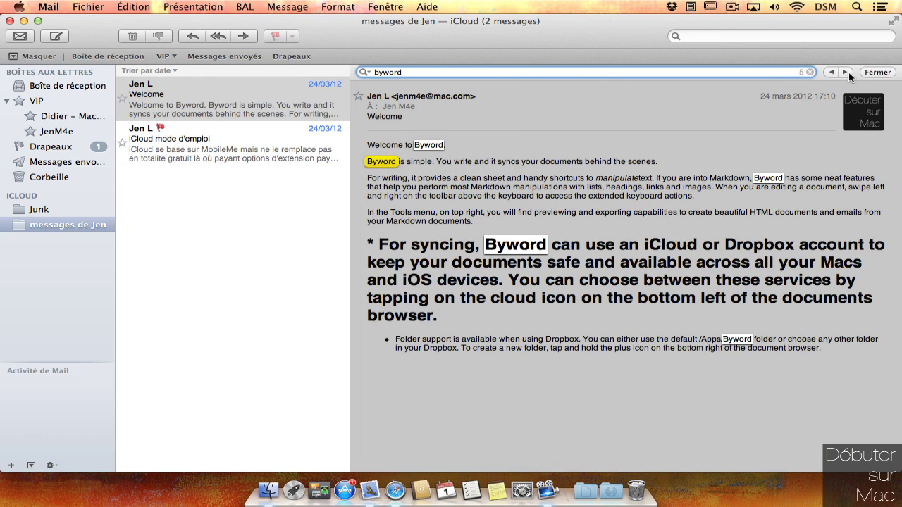
left_click(849, 76)
left_click(850, 75)
left_click(850, 75)
left_click(850, 75)
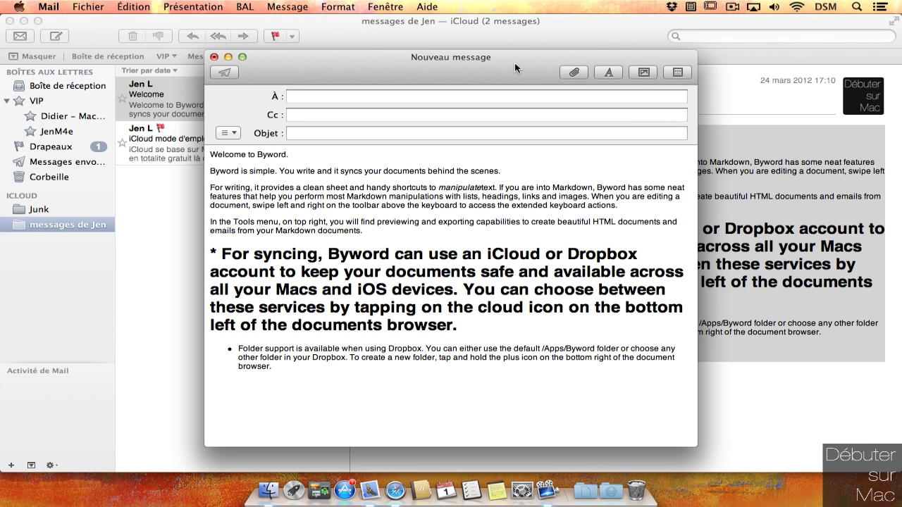
Step: Set up a find and replace in the new message draft, with "byword" as search text and "ByWord" as replacement
key("super+f")
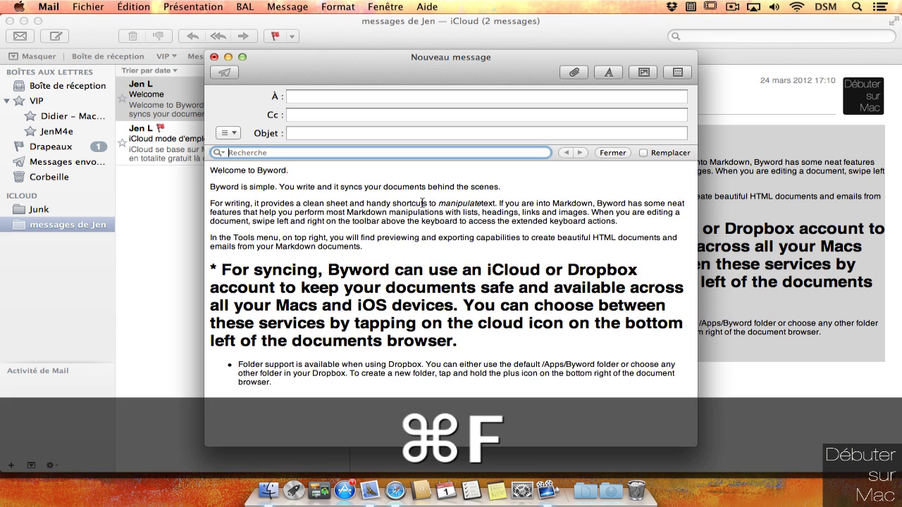
type("bywo")
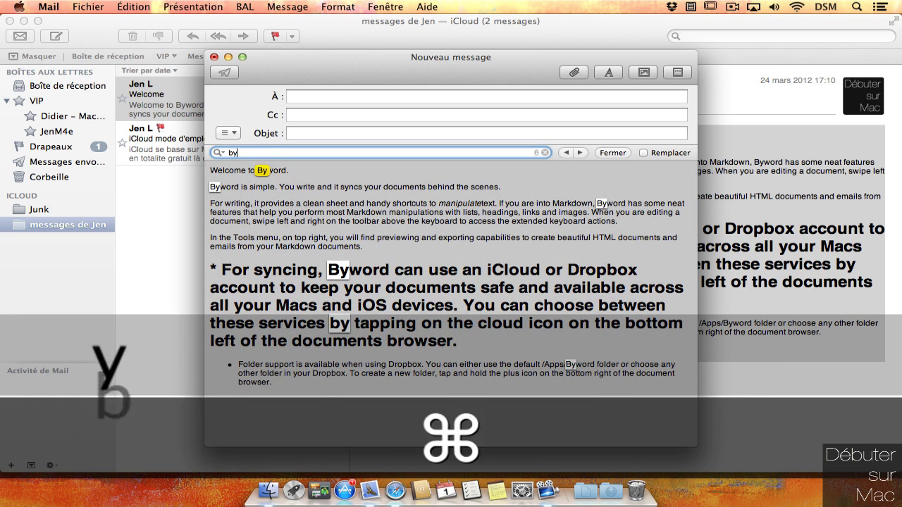
type("rd")
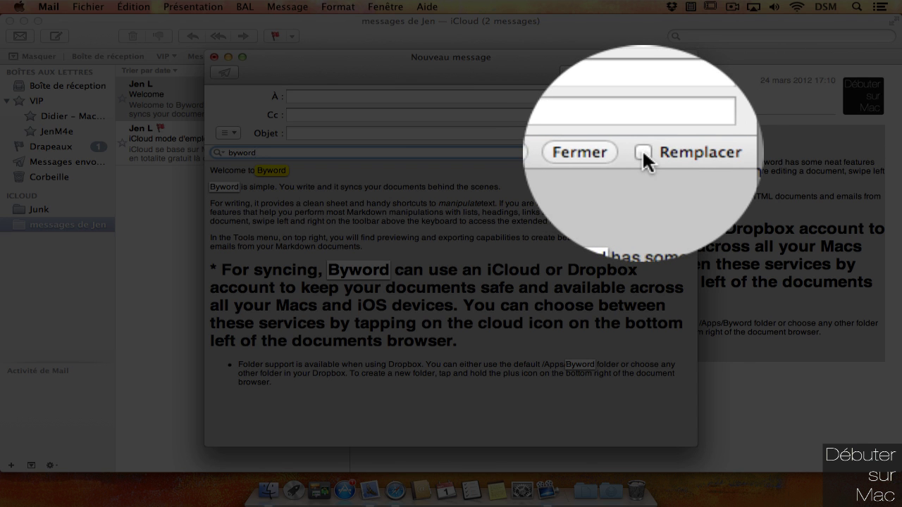
left_click(642, 152)
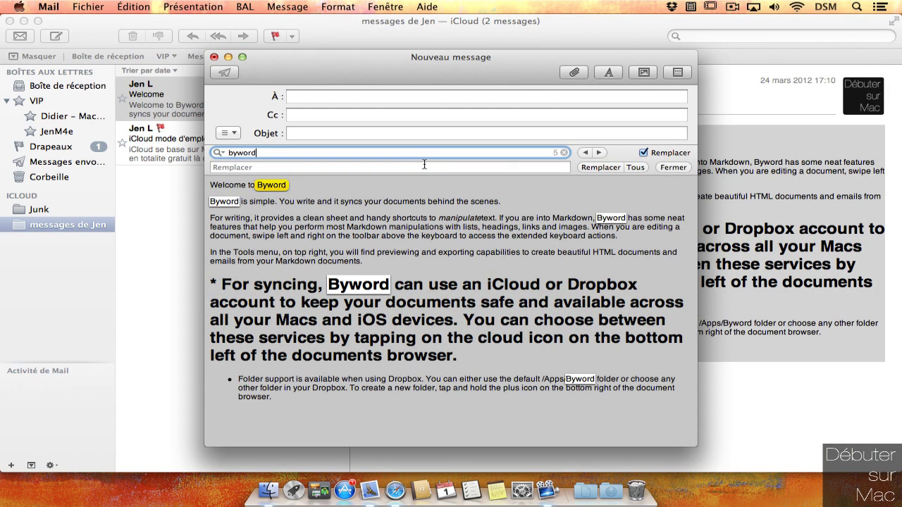
left_click(424, 165)
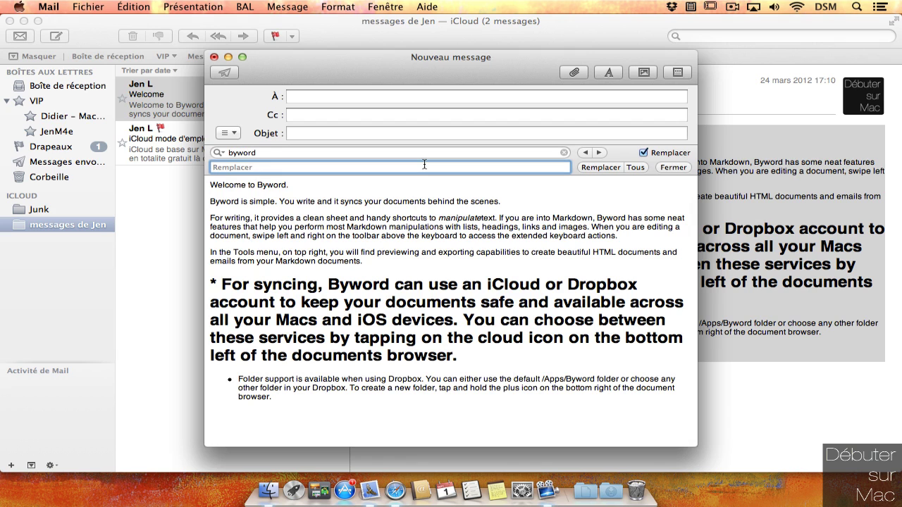
type("By")
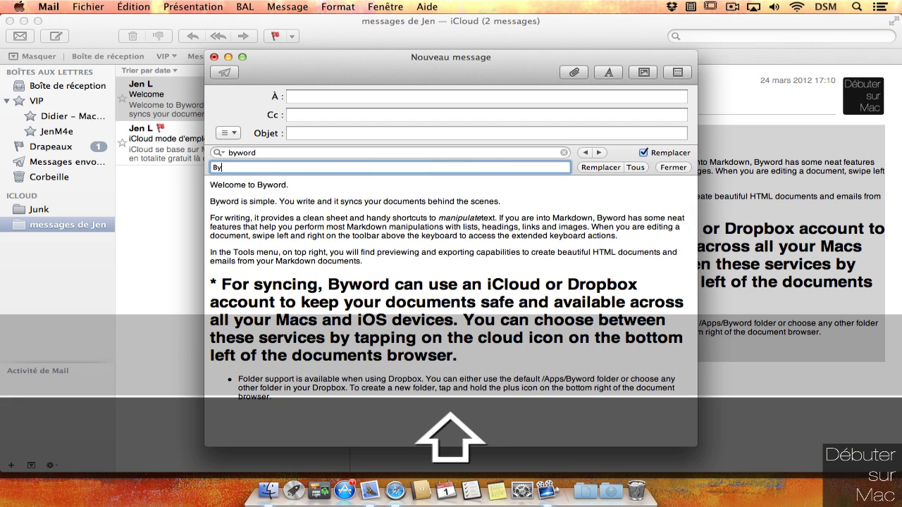
type("Word")
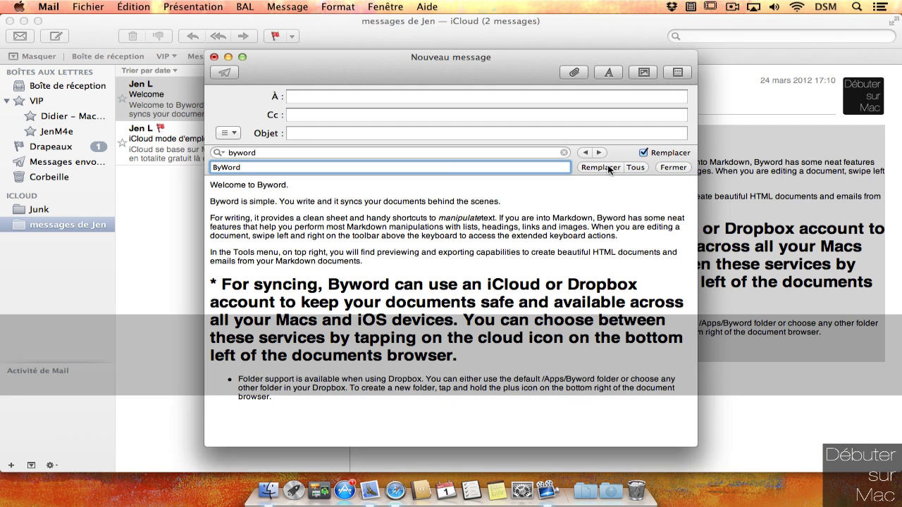
Step: Replace the first "Byword" matches in the draft one by one, and replace all remaining ones with "ByWord"
left_click(609, 169)
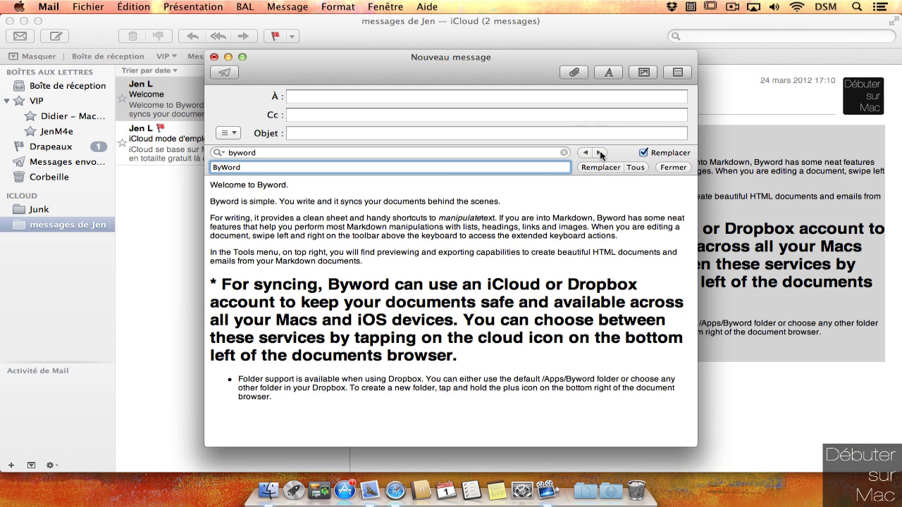
left_click(600, 154)
left_click(603, 169)
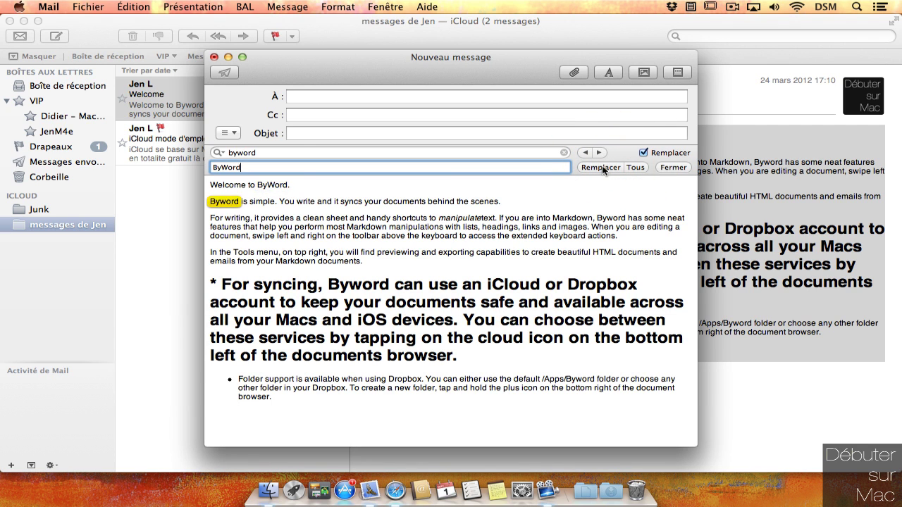
left_click(599, 153)
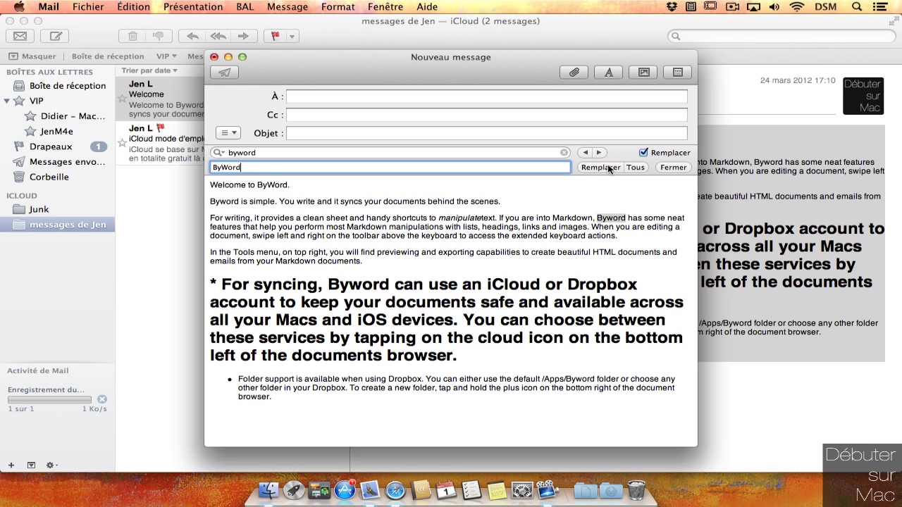
left_click(641, 168)
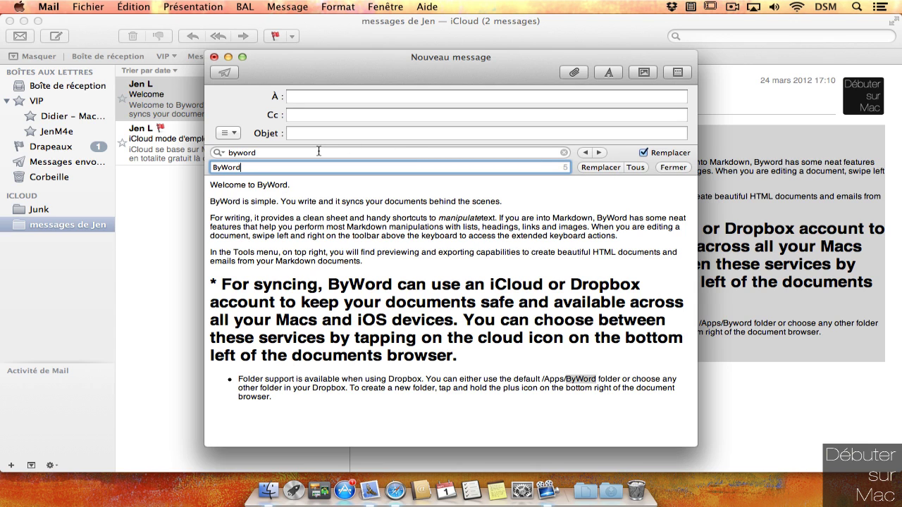
Step: Replace every "byword" match in the message draft with "Byword©" and close the draft, keeping it saved
left_click_drag(243, 167, 188, 166)
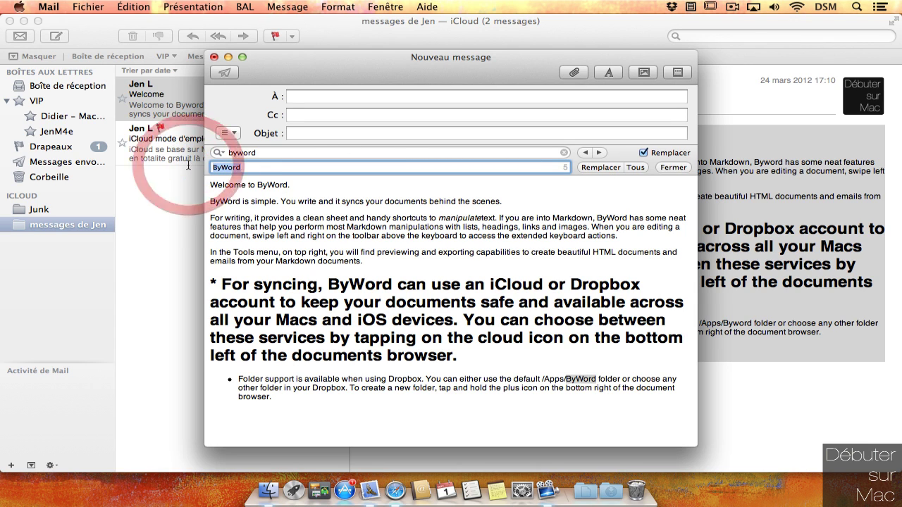
type("Bywo")
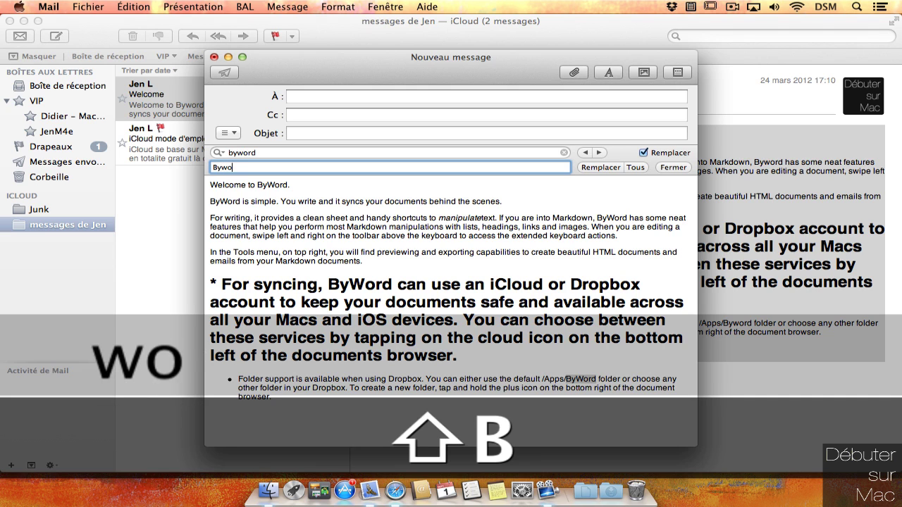
type("rd©")
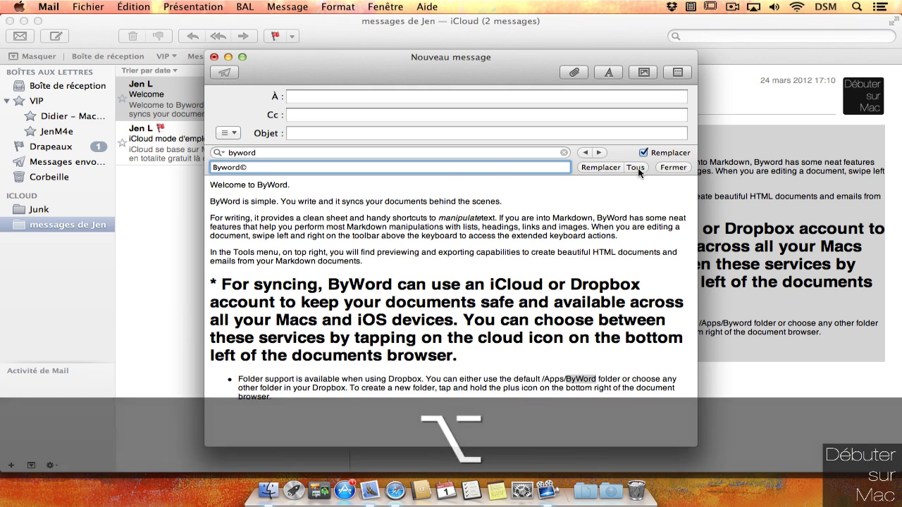
left_click(636, 167)
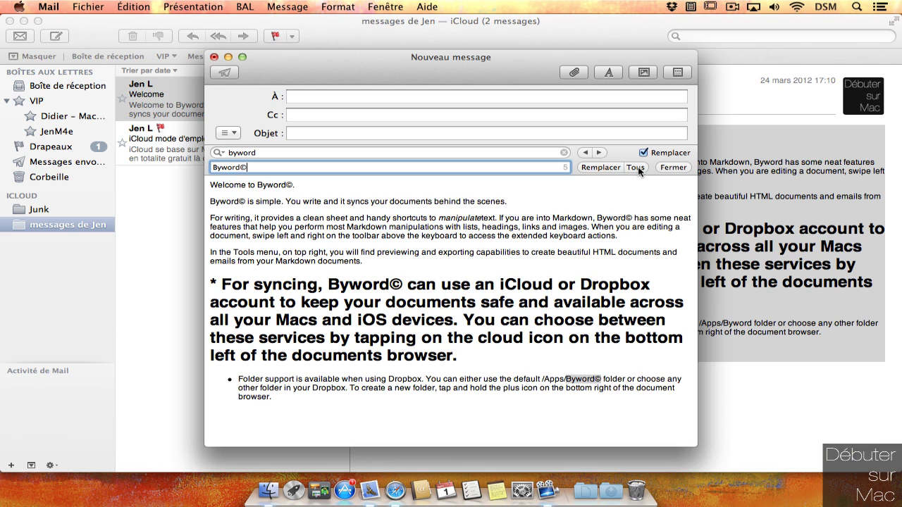
left_click(462, 353)
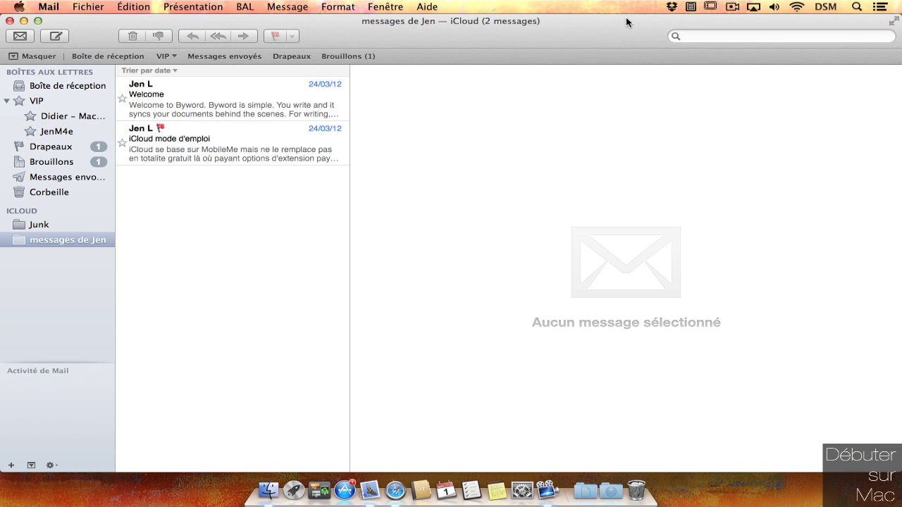
Step: Open Mail's preferences
left_click(54, 9)
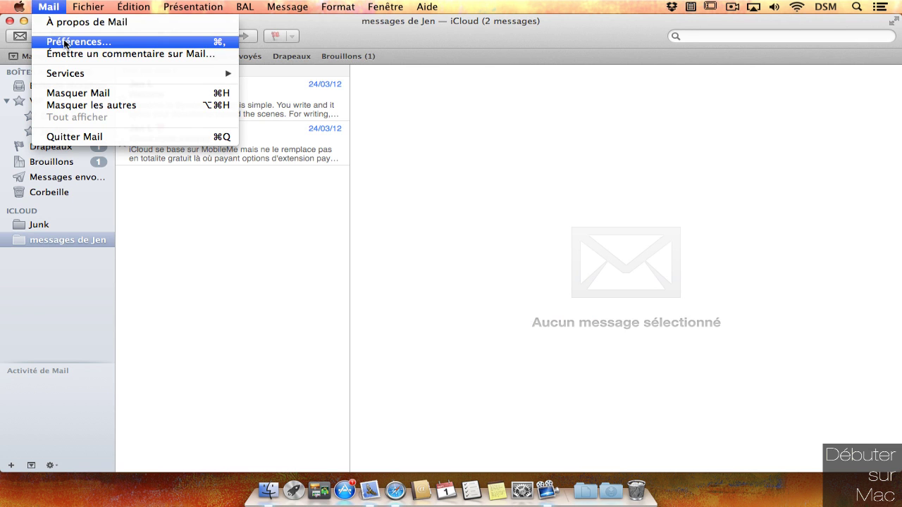
left_click(65, 42)
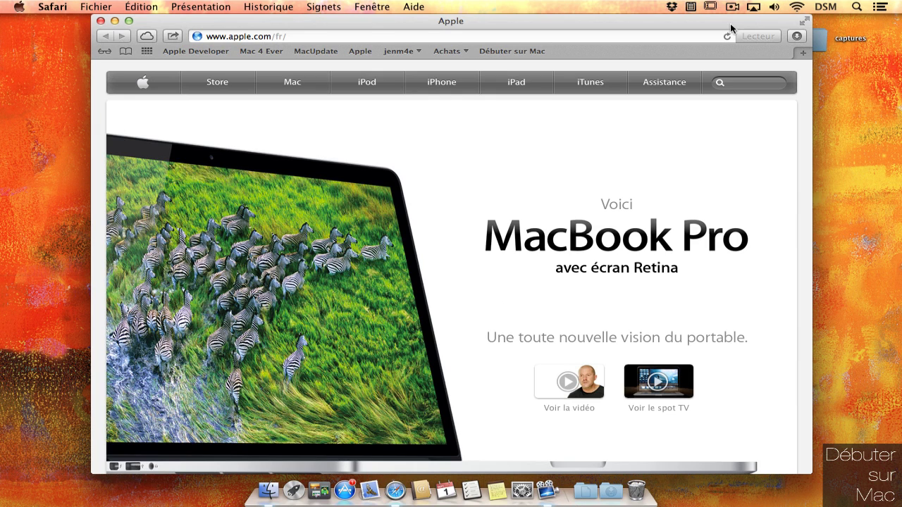
Step: Switch to Safari, view its version information, and look over the Apple home page
left_click(54, 6)
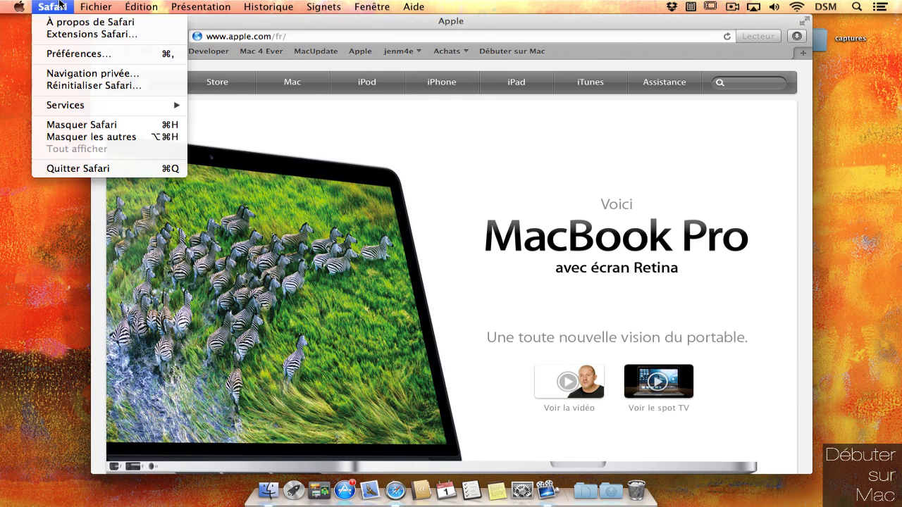
left_click(77, 22)
left_click(358, 104)
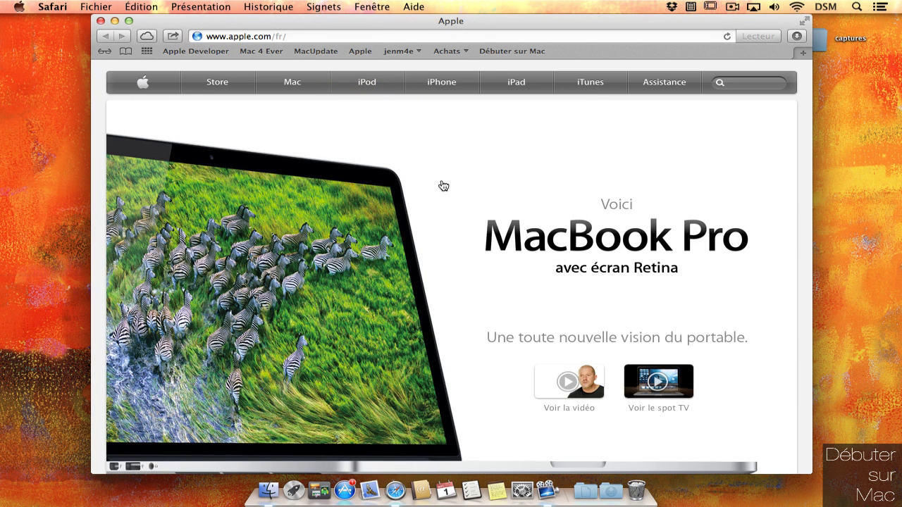
scroll(443, 185, "down", 5)
scroll(443, 185, "up", 5)
Step: Enter "pdf" in the combined address and search field, look through the suggestions, and clear the entry
left_click(598, 37)
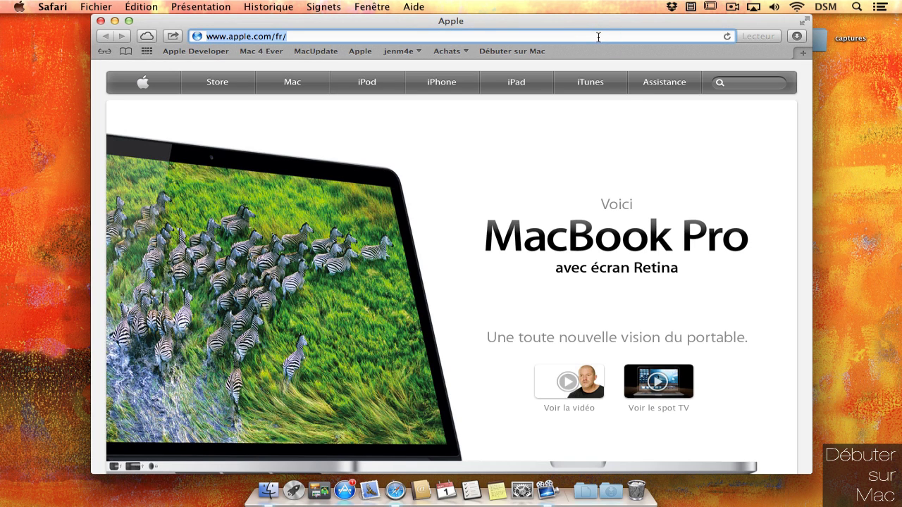
type("pdf")
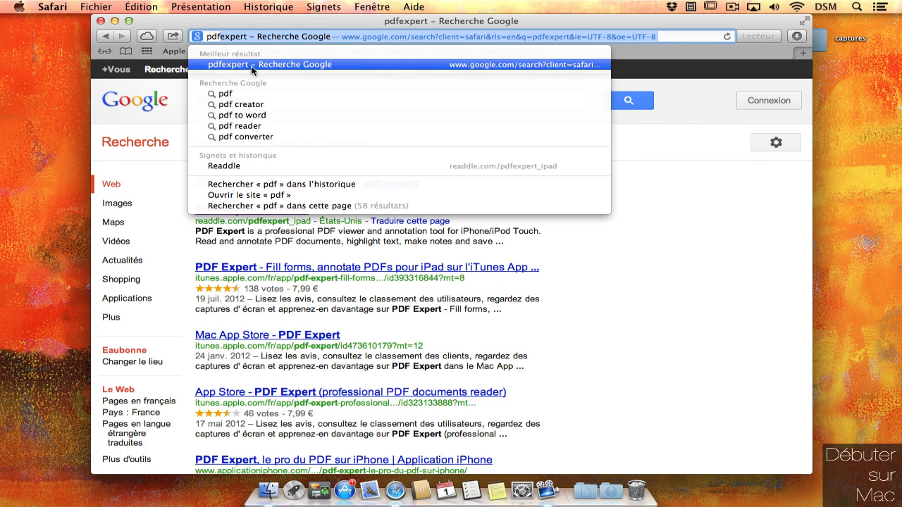
key("Down")
key("Down")
key("Up")
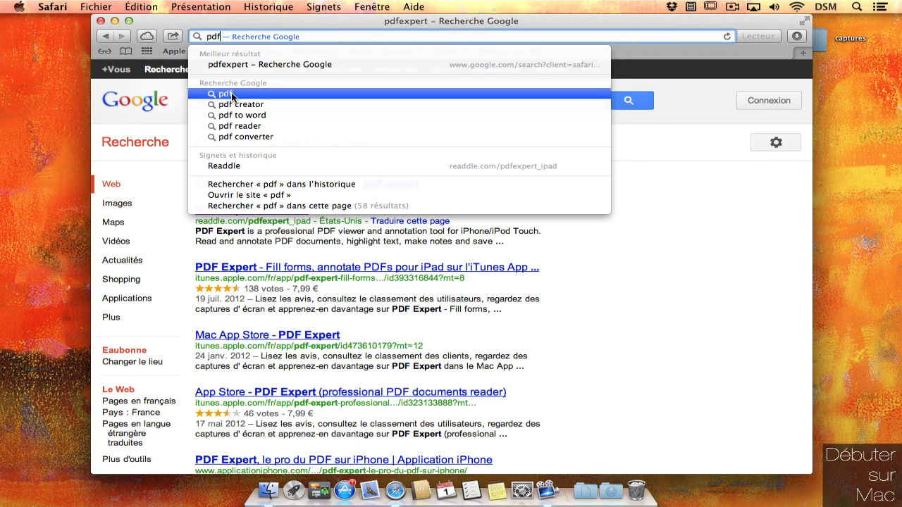
key("Escape")
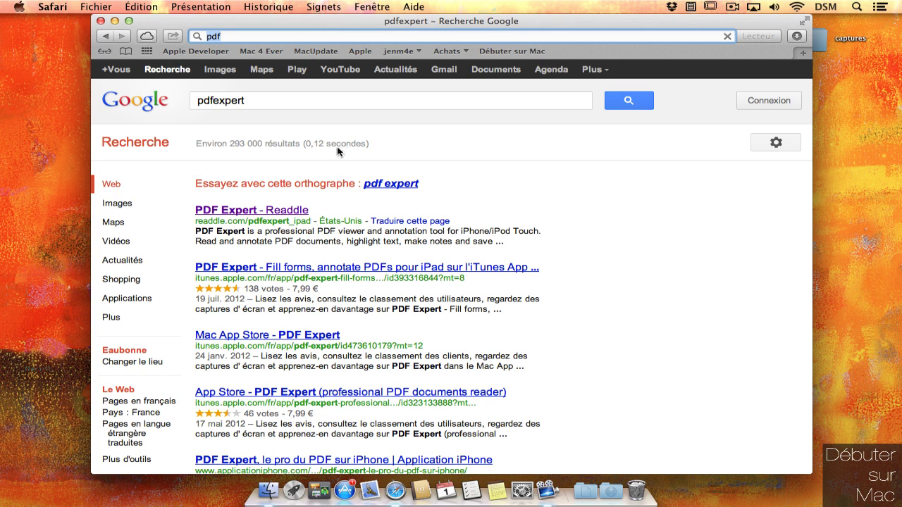
key("Return")
key("BackSpace")
Step: Load the Apple Developer bookmark, and open "Apple Store – Carrousel du Louvre" from the suggestions for "apple"
key("super+1")
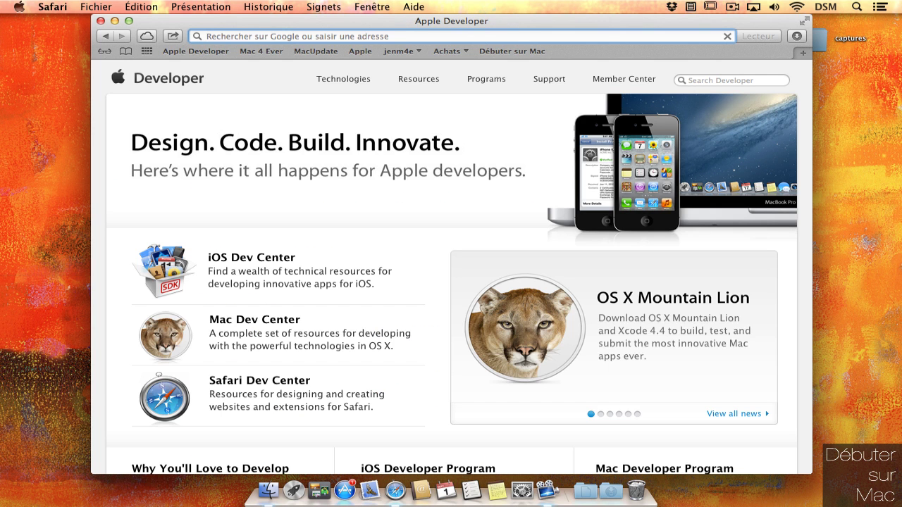
type("apple.com/fr/retail/carrouseldulouvre/ — Apple Store – Carrousel du Louvre")
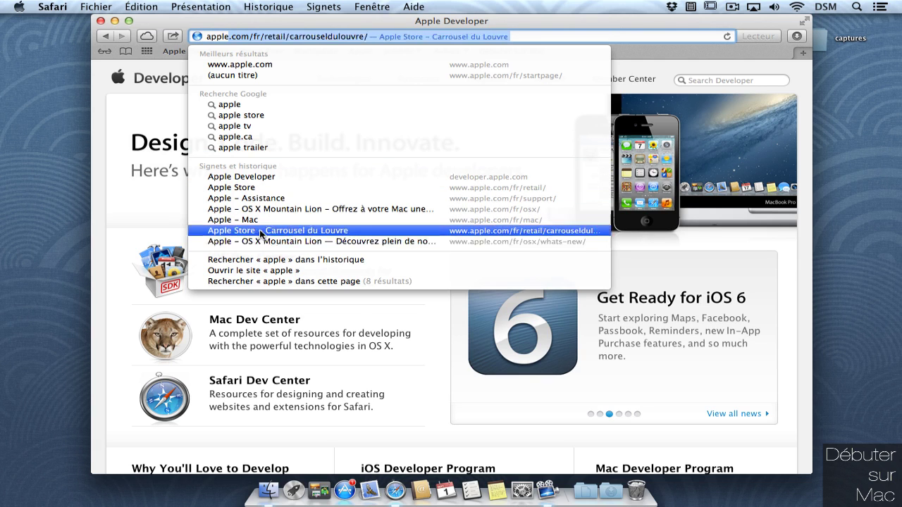
left_click(260, 234)
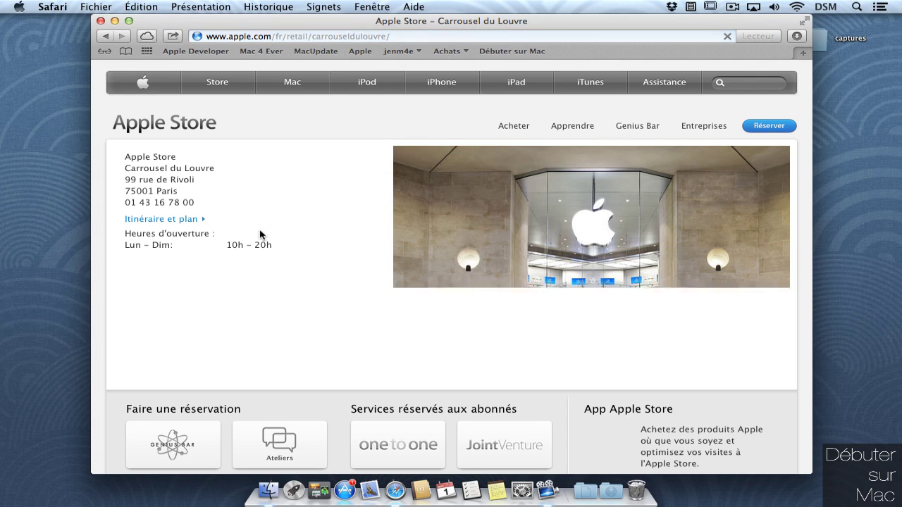
Step: Look at the sharing options for the Apple Store page and at the iCloud tabs from other devices
left_click(173, 36)
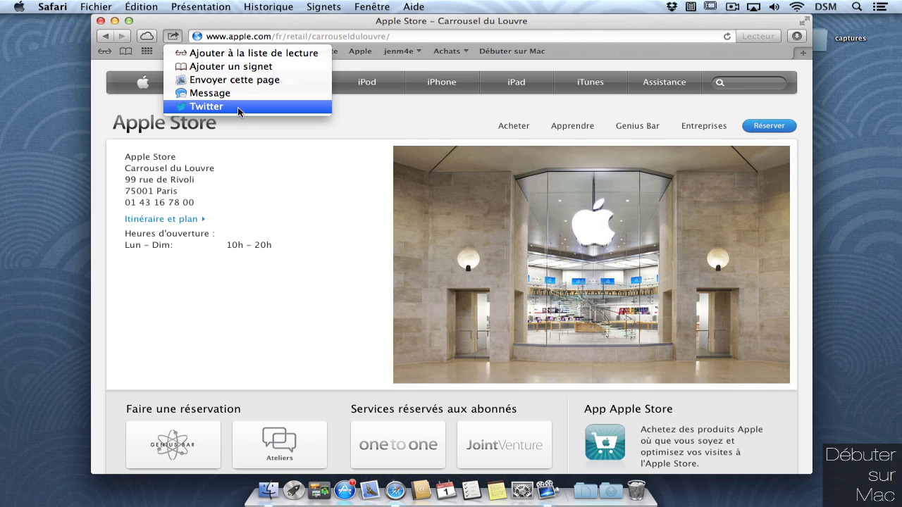
left_click(147, 36)
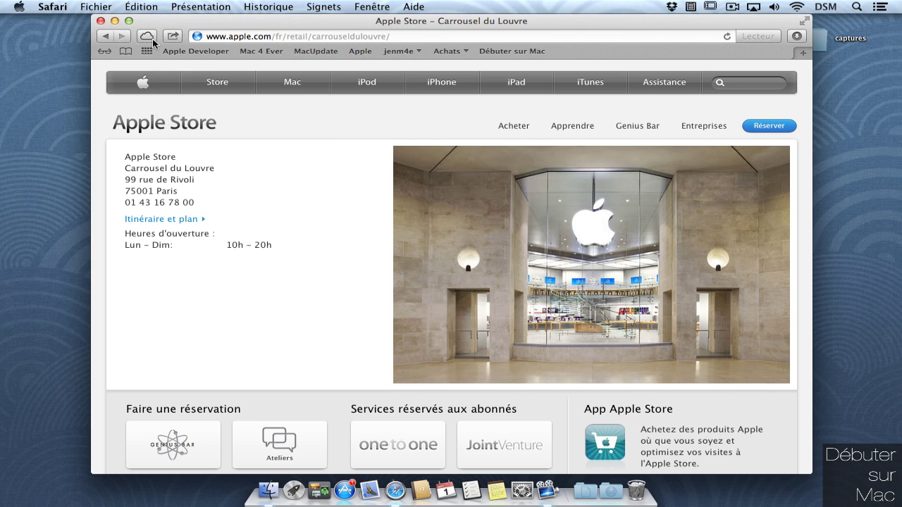
left_click(146, 36)
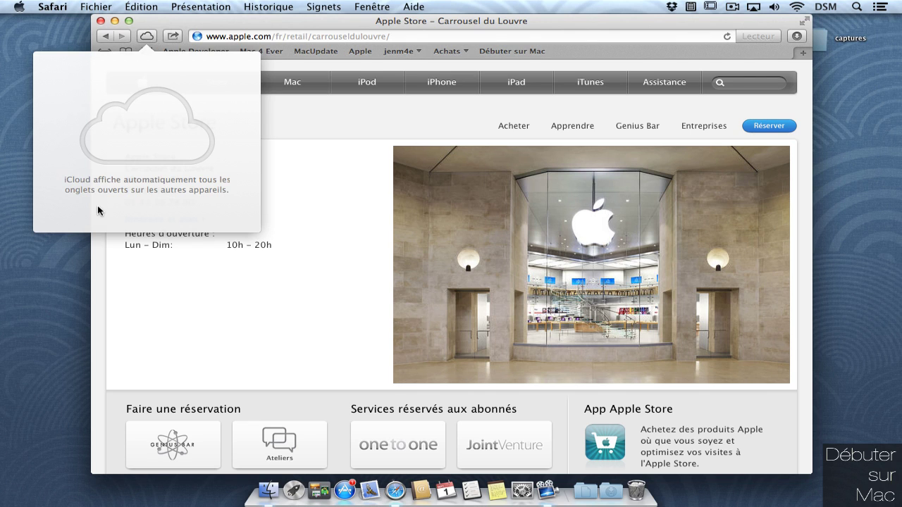
left_click(150, 35)
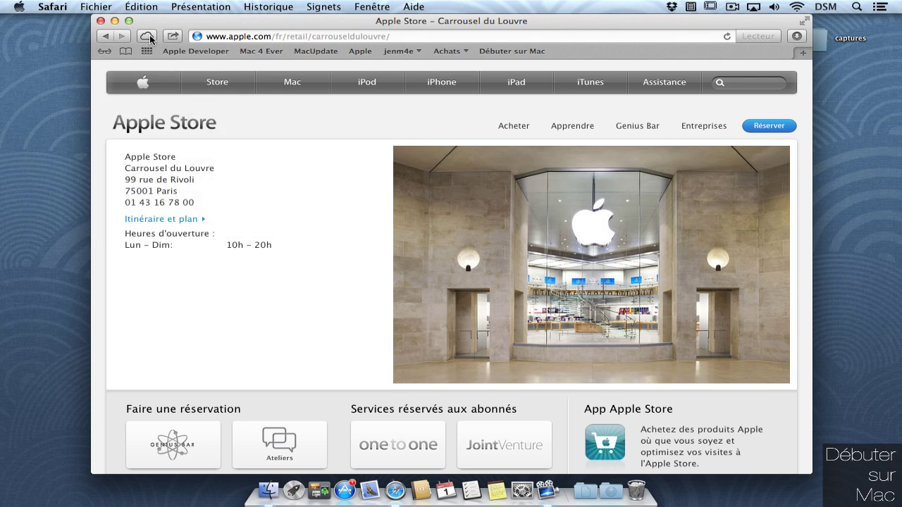
Step: Show the reading list and add the Apple Store – Carrousel du Louvre page to it
left_click(104, 52)
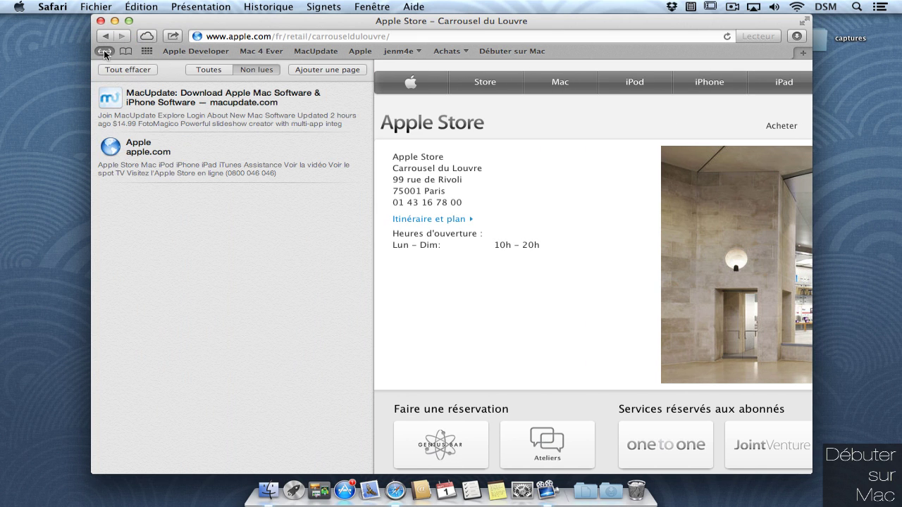
left_click(174, 36)
left_click(174, 36)
left_click(327, 70)
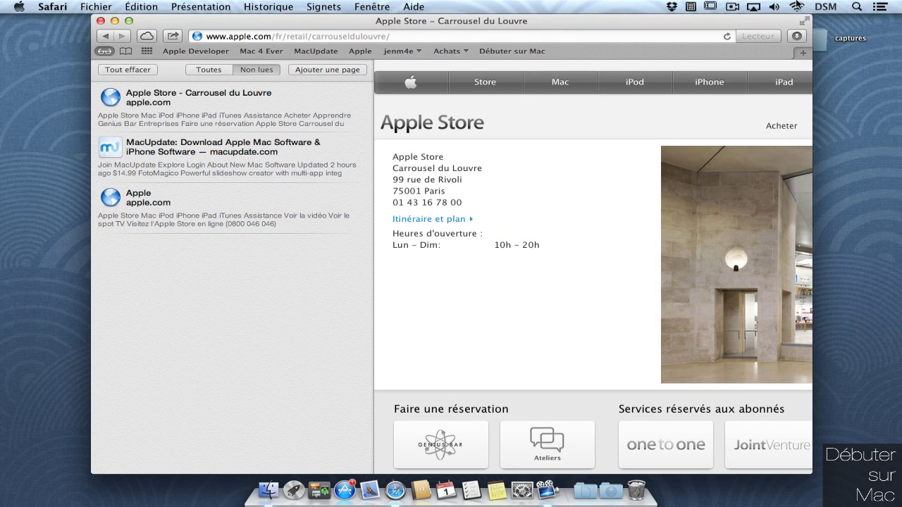
Step: Turn off Wi-Fi and try to load the Mac 4 Ever bookmark with the reading list hidden
left_click(796, 6)
left_click(793, 34)
left_click(105, 51)
left_click(264, 52)
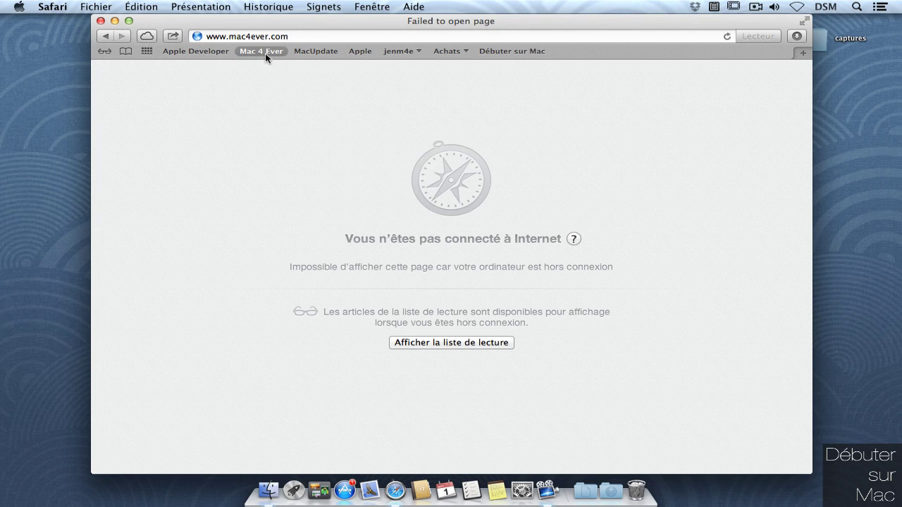
Step: Open the saved Apple Store – Carrousel du Louvre page from the reading list offline and look through it
left_click(105, 51)
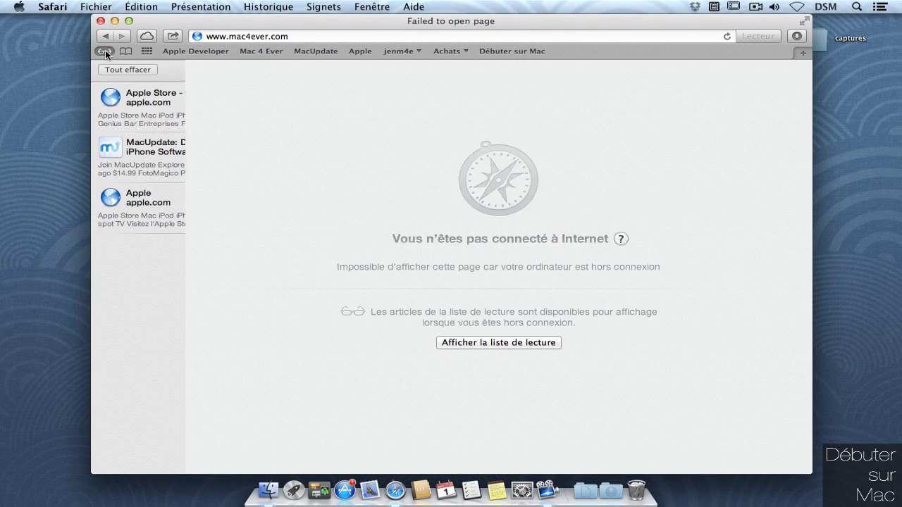
left_click(209, 119)
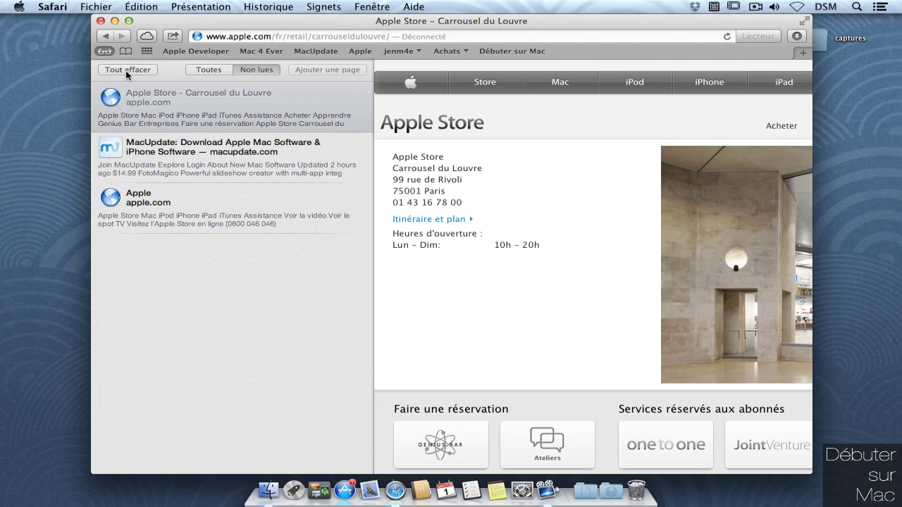
left_click(104, 51)
scroll(361, 231, "down", 2)
scroll(361, 229, "down", 15)
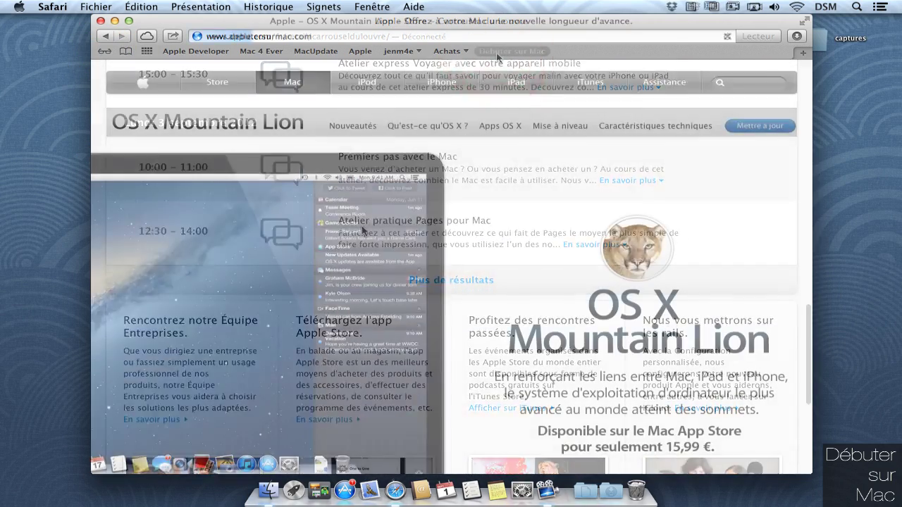
Step: Load the Débuter sur Mac bookmark and open the TextExpander 4 page from its news posts
left_click(496, 52)
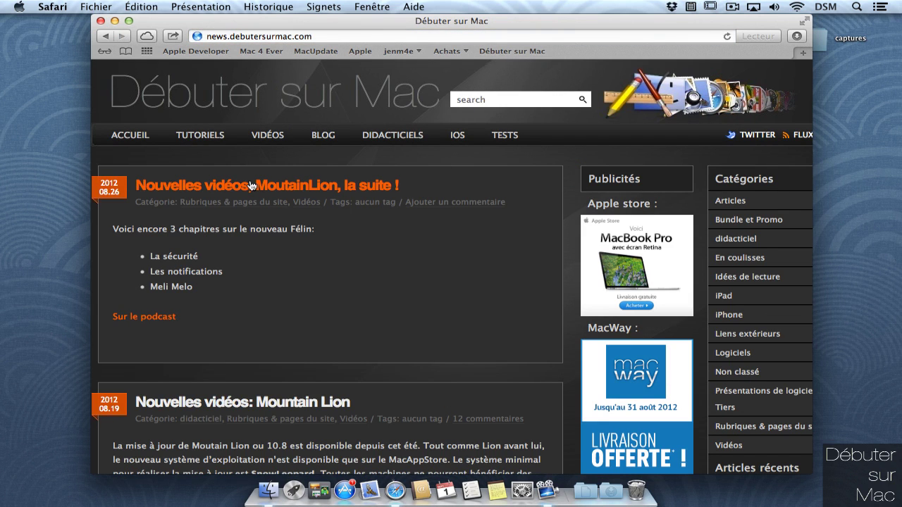
scroll(208, 137, "down", 10)
scroll(209, 137, "down", 6)
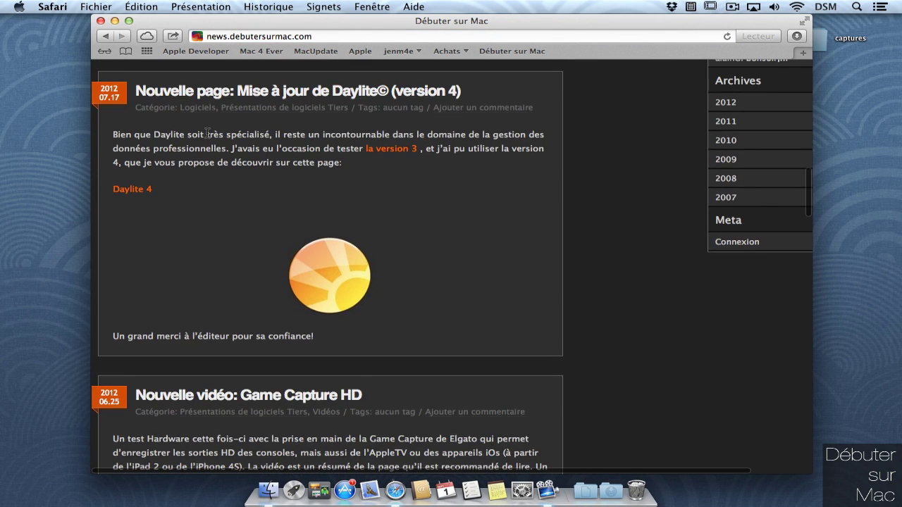
scroll(207, 132, "up", 10)
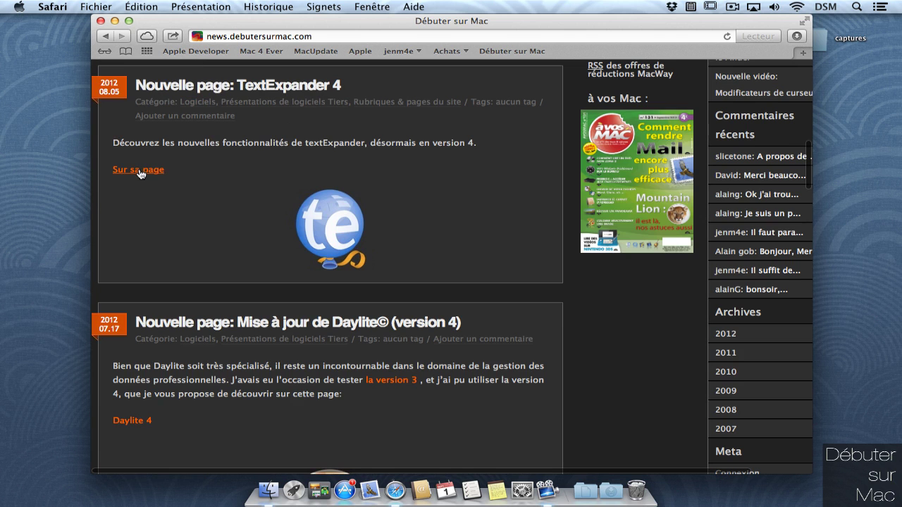
left_click(164, 85)
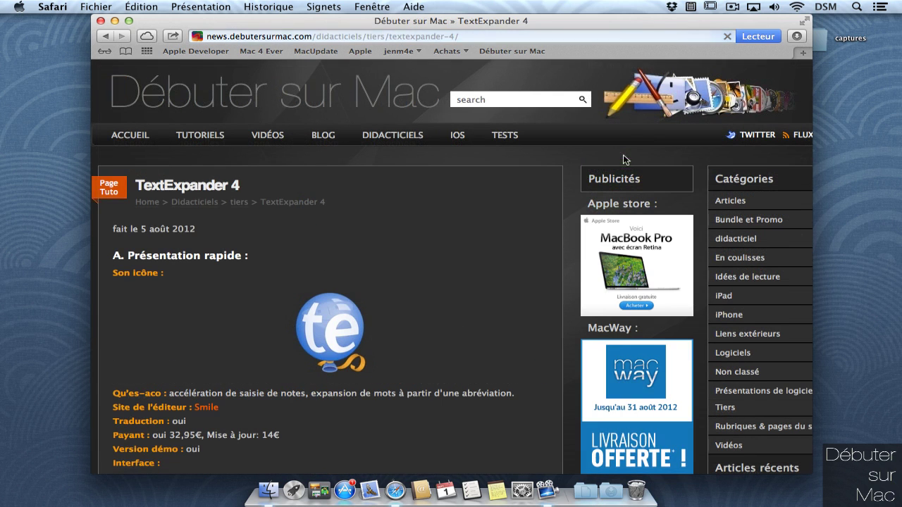
Step: Display the TextExpander 4 article in Reader, look through it to the conclusion and back, and leave Reader
left_click(765, 38)
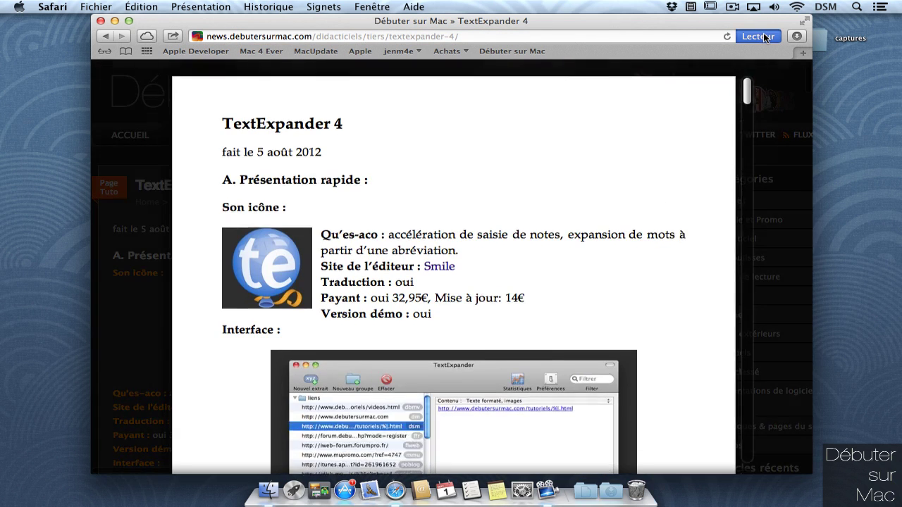
scroll(479, 239, "down", 2)
scroll(489, 271, "down", 20)
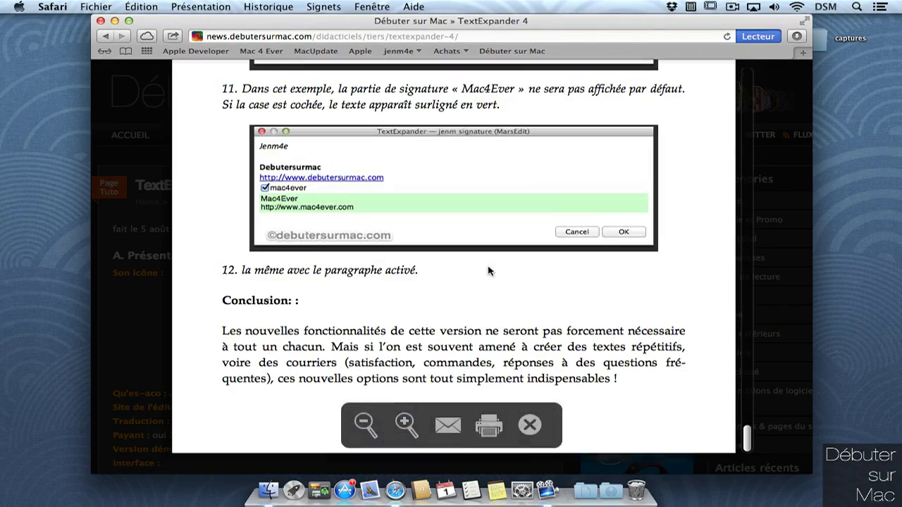
scroll(489, 271, "up", 15)
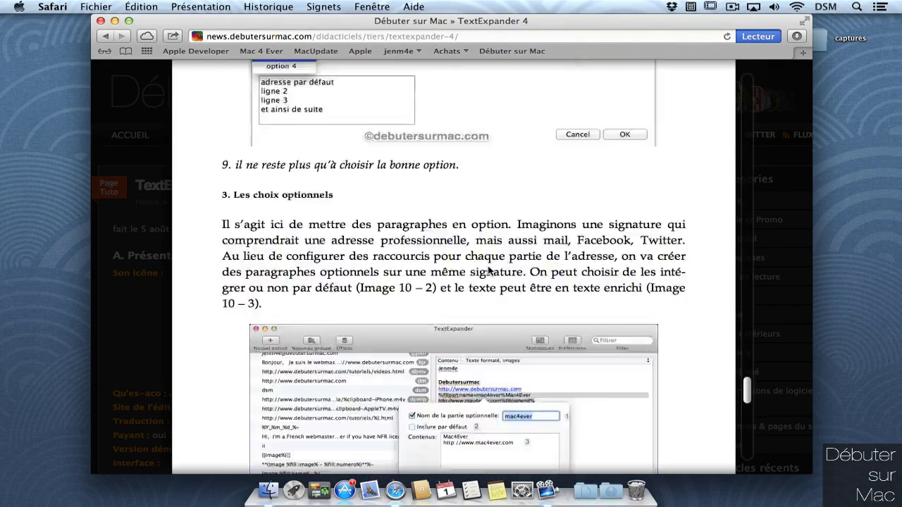
scroll(490, 271, "up", 6)
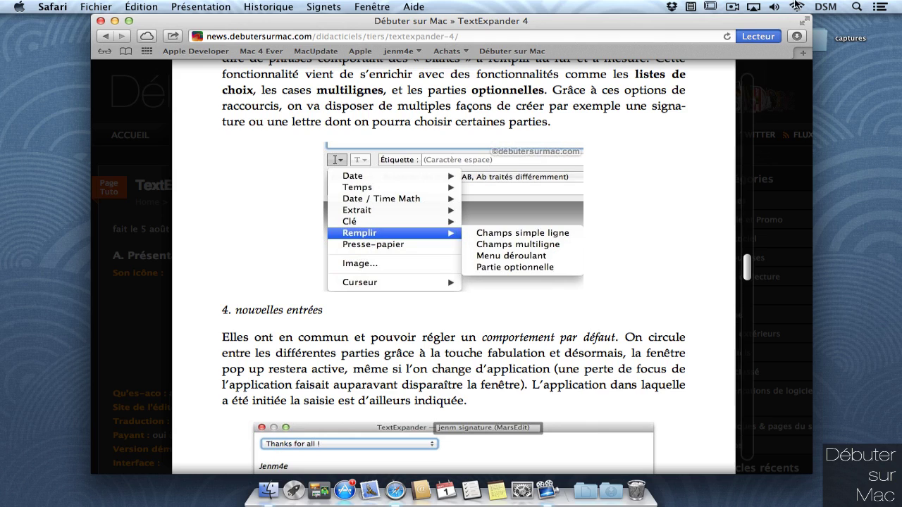
left_click(759, 37)
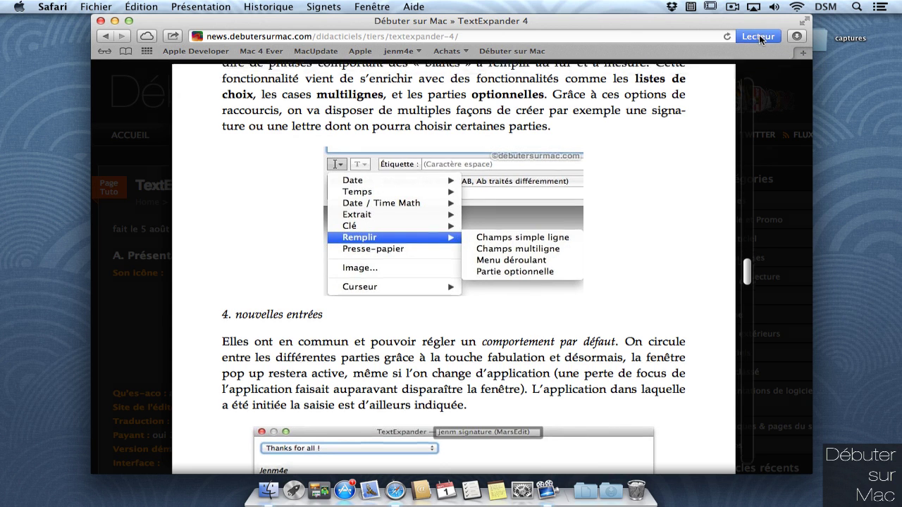
Step: Open a new tab beside the TextExpander 4 page and enlarge the browser window to the full screen width
mouse_move(352, 425)
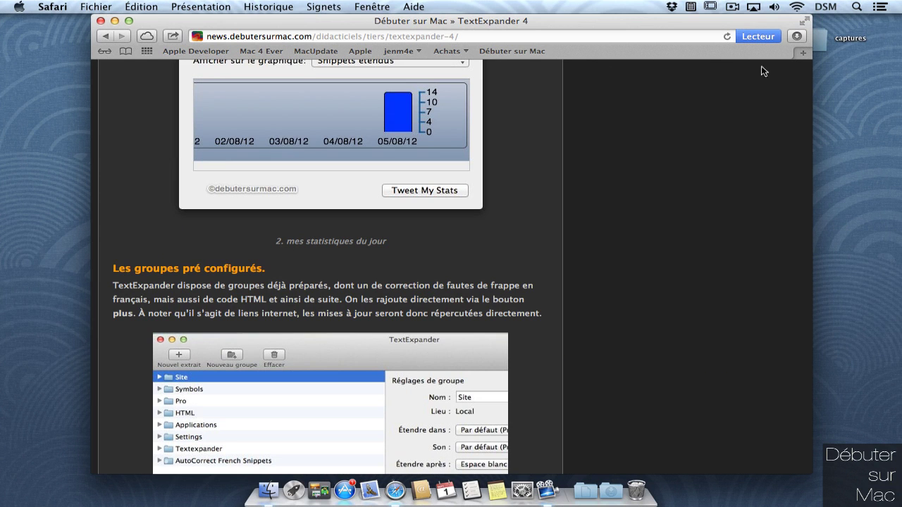
left_click(802, 55)
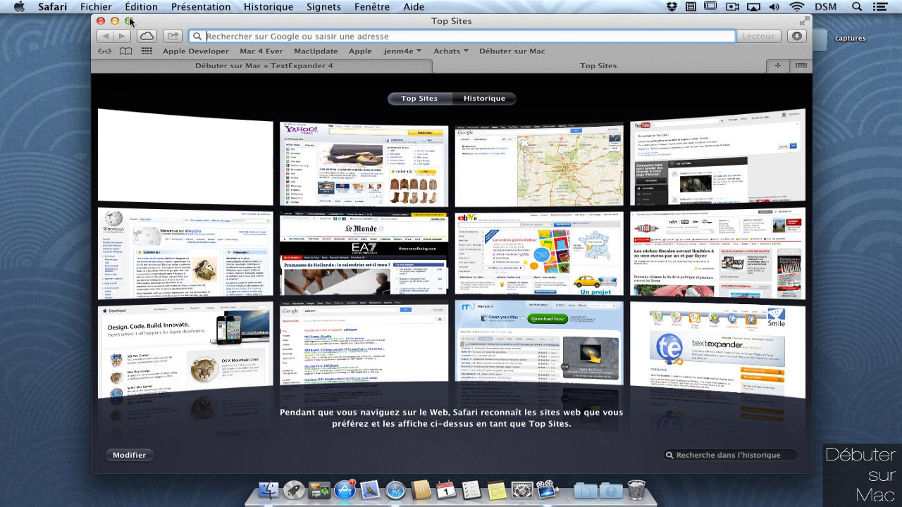
left_click_drag(131, 21, 221, 21)
left_click_drag(182, 395, 2, 394)
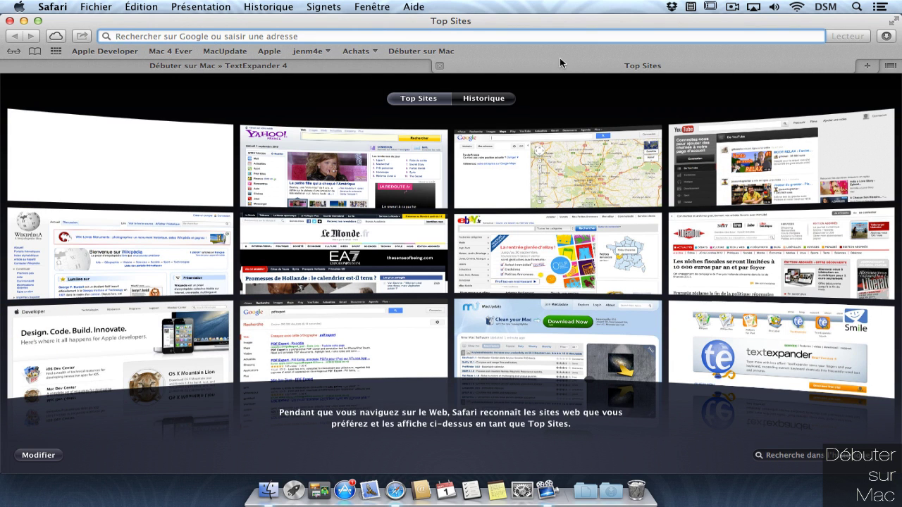
Step: Switch between the TextExpander 4 and Top Sites tabs, first directly and through the tab overview, ending on TextExpander 4
left_click(397, 64)
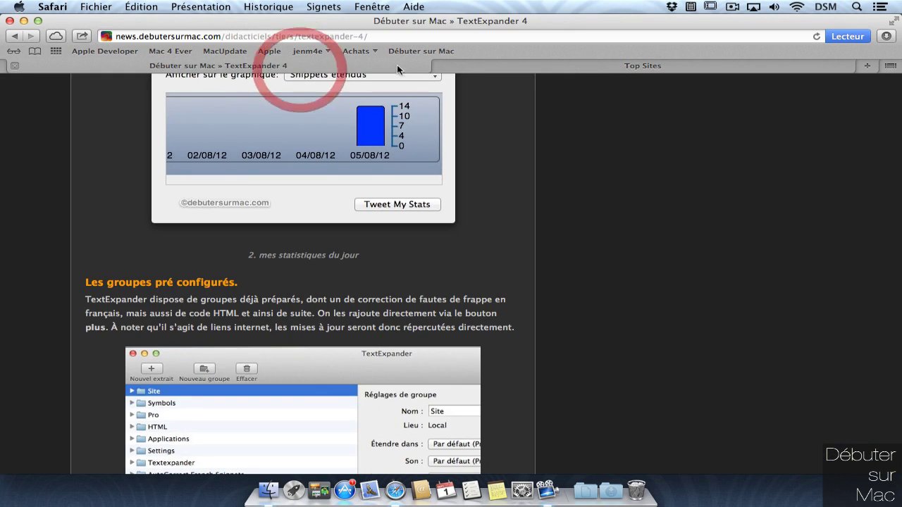
left_click(597, 68)
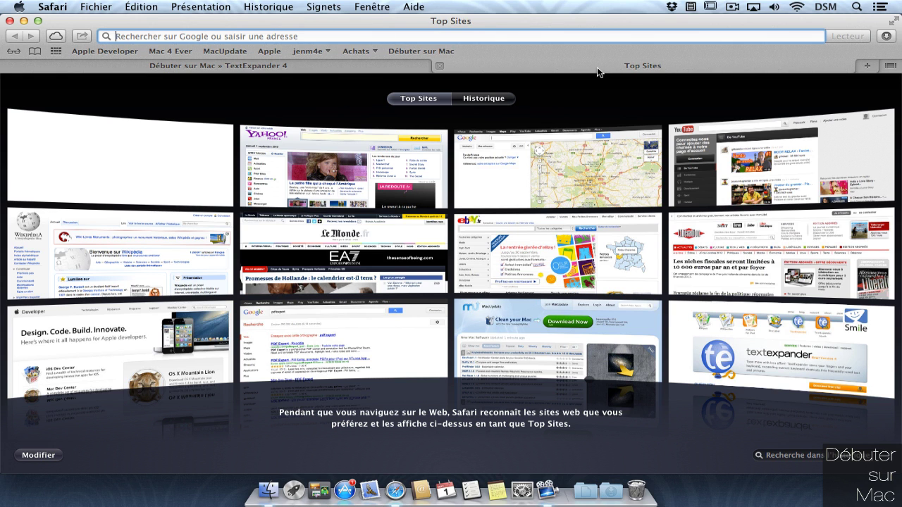
left_click(891, 66)
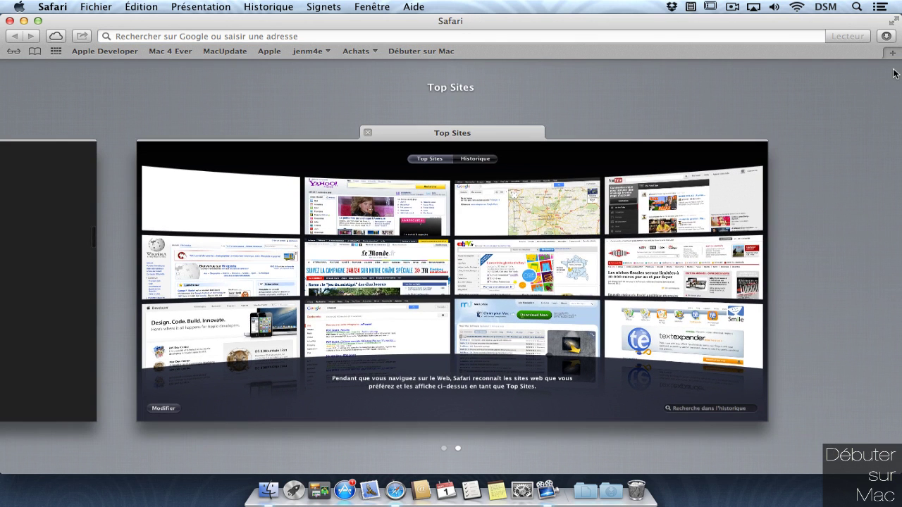
scroll(578, 296, "left", 3)
scroll(578, 300, "right", 5)
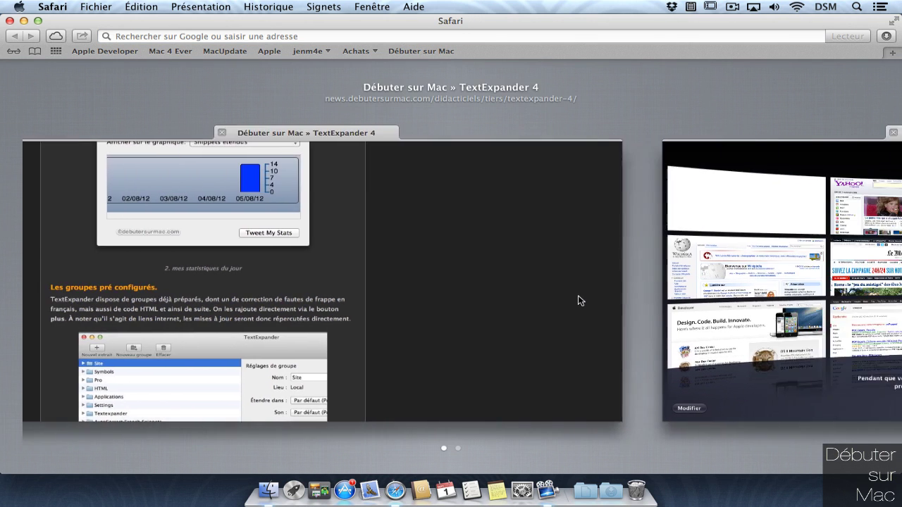
scroll(578, 300, "left", 3)
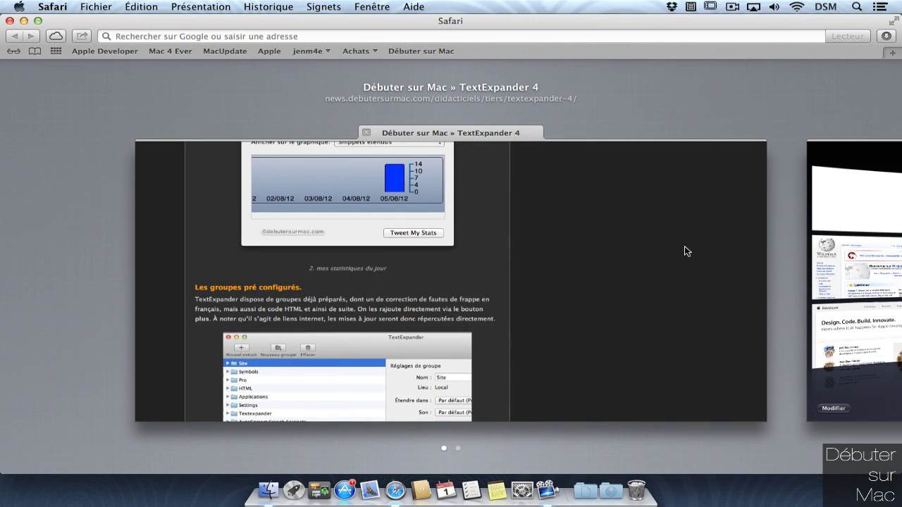
left_click(462, 204)
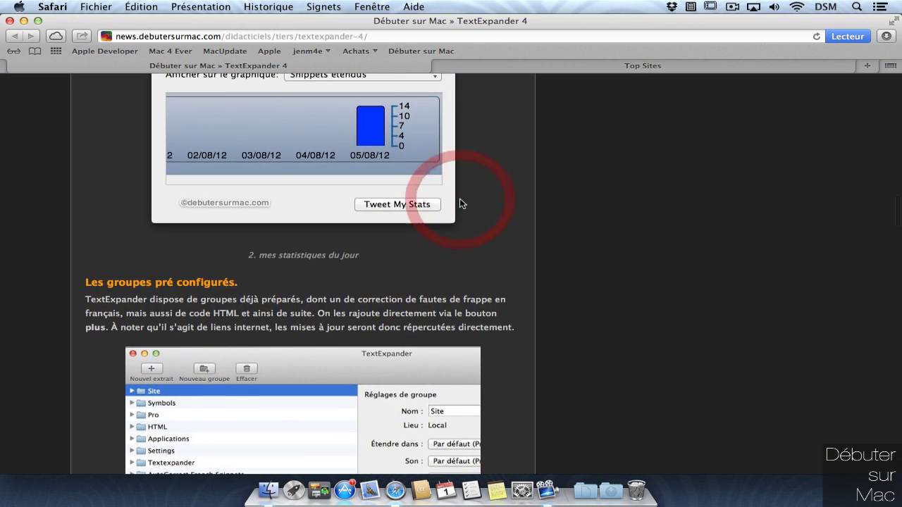
Step: Display the Apple page in the second tab, leaf through both pages in the tab overview and return to TextExpander 4
key("ctrl+Tab")
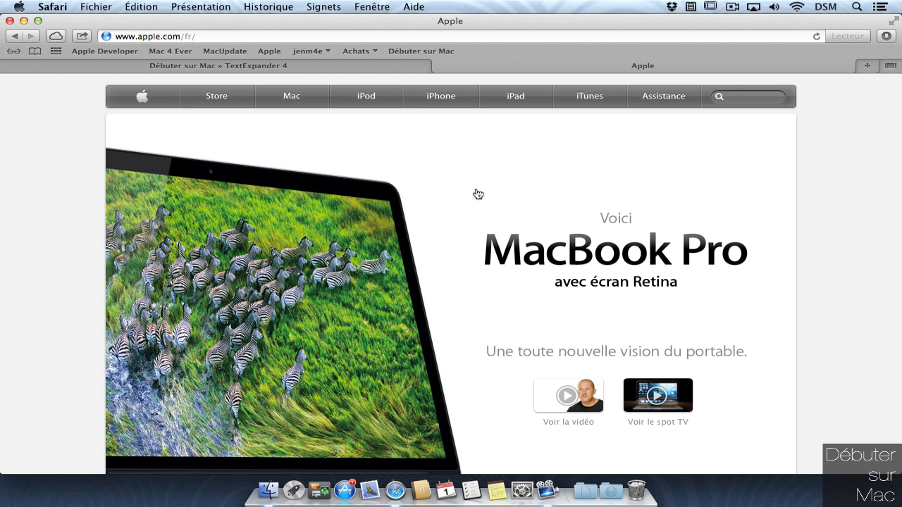
key("super+shift+backslash")
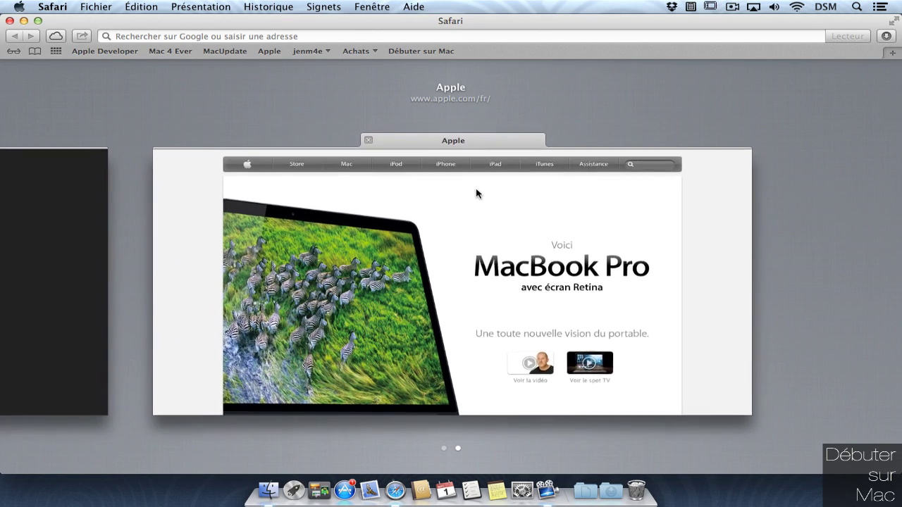
left_click(477, 194)
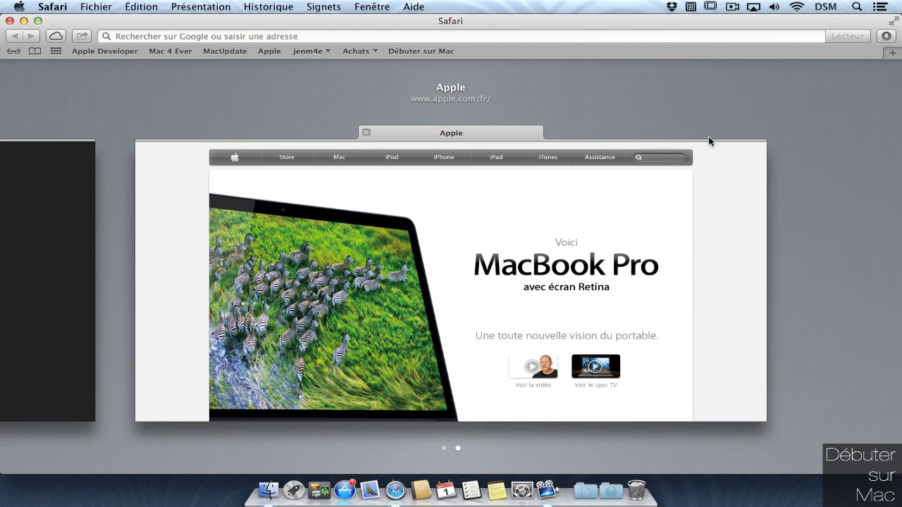
scroll(509, 222, "left", 5)
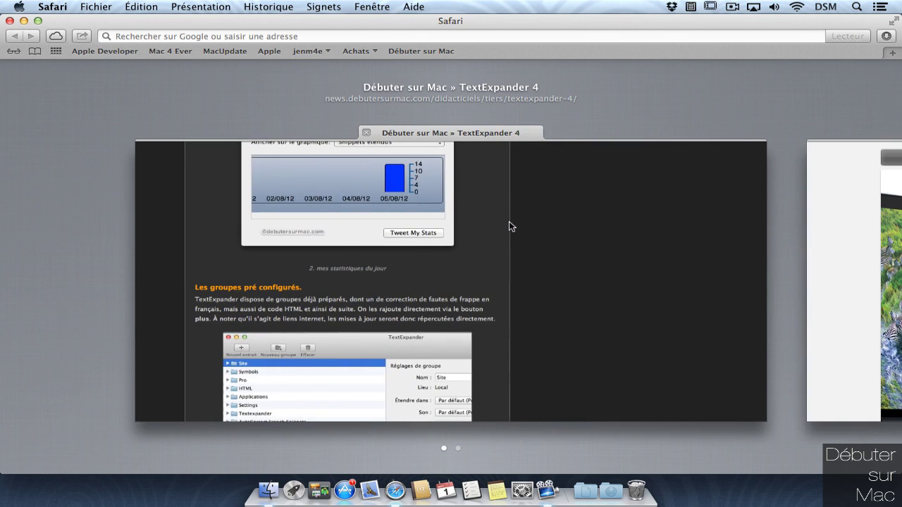
scroll(509, 223, "right", 5)
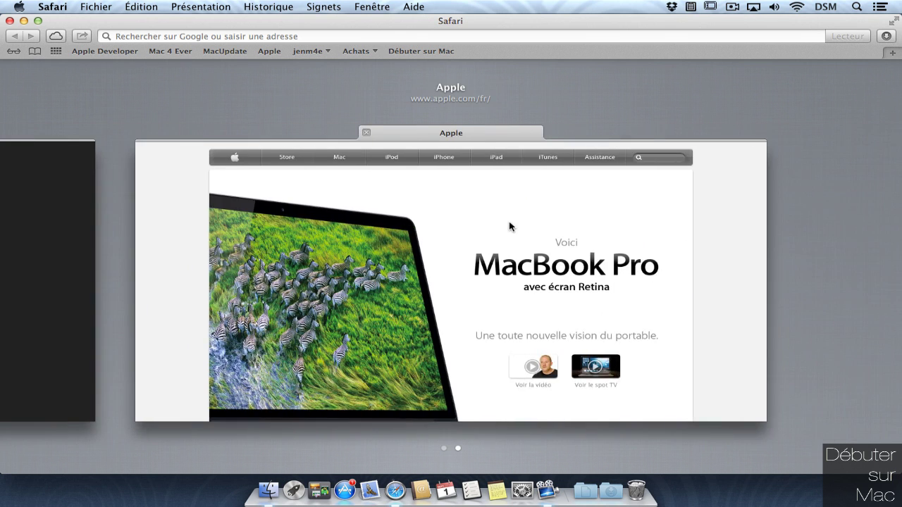
scroll(509, 223, "left", 5)
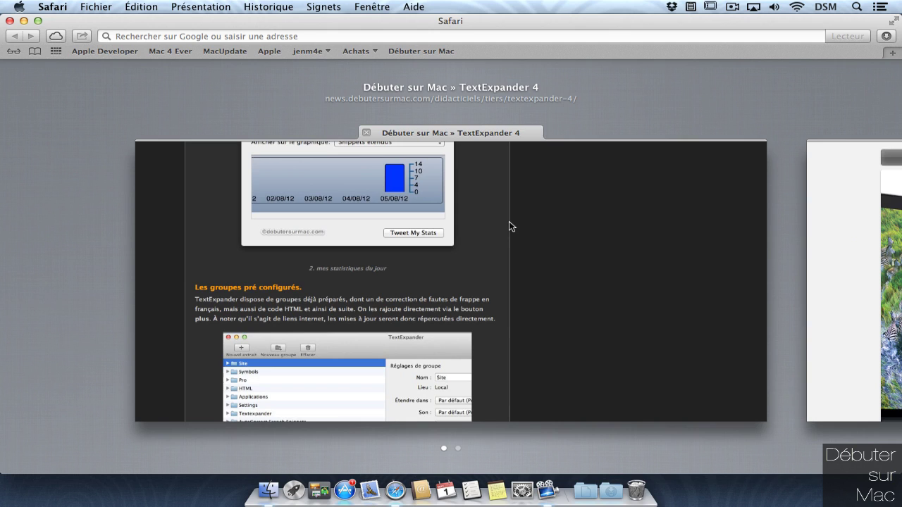
left_click(509, 222)
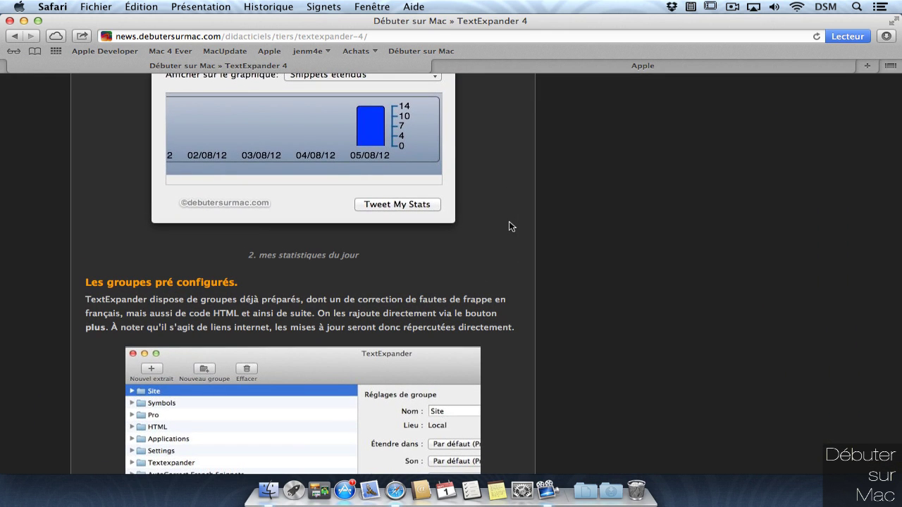
Step: Open four additional Top Sites tabs
left_click(859, 65)
left_click(870, 65)
left_click(870, 66)
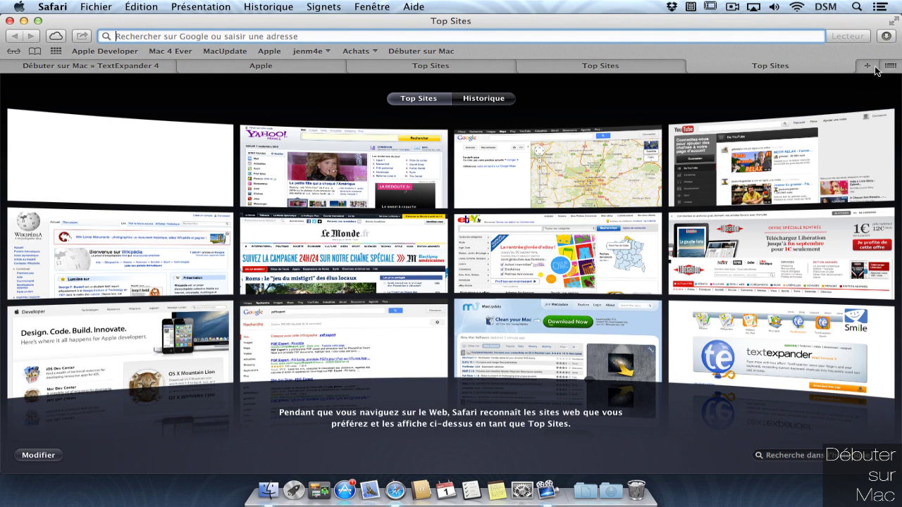
left_click(873, 66)
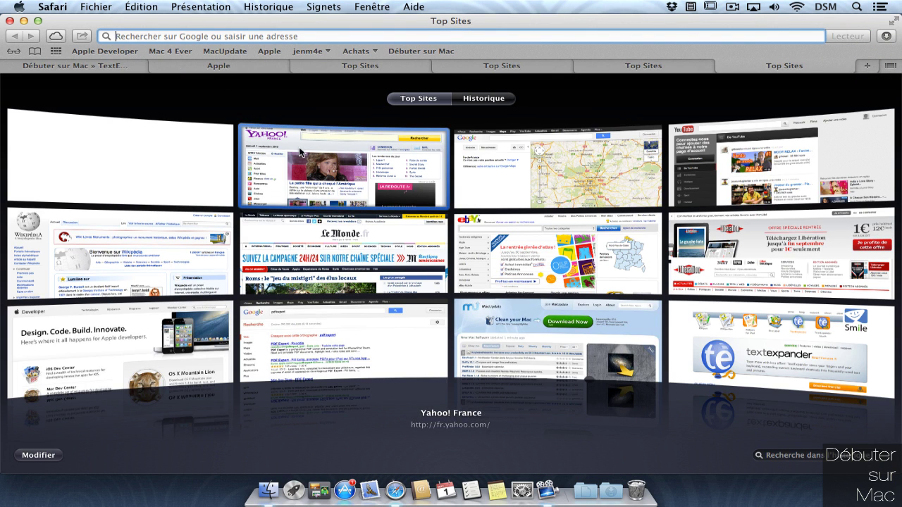
Step: Show the tab overview from the Apple tab, browse through all open tabs and close Top Sites tabs there
left_click(220, 66)
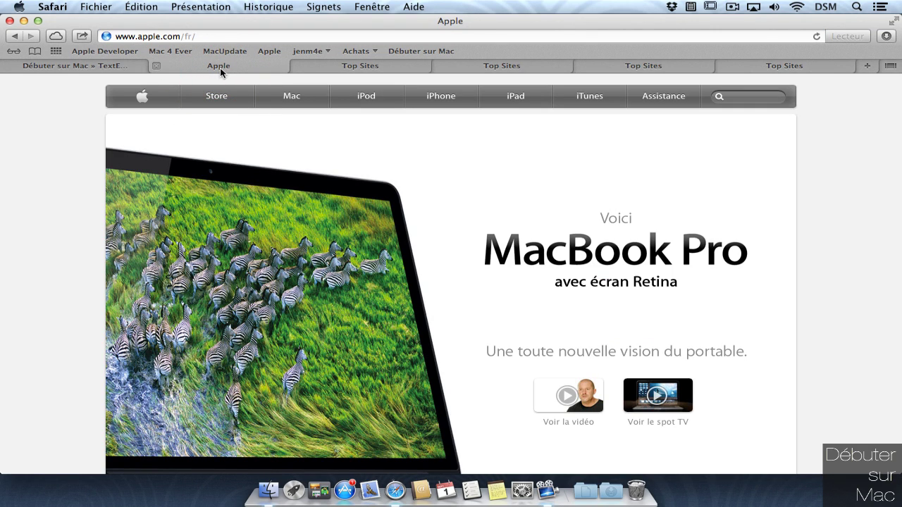
key("super+shift+backslash")
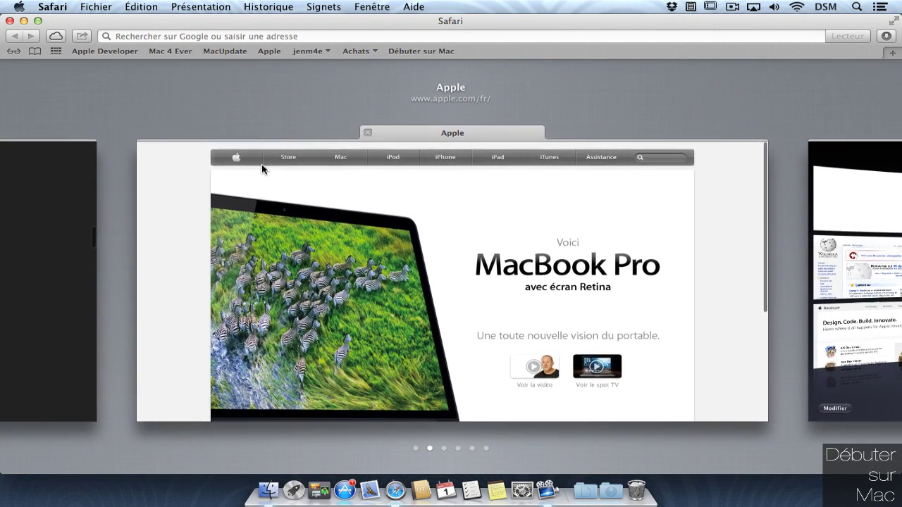
scroll(261, 164, "right", 10)
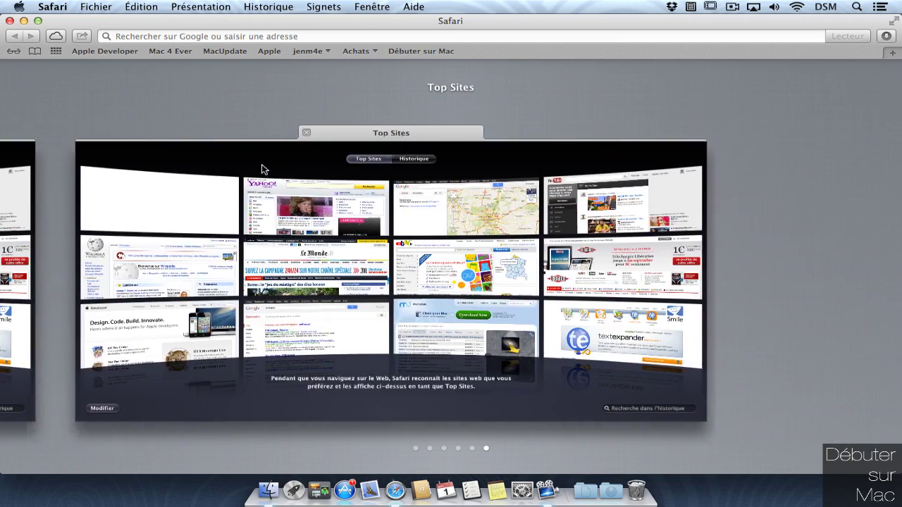
scroll(261, 165, "left", 10)
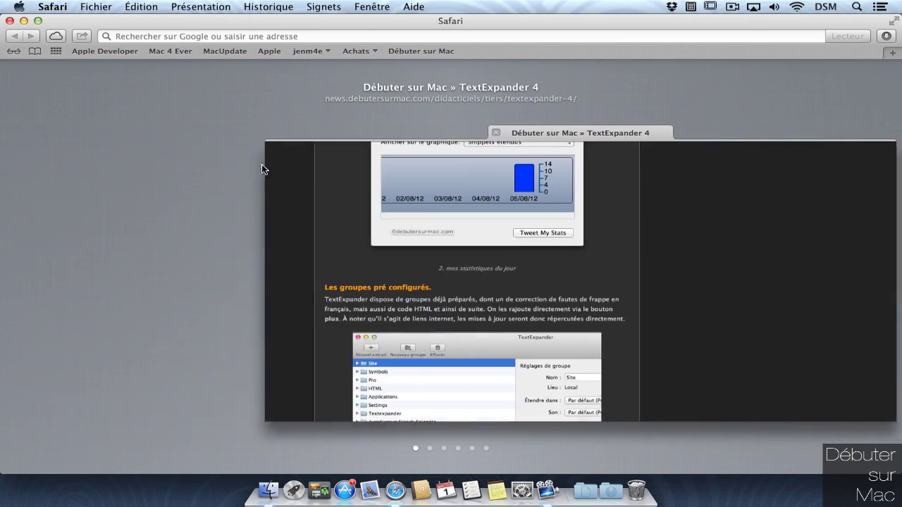
scroll(262, 169, "right", 4)
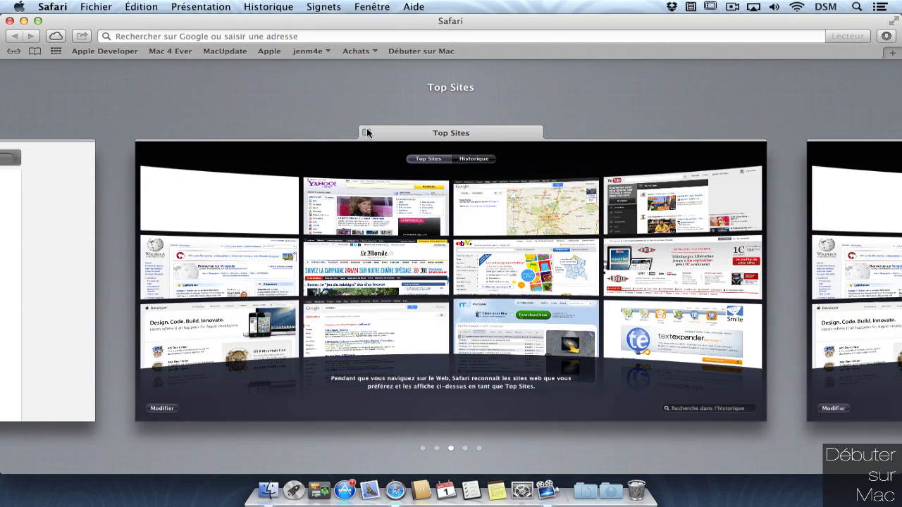
left_click(366, 131)
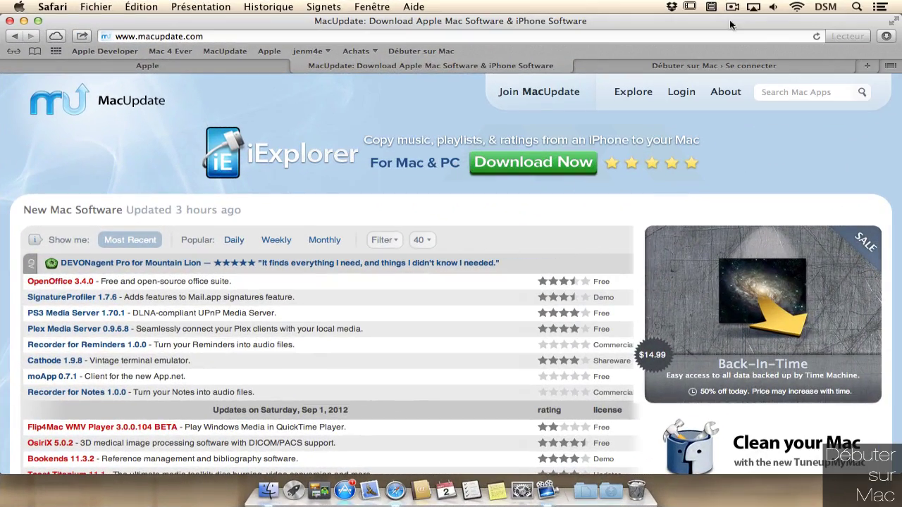
Step: Try in-place name editing on the Mac 4 Ever and MacUpdate bookmarks, and load the MacUpdate bookmark
right_click(429, 50)
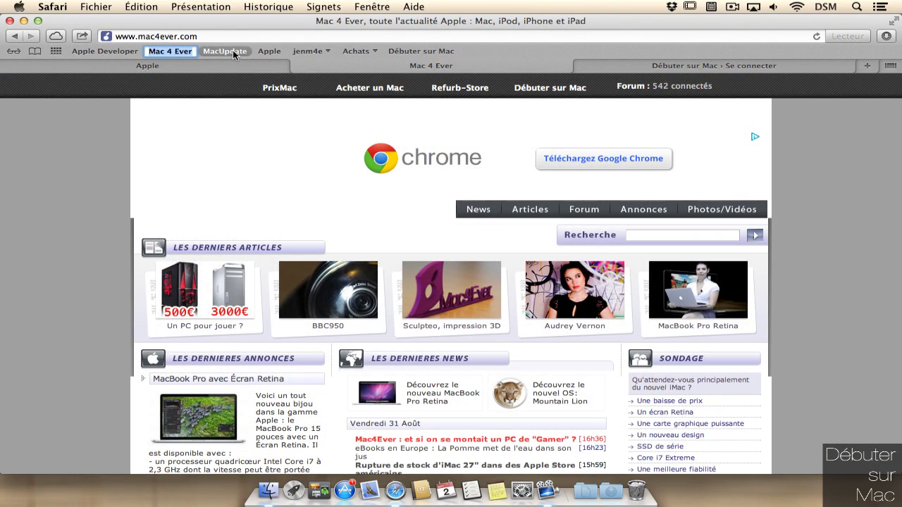
left_click(233, 51)
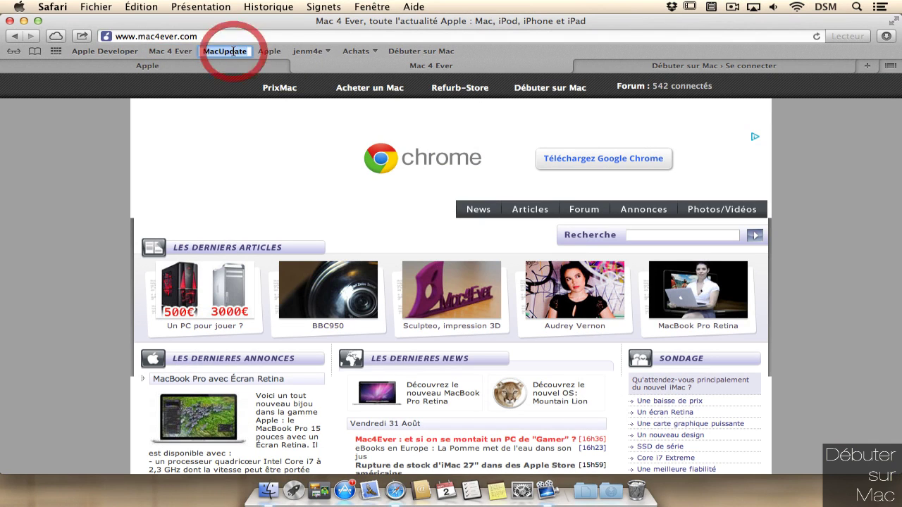
left_click(250, 52)
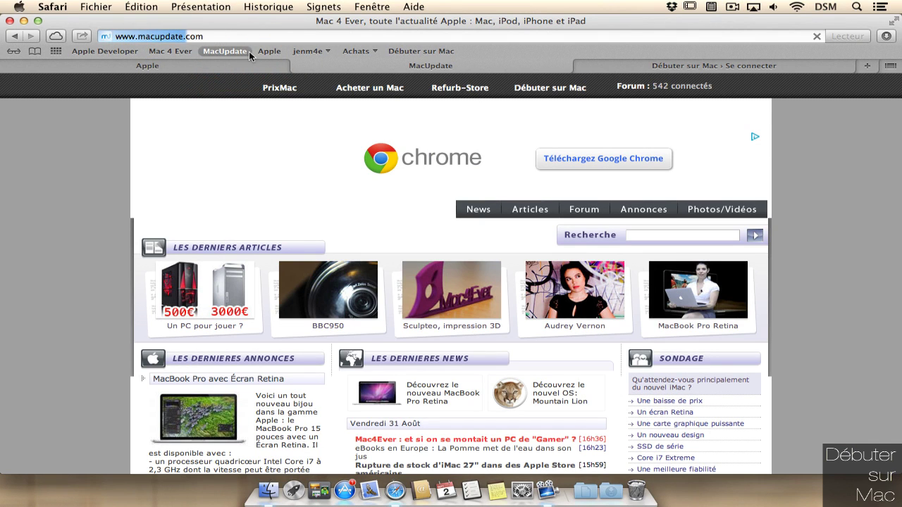
Step: Rename the MacUpdate bookmark in place as MacUp in the bookmarks bar
left_click(233, 53)
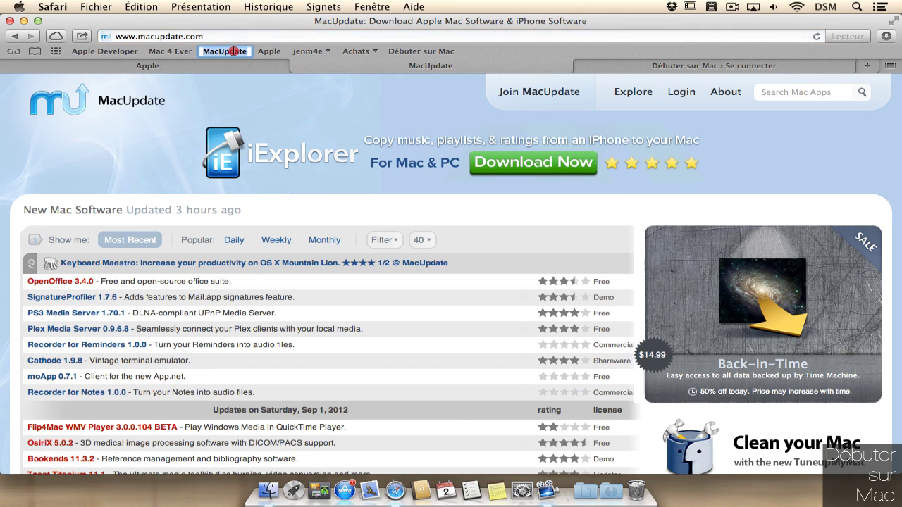
left_click(233, 51)
key("Right")
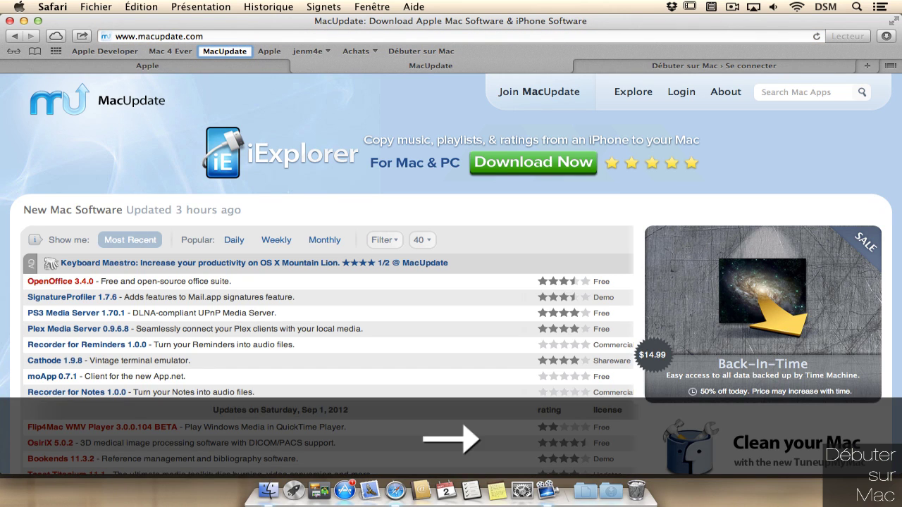
key("BackSpace")
key("BackSpace")
key("BackSpace")
key("BackSpace")
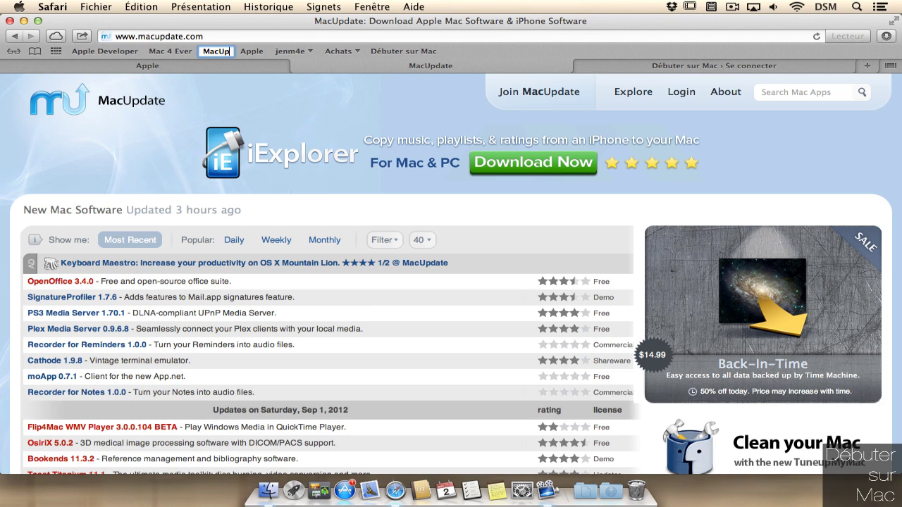
key("Return")
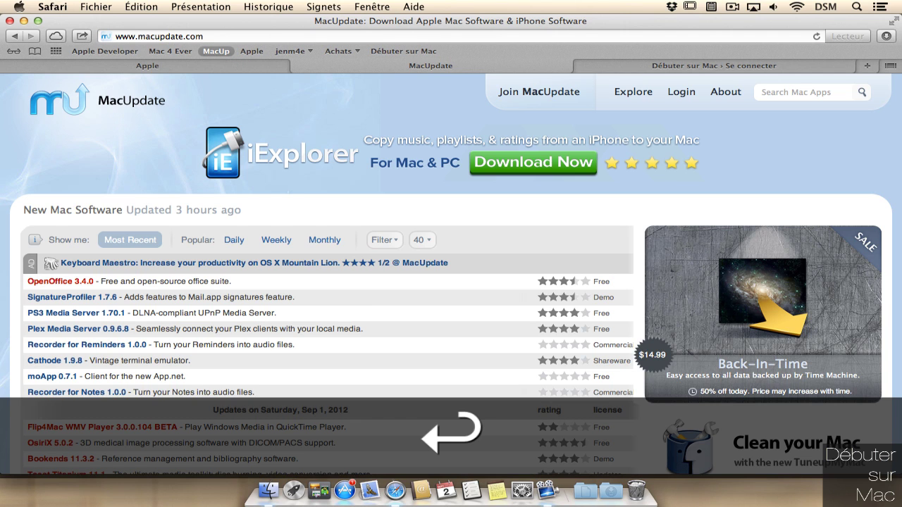
Step: Rename the Mac 4 Ever bookmark as the Apple logo followed directly by 4Ever, and switch to the Apple tab
left_click(177, 54)
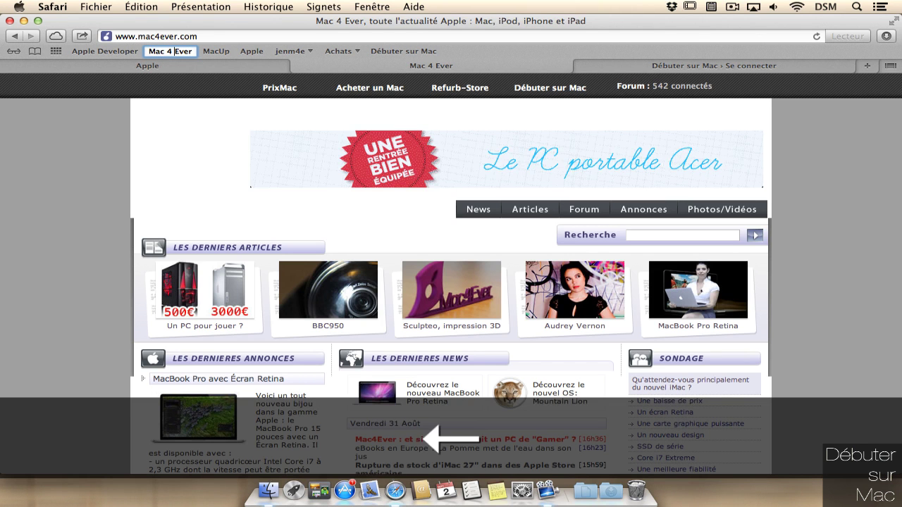
key("BackSpace")
key("BackSpace")
key("BackSpace")
key("BackSpace")
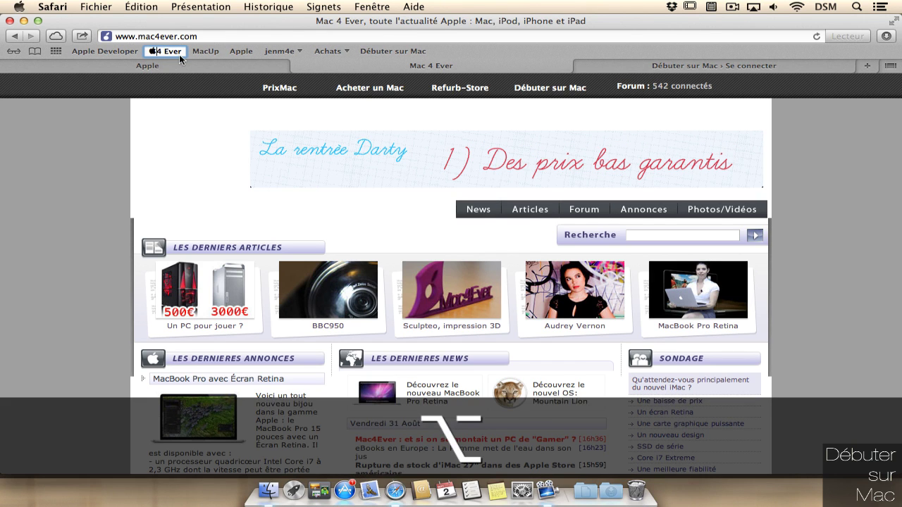
key("Right")
key("BackSpace")
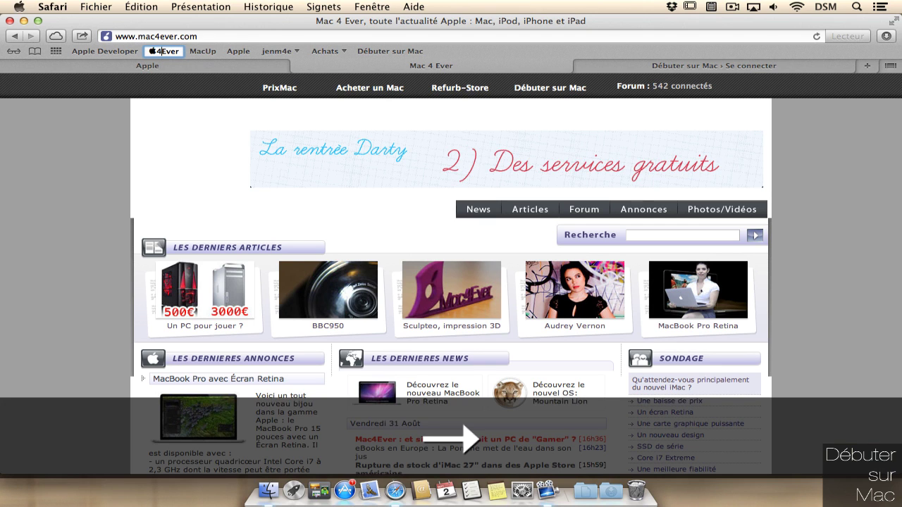
left_click(200, 67)
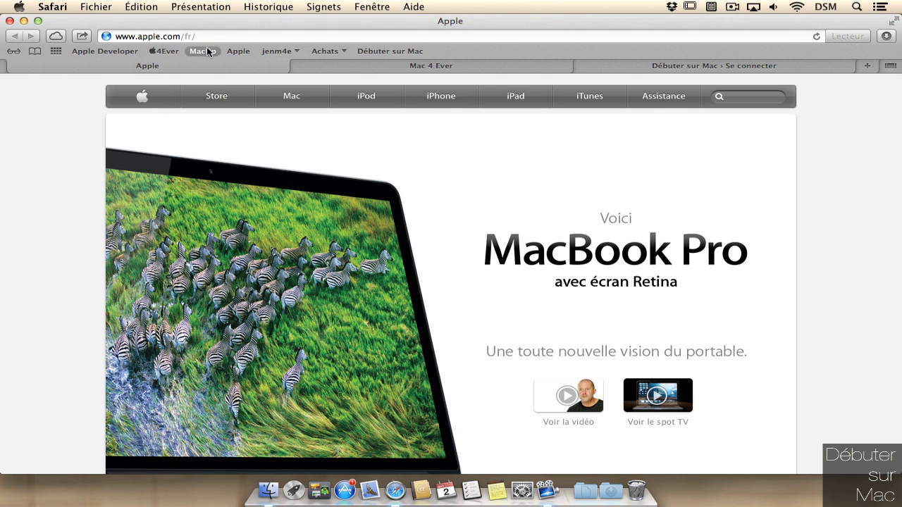
Step: Rename the MacUp bookmark in place as MacUpdate in the bookmarks bar
left_click(209, 51)
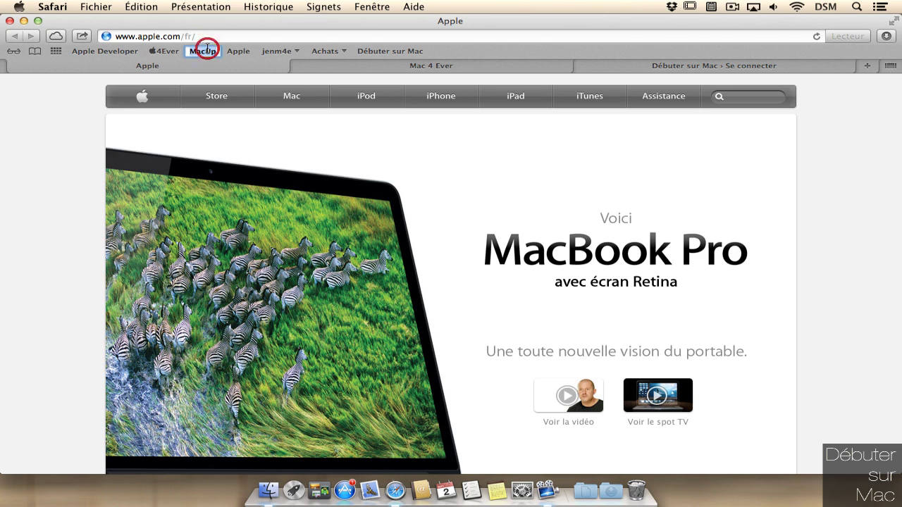
key("Right")
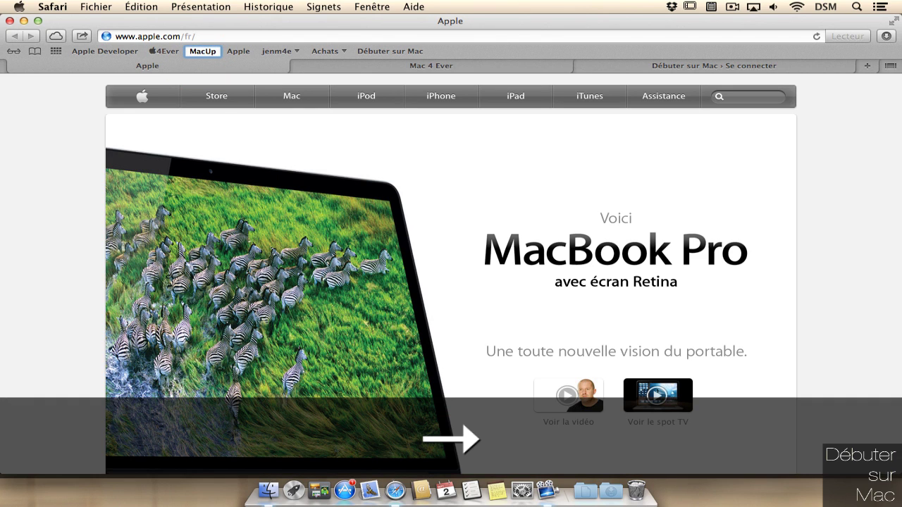
type("date")
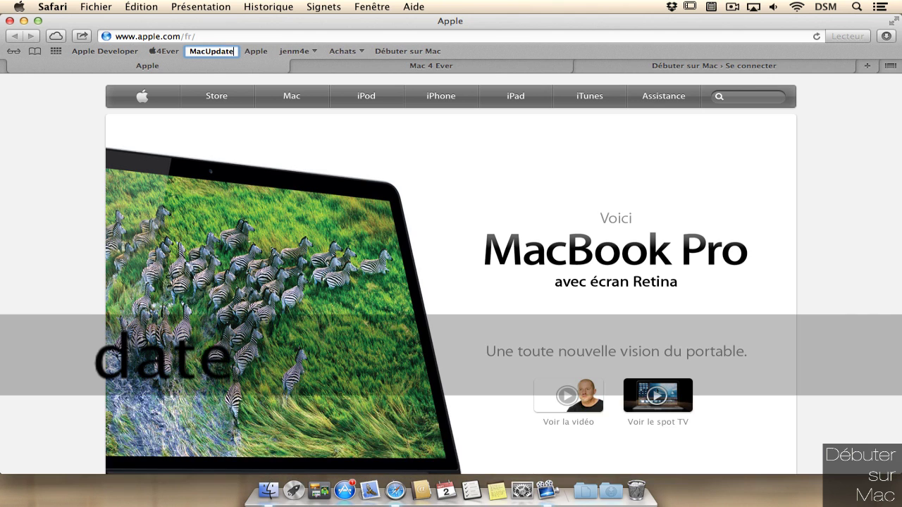
key("Return")
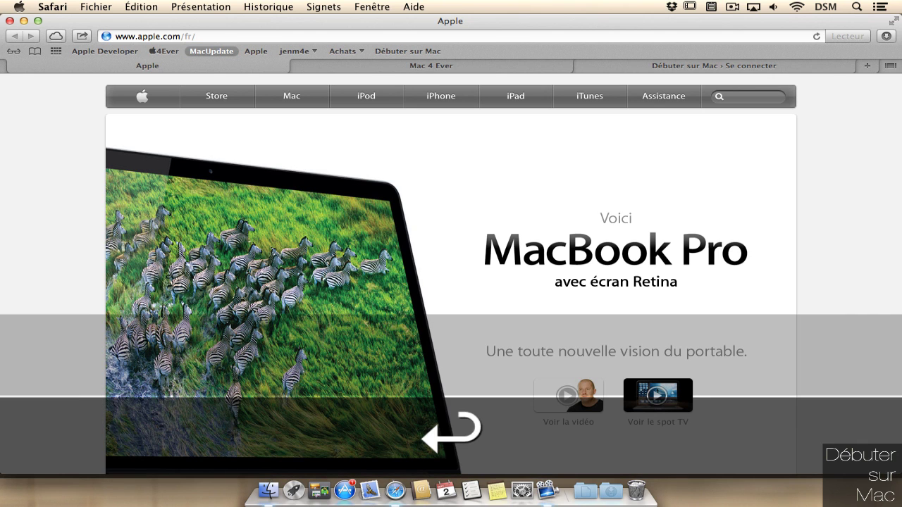
Step: Try in-place renaming of the jenm4e bookmarks folder, both directly and through its rename-folder command
left_click(302, 53)
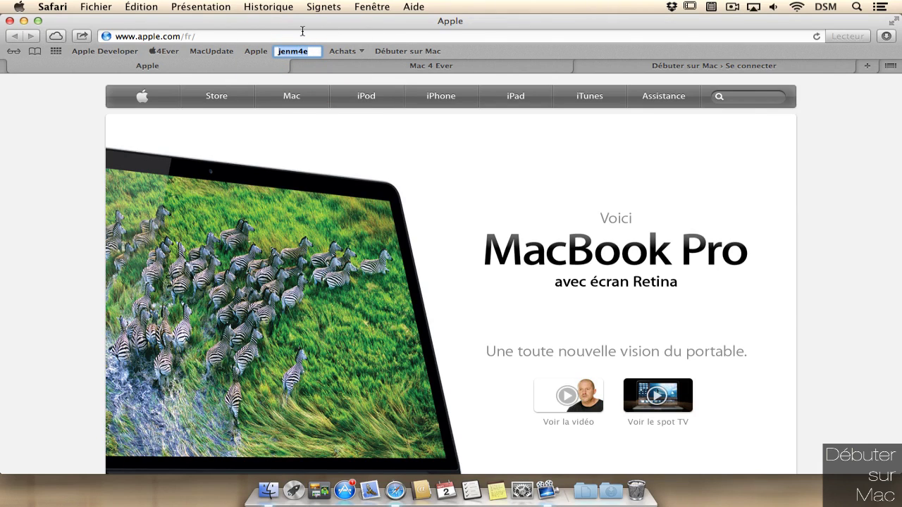
left_click(327, 25)
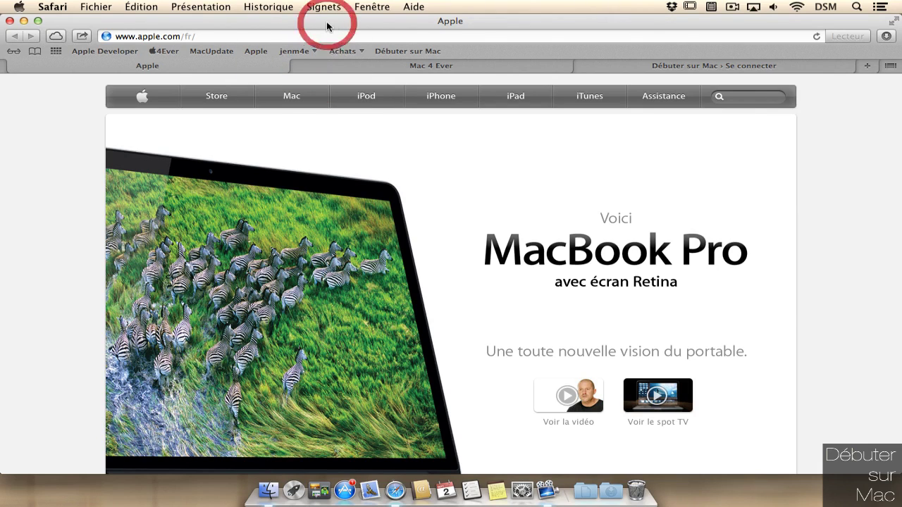
right_click(306, 56)
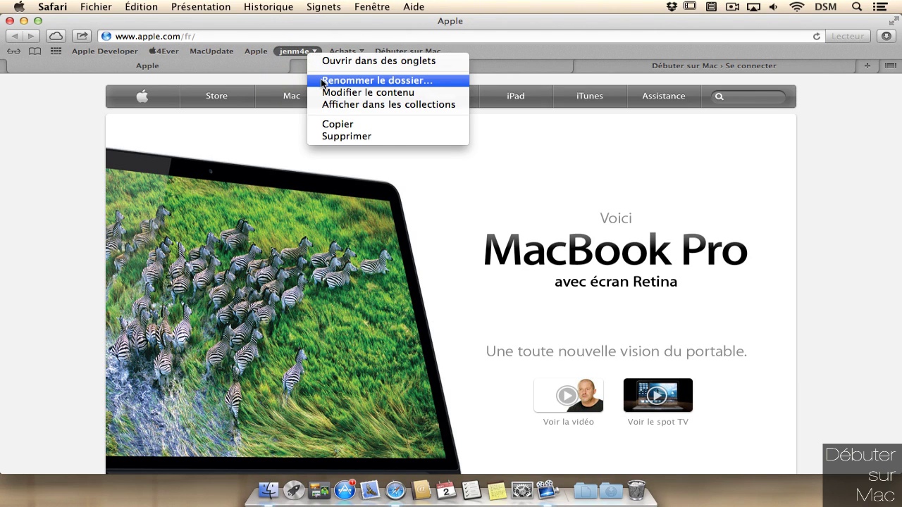
left_click(322, 81)
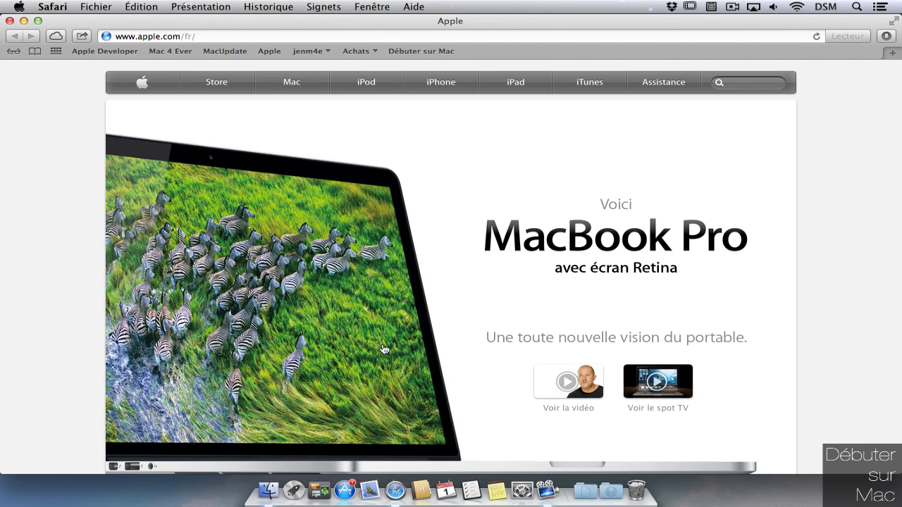
Step: Switch to System Preferences, review the services enabled for iCloud, including Safari, and close the window
left_click(527, 499)
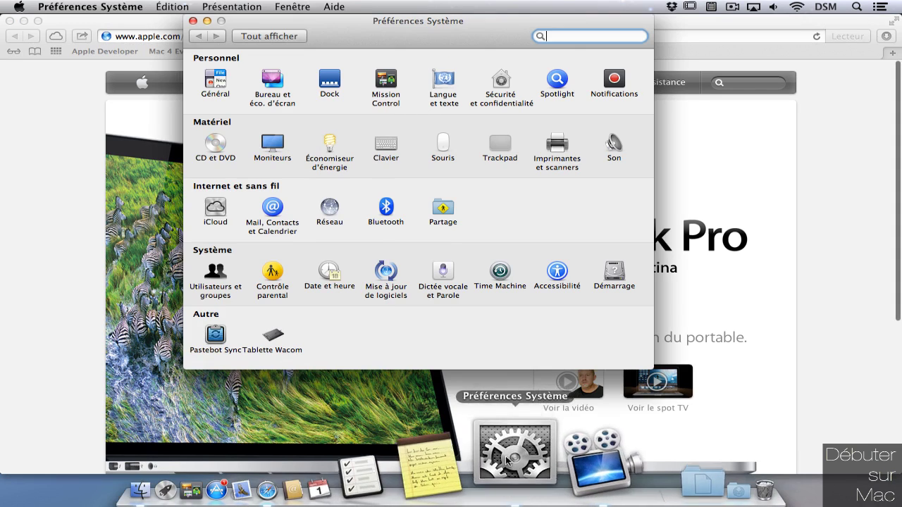
left_click(213, 220)
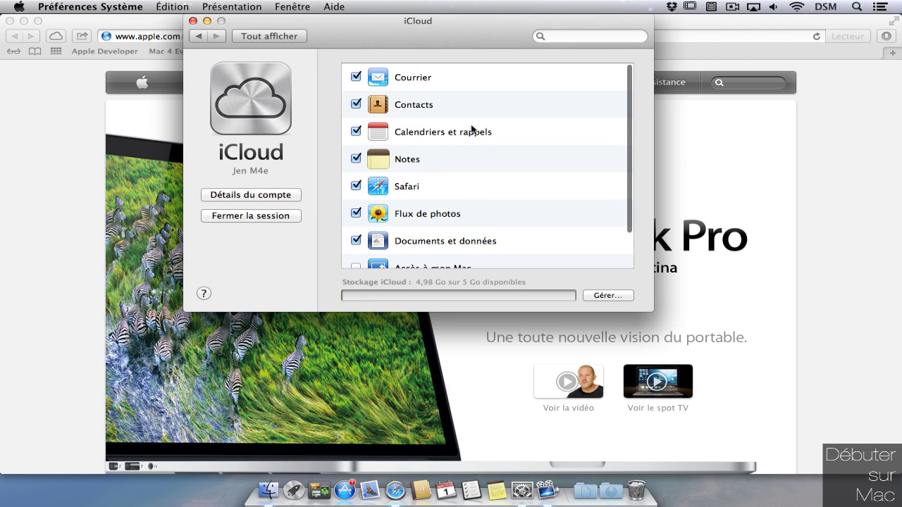
scroll(472, 129, "down", 2)
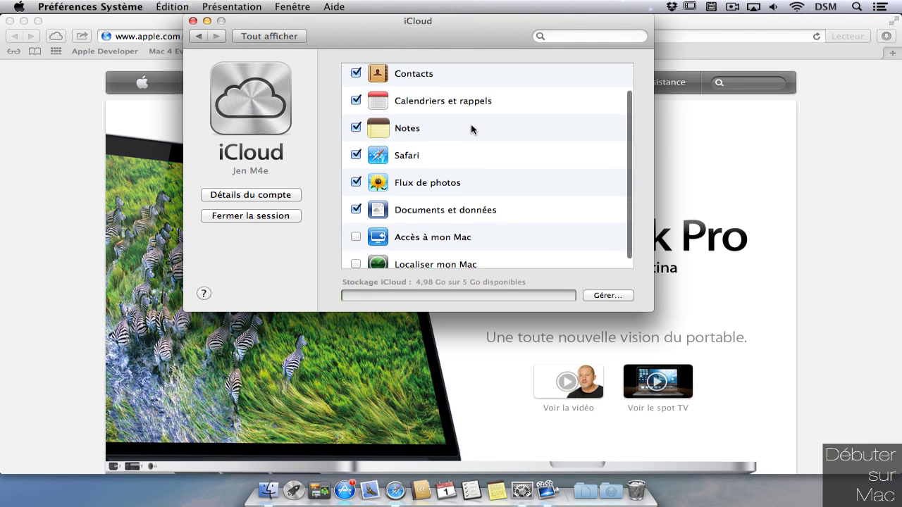
left_click(192, 21)
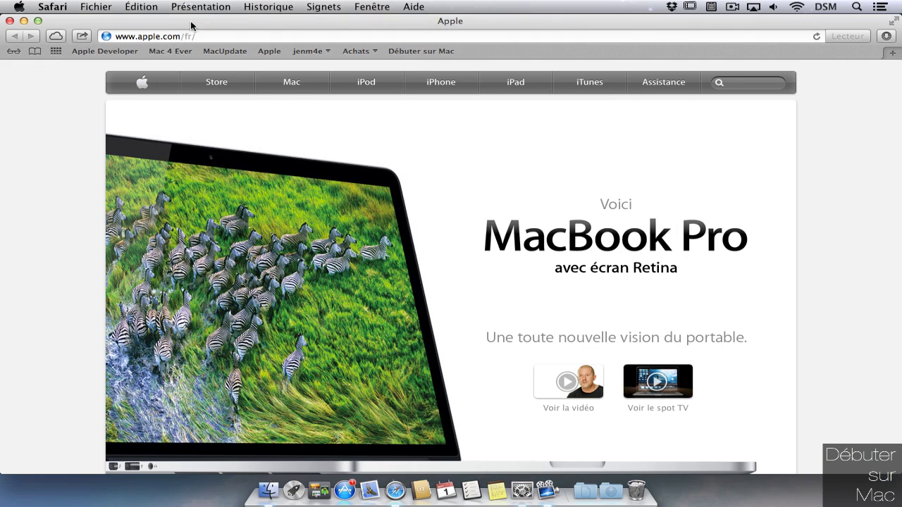
Step: View the iCloud tabs shared by MINI3, and load MacUpdate and Débuter sur Mac in additional tabs
left_click(56, 37)
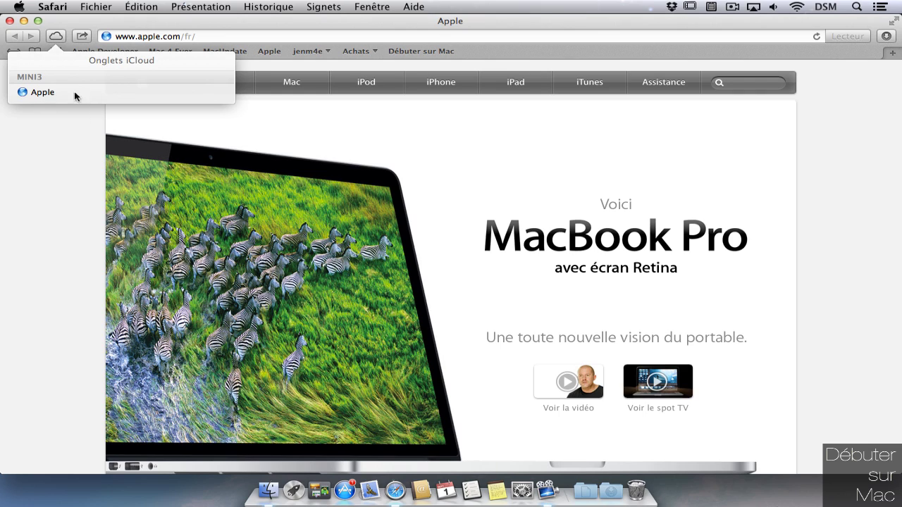
left_click(110, 96)
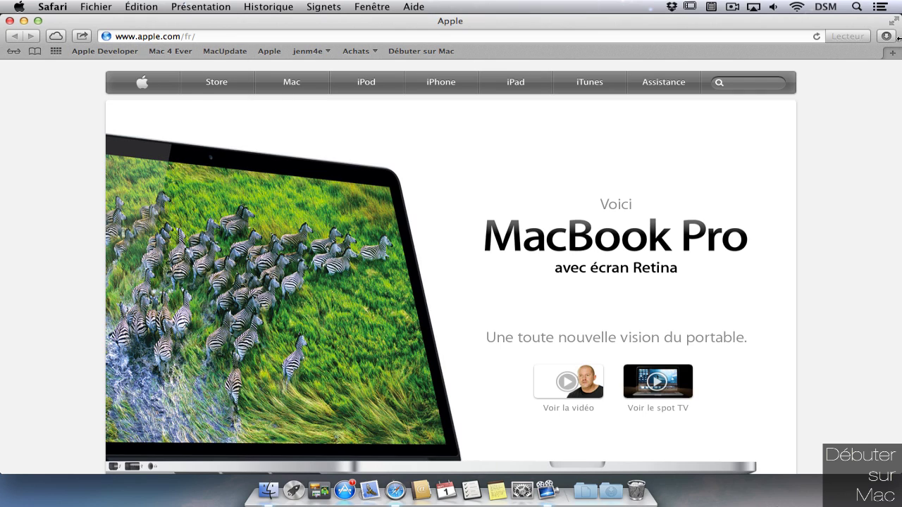
left_click(892, 53)
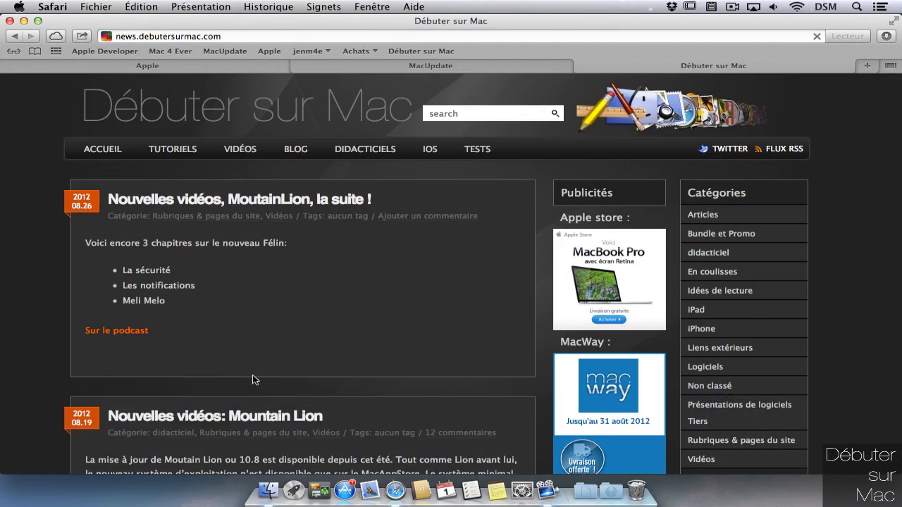
Step: Switch to the MINI3 shared screen, show the iCloud tabs in its Safari, and clear away the Finder window behind it
left_click(268, 491)
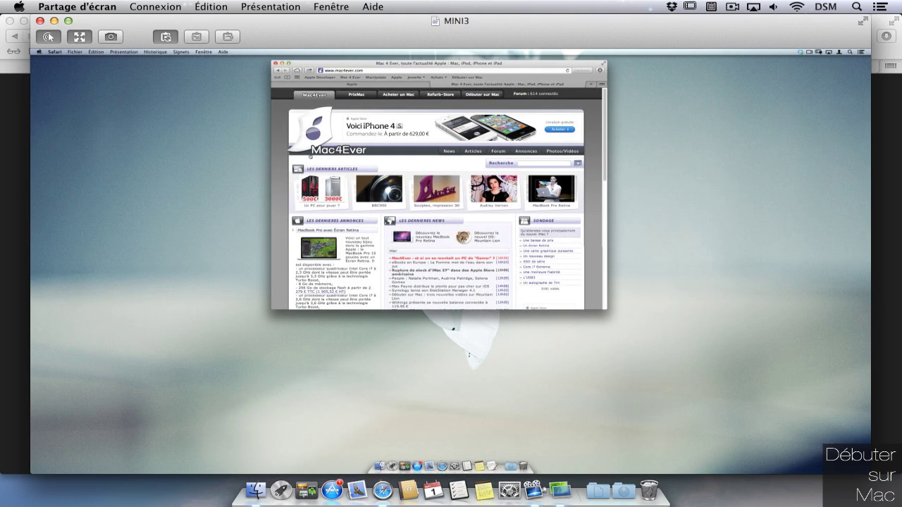
left_click(296, 71)
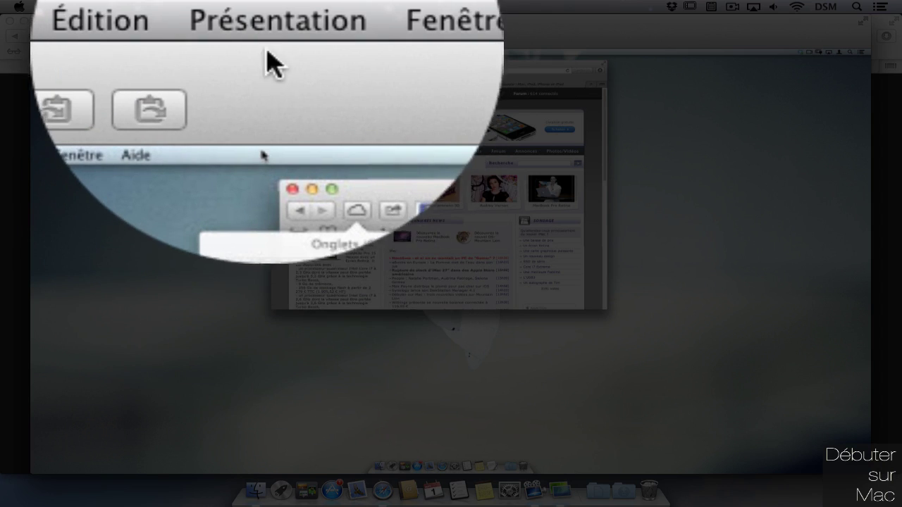
left_click_drag(271, 25, 504, 23)
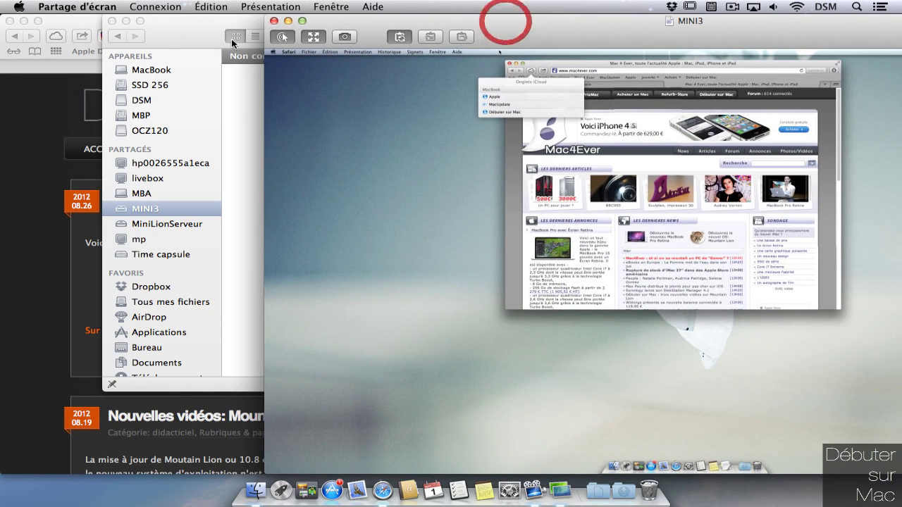
left_click(126, 22)
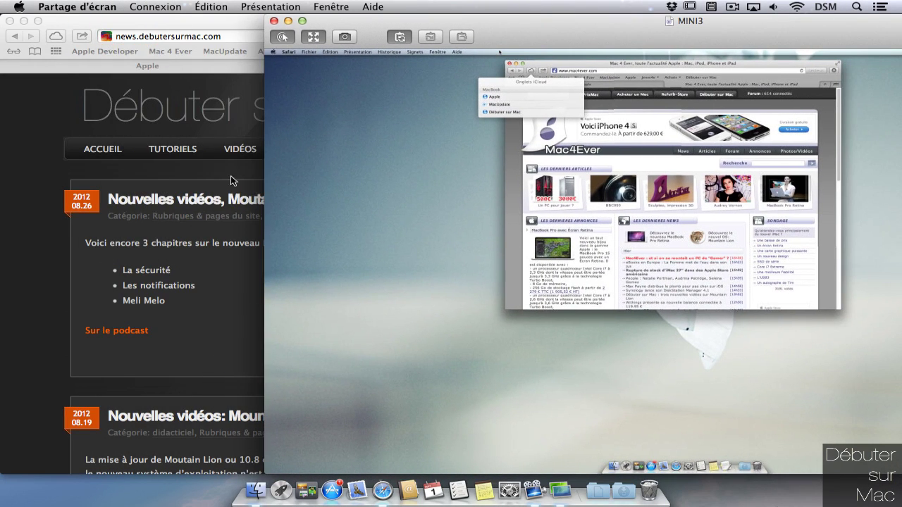
left_click_drag(486, 28, 272, 17)
left_click(425, 165)
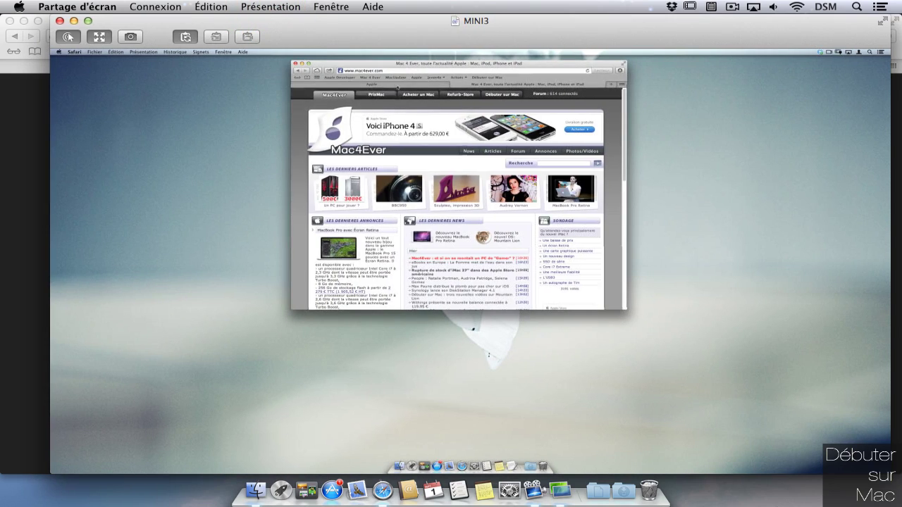
Step: In MINI3's Safari, show the Apple tab and open a bookmark from the Achats folder in a new tab
left_click(372, 83)
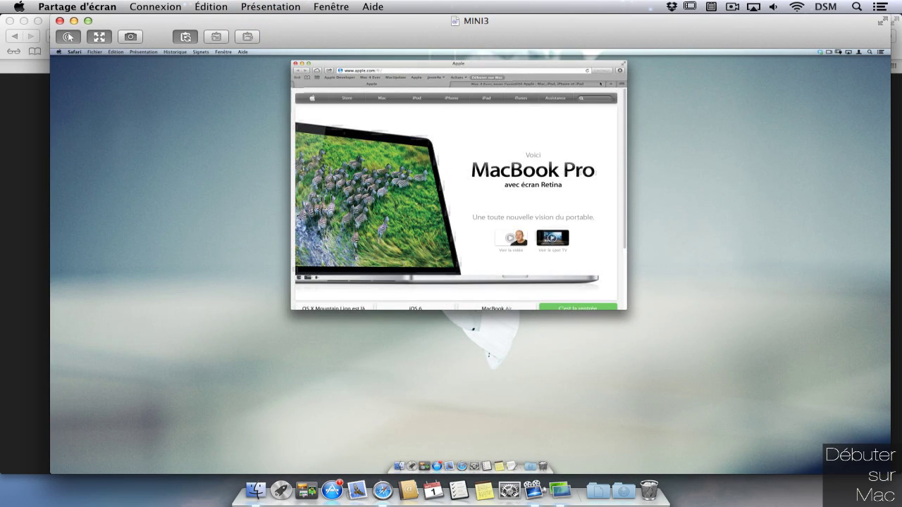
key("super+t")
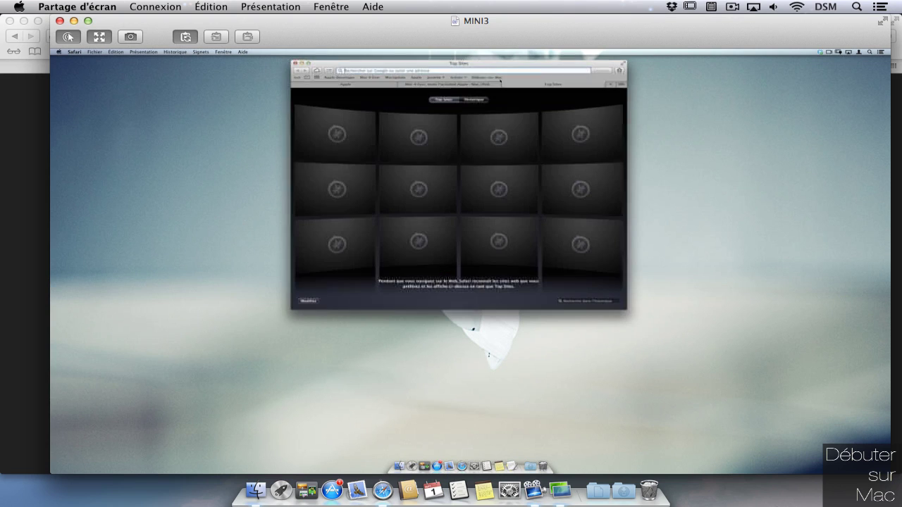
left_click(458, 77)
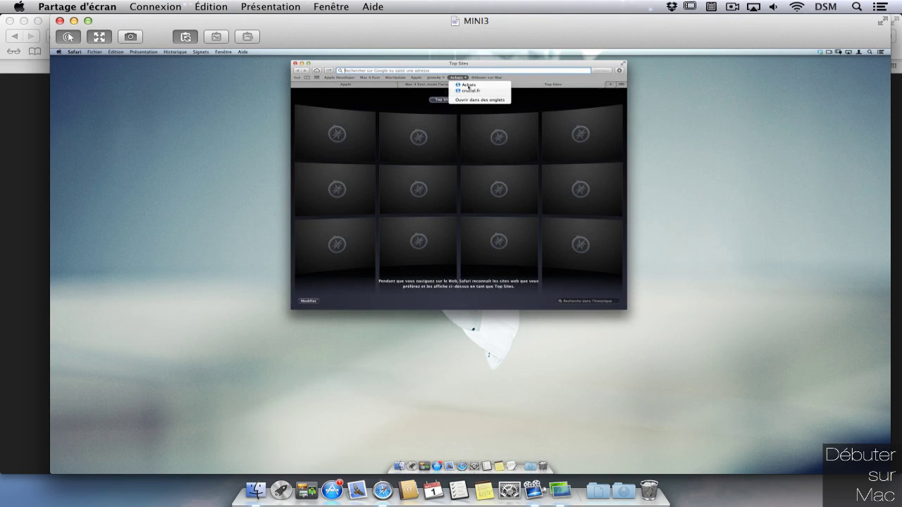
left_click(472, 88)
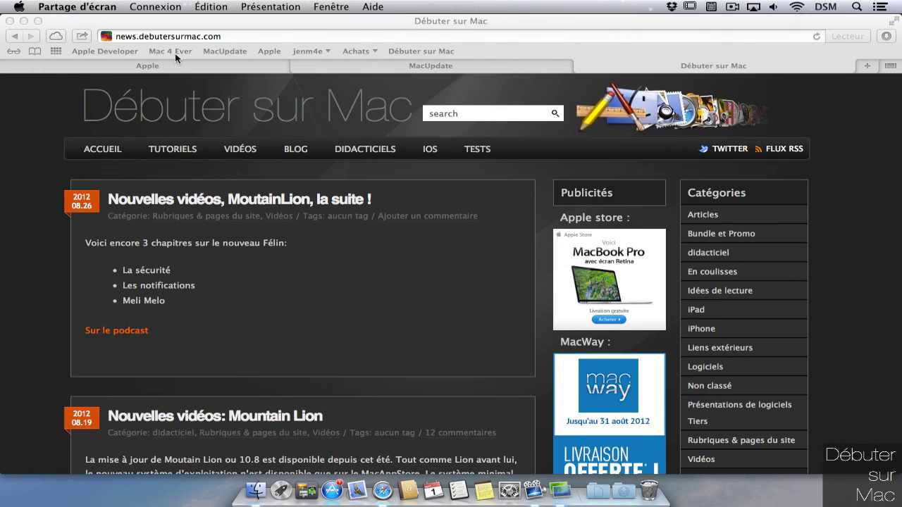
Step: Return to the local Safari window and recheck the iCloud tabs list several times for MINI3's open tabs
left_click(106, 20)
left_click(57, 37)
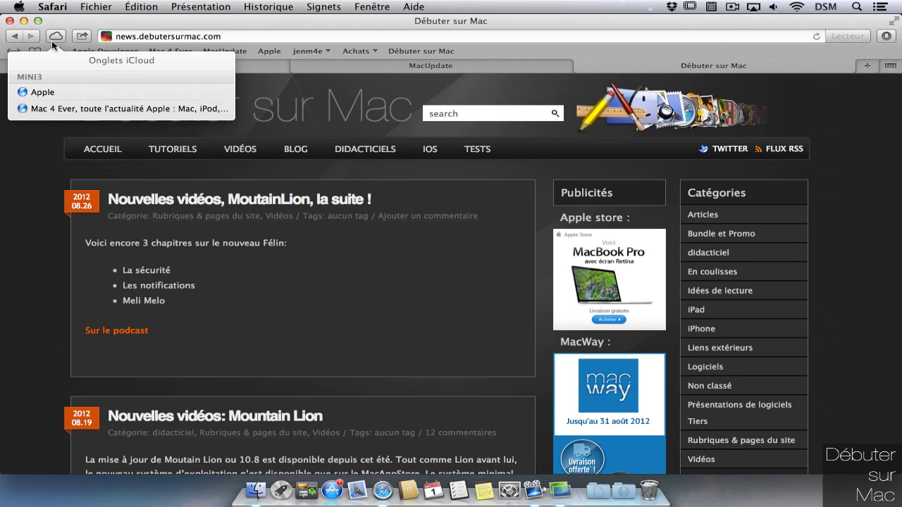
left_click(57, 39)
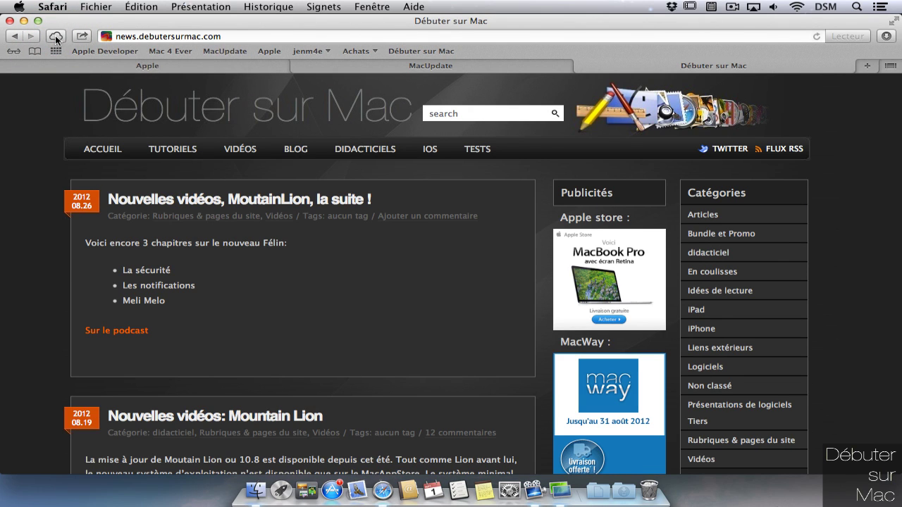
left_click(56, 38)
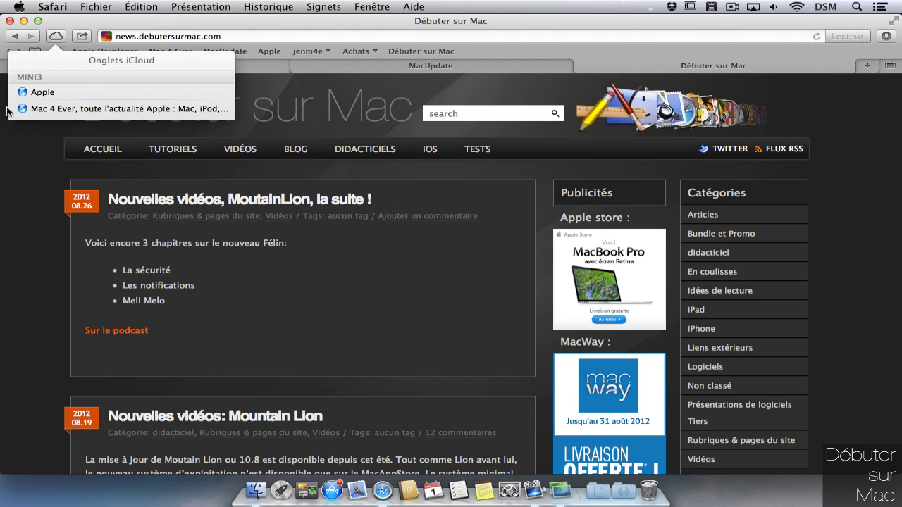
left_click(57, 39)
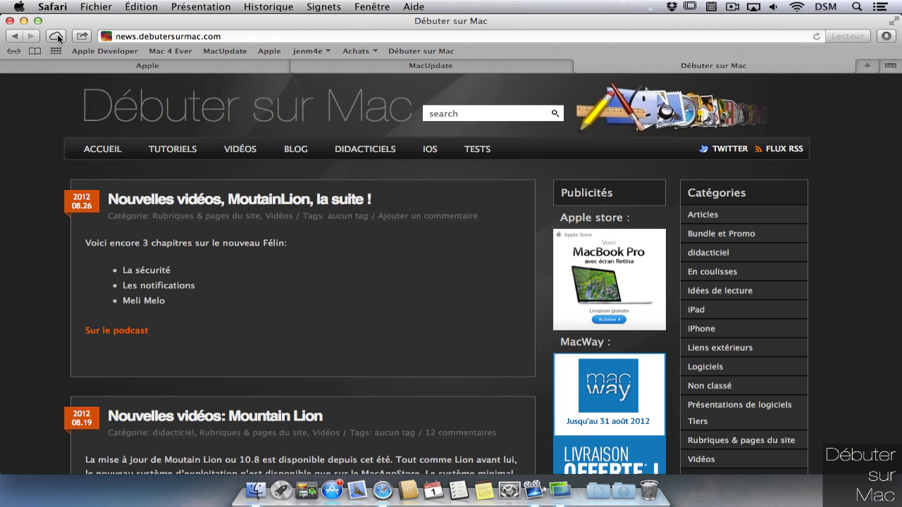
left_click(57, 38)
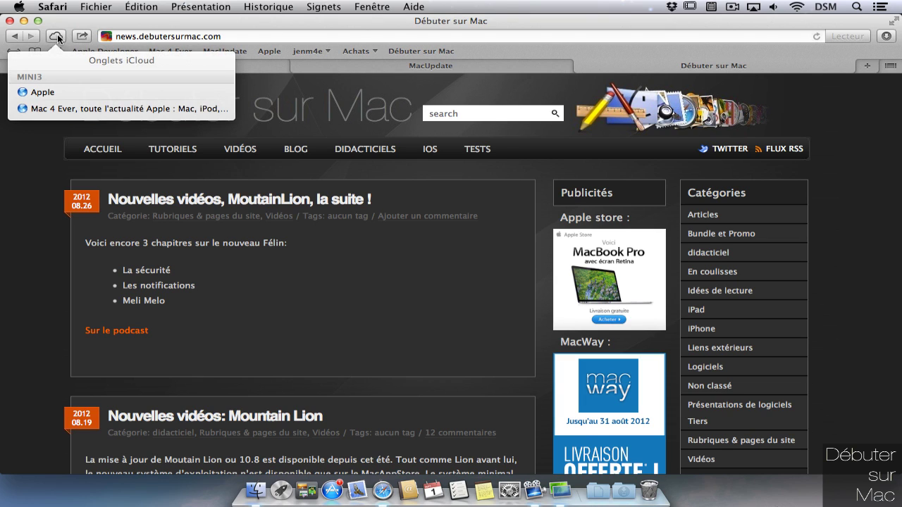
left_click(57, 38)
left_click(57, 38)
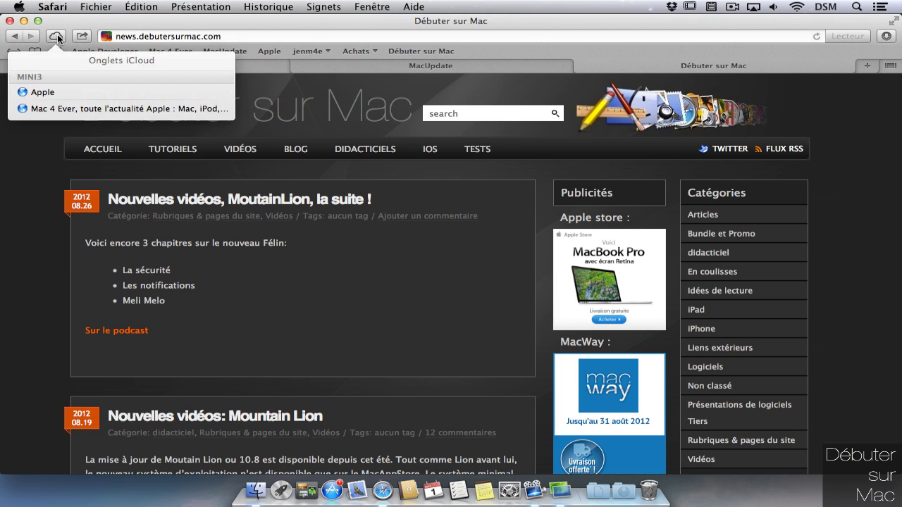
left_click(59, 39)
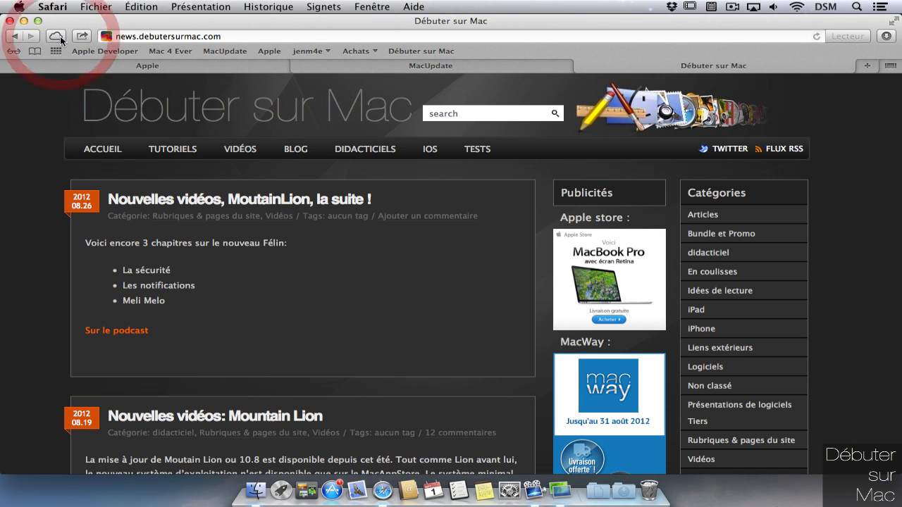
left_click(60, 38)
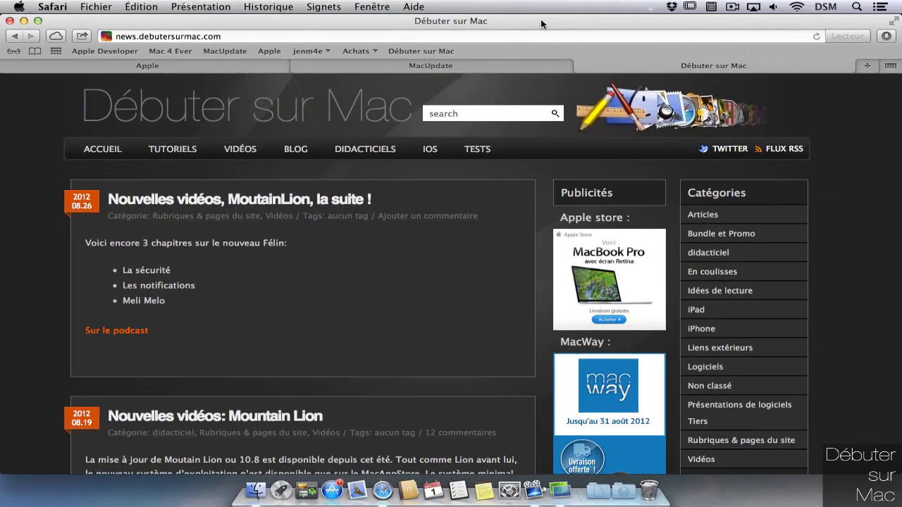
Step: Open Safari's preferences and show the saved passwords settings
left_click(53, 6)
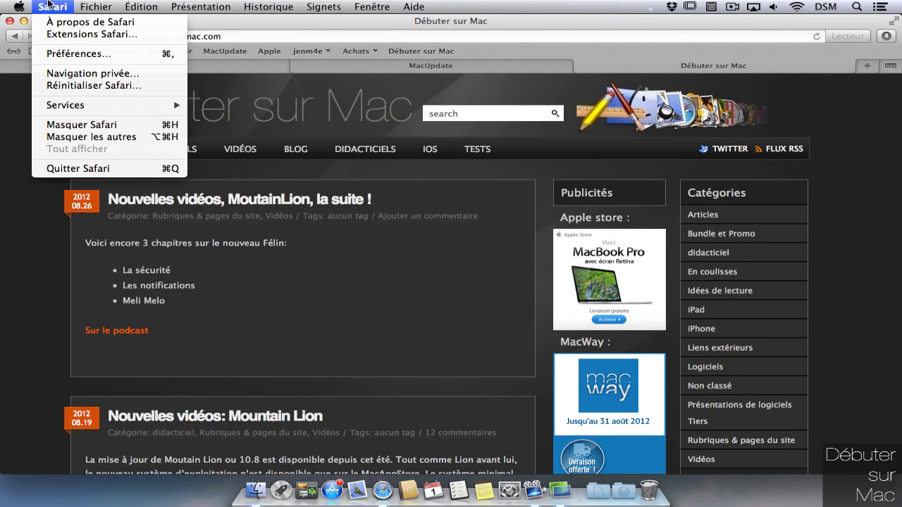
left_click(69, 53)
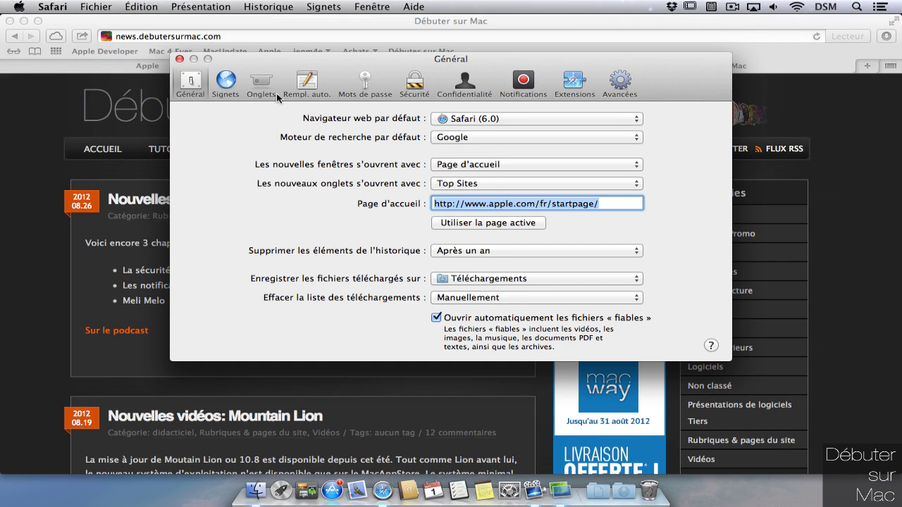
left_click(366, 83)
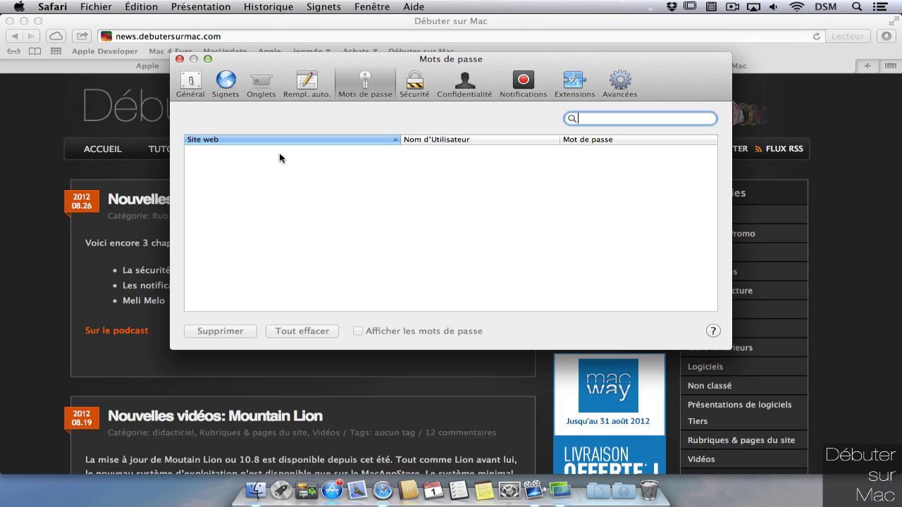
Step: Show Safari's security and privacy settings and the notifications list of websites allowed to display alerts
left_click(425, 85)
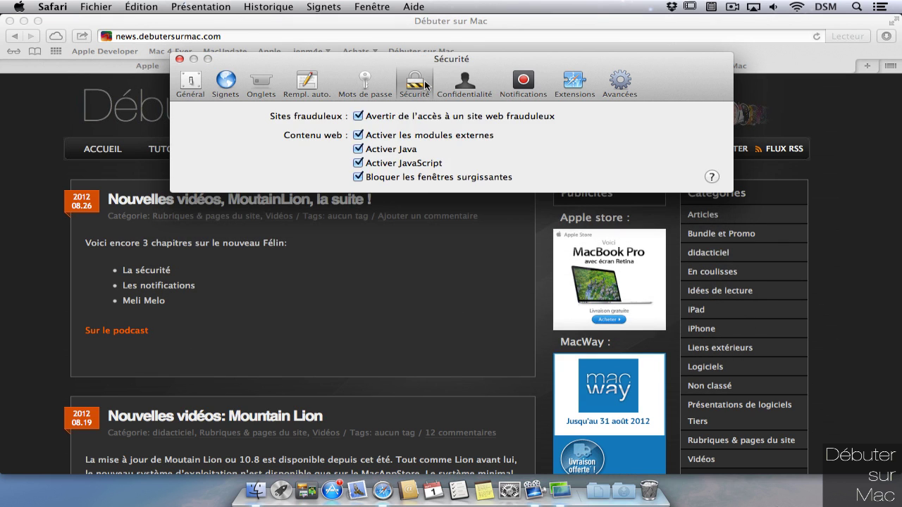
left_click(465, 85)
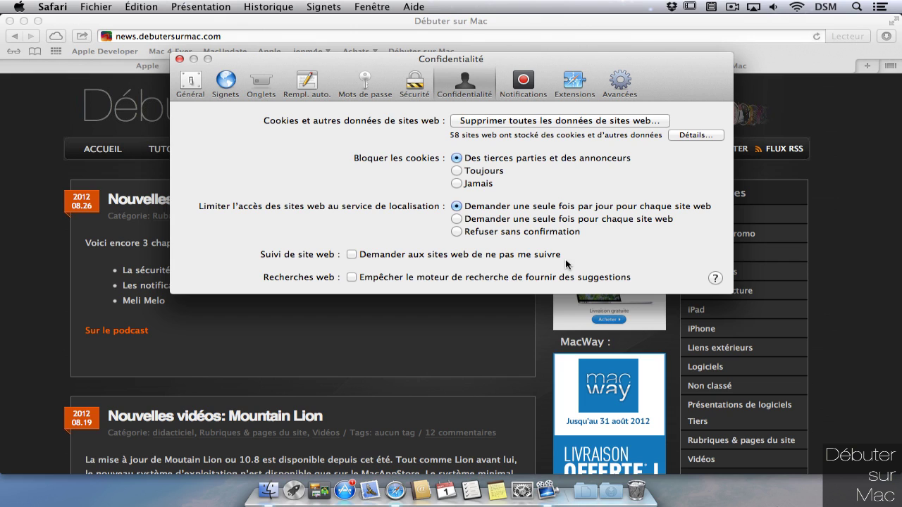
left_click(523, 83)
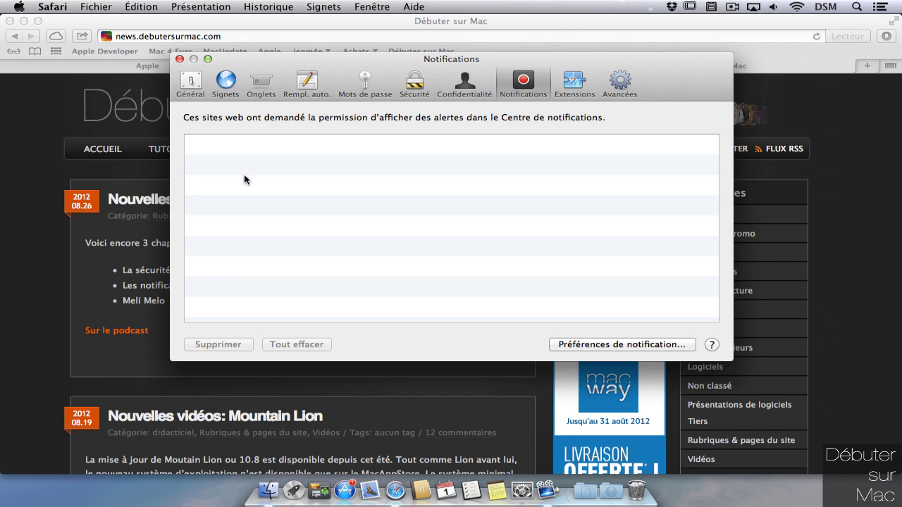
scroll(243, 176, "up", 2)
scroll(243, 179, "down", 2)
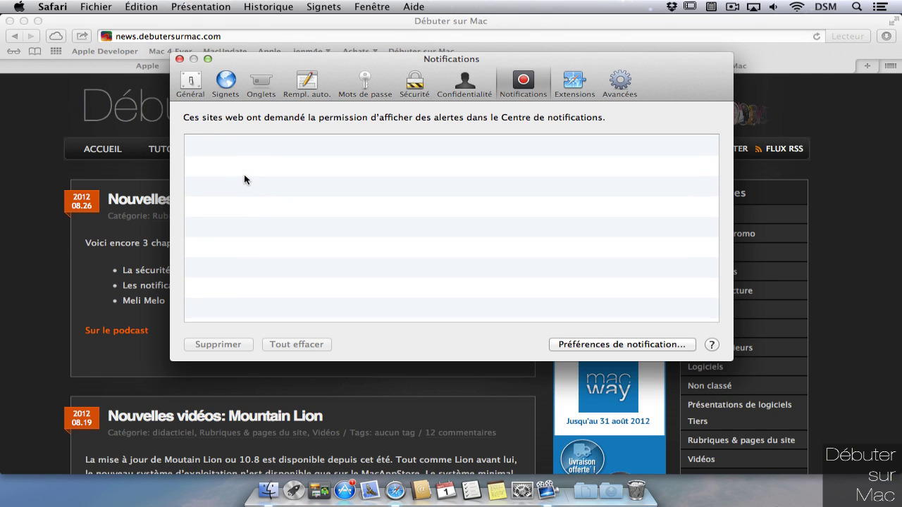
scroll(244, 179, "up", 2)
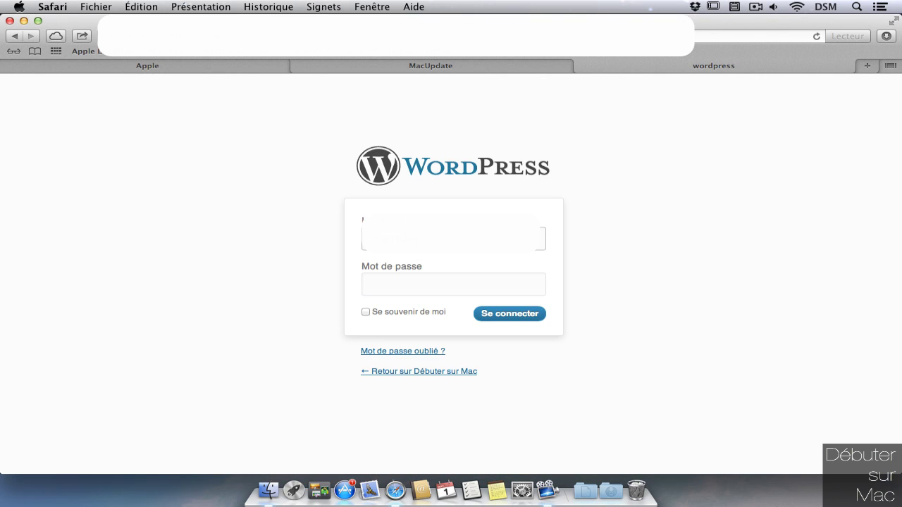
Step: Enter the account password in the WordPress login form and save it, and delete the news.debutersurmac.com entry from the saved passwords
left_click(453, 284)
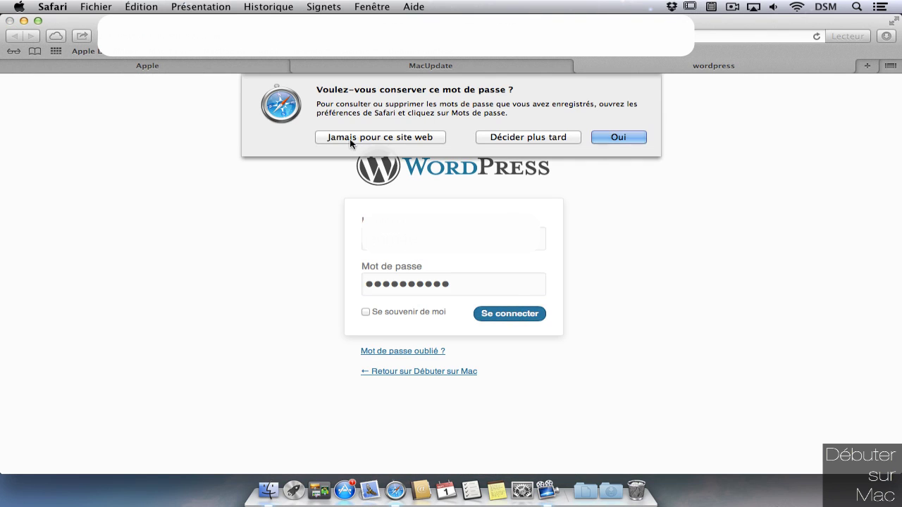
left_click(615, 137)
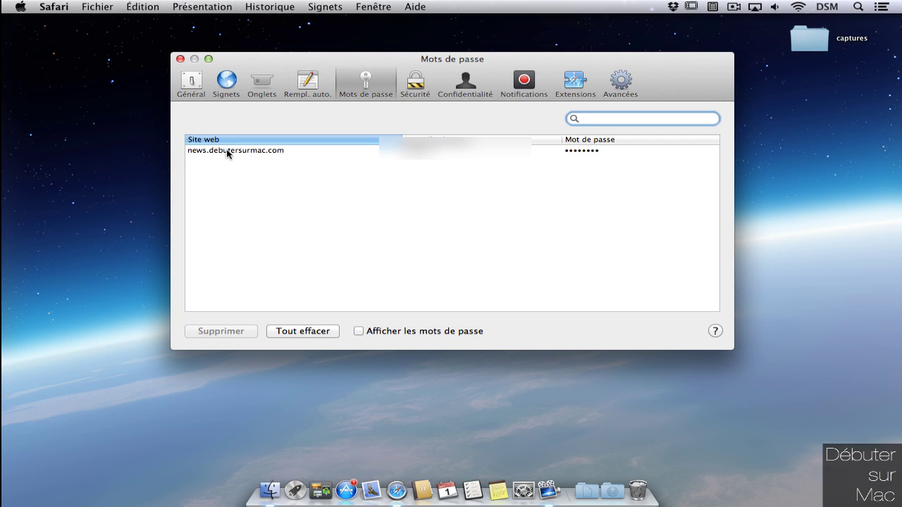
left_click(226, 152)
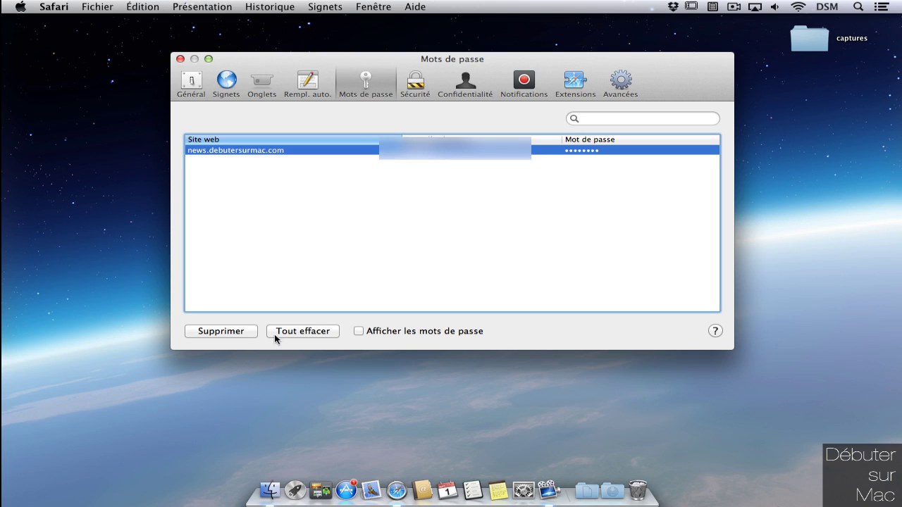
left_click(240, 333)
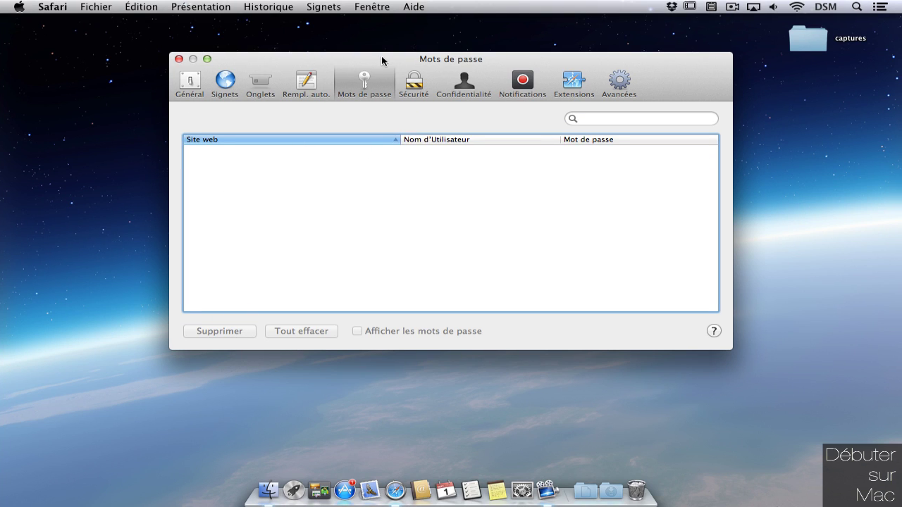
Step: In the automatic form filling preferences, toggle the option for user names and passwords
left_click(302, 81)
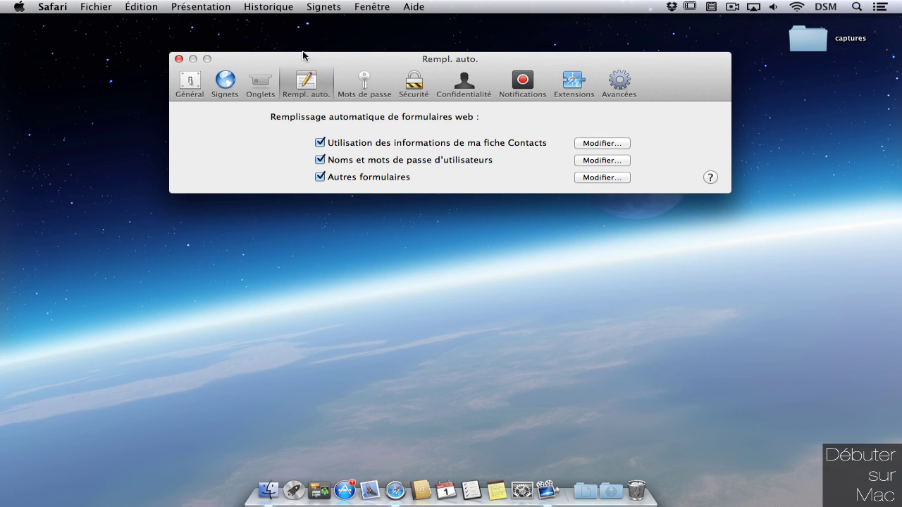
left_click(320, 160)
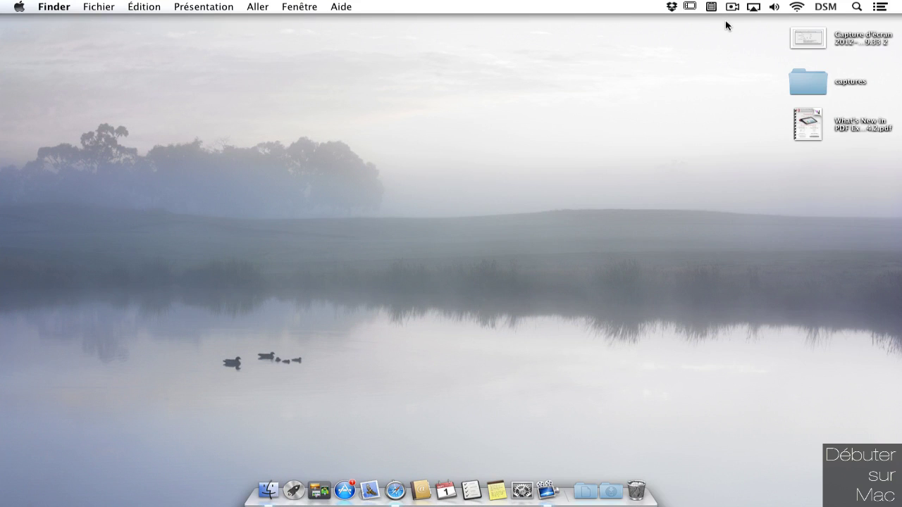
Step: Open the image Capture d'écran 2012-08-19 à 10.49.33 2 from the desktop in Preview and bring up its export settings
double_click(822, 37)
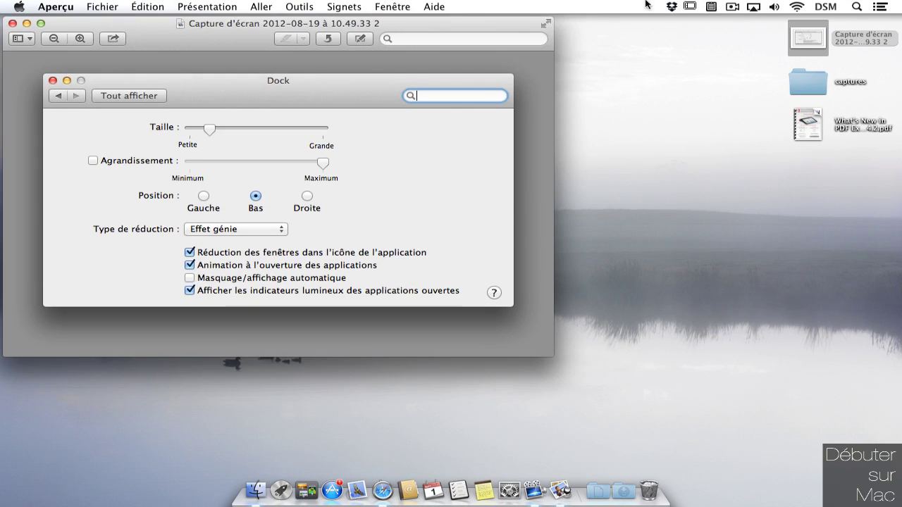
left_click_drag(424, 25, 517, 22)
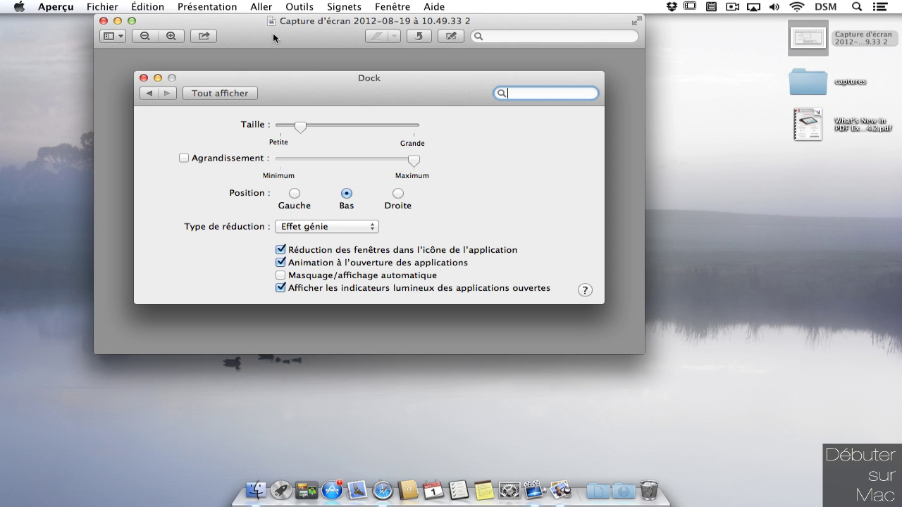
left_click(55, 6)
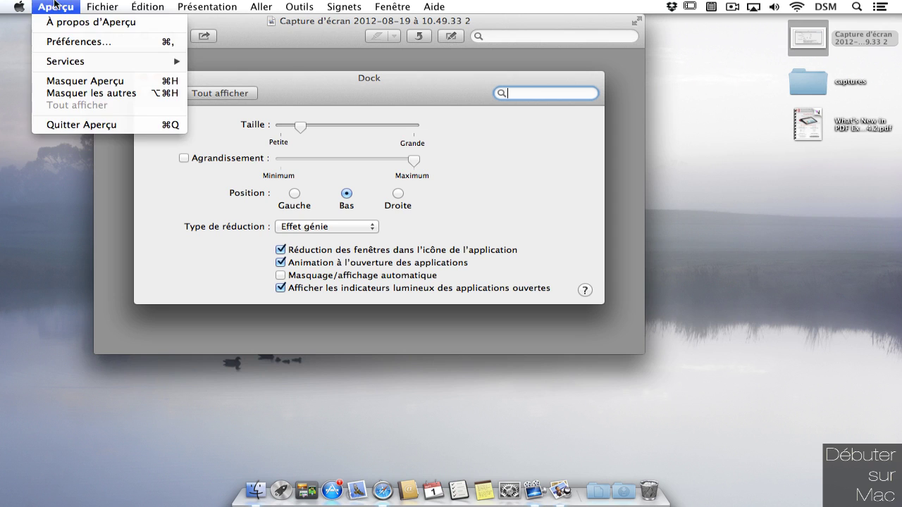
mouse_move(104, 7)
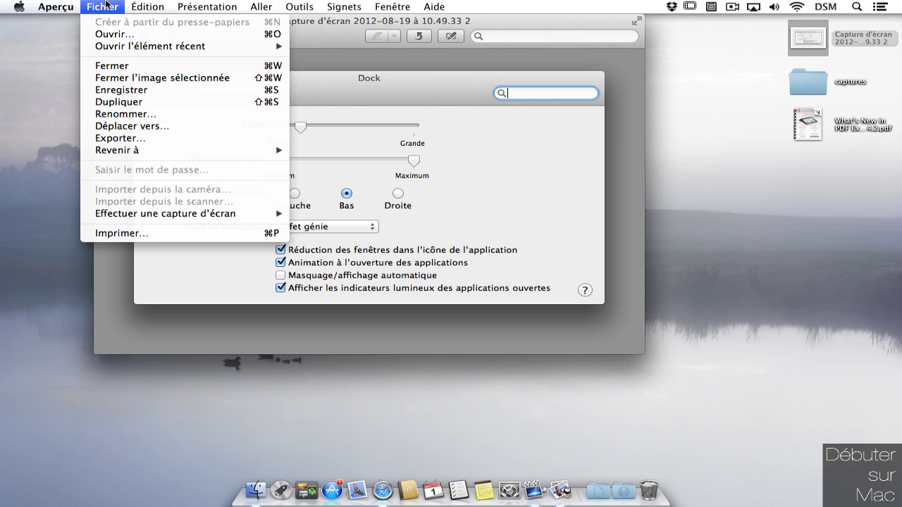
left_click(142, 144)
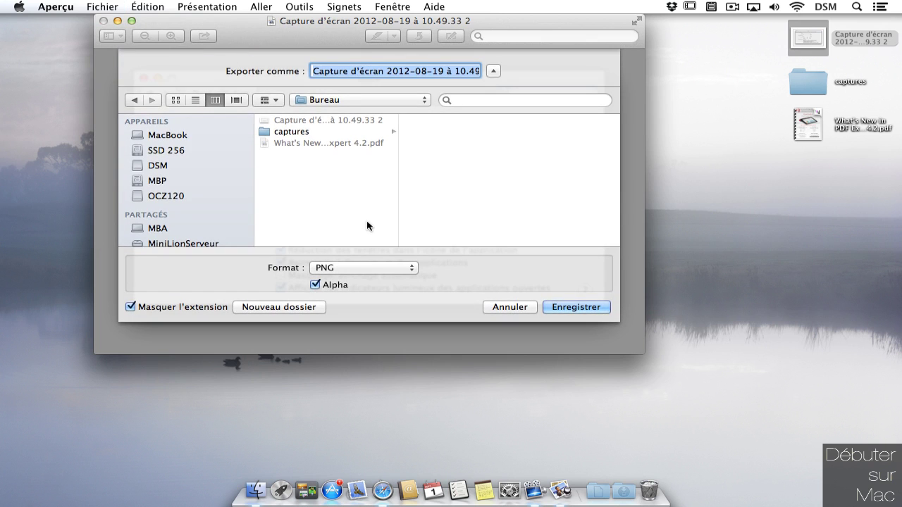
Step: Show the standard export formats and the extended format list for the screenshot, and leave the export without saving
left_click(395, 268)
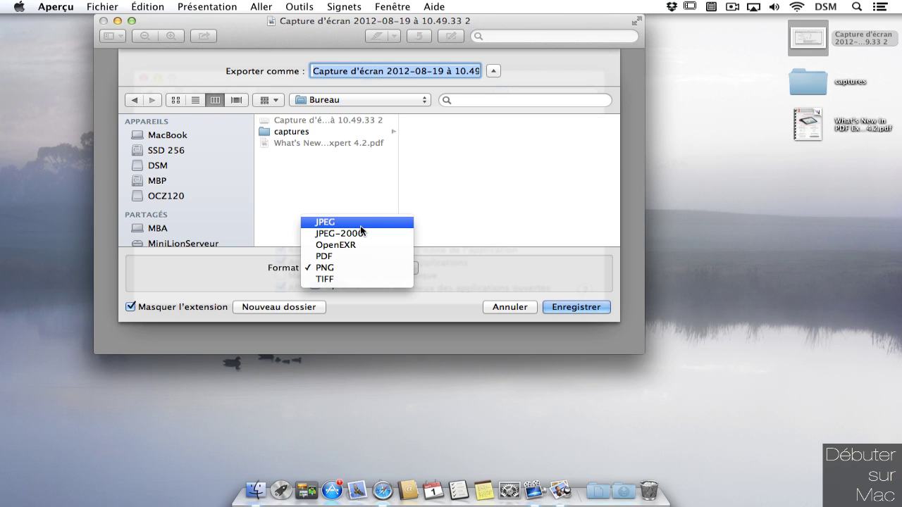
key("alt")
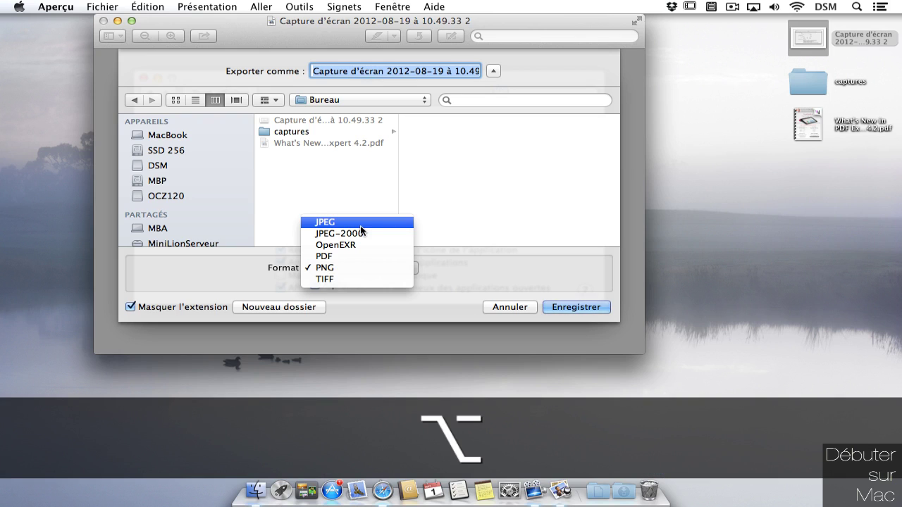
left_click(463, 272)
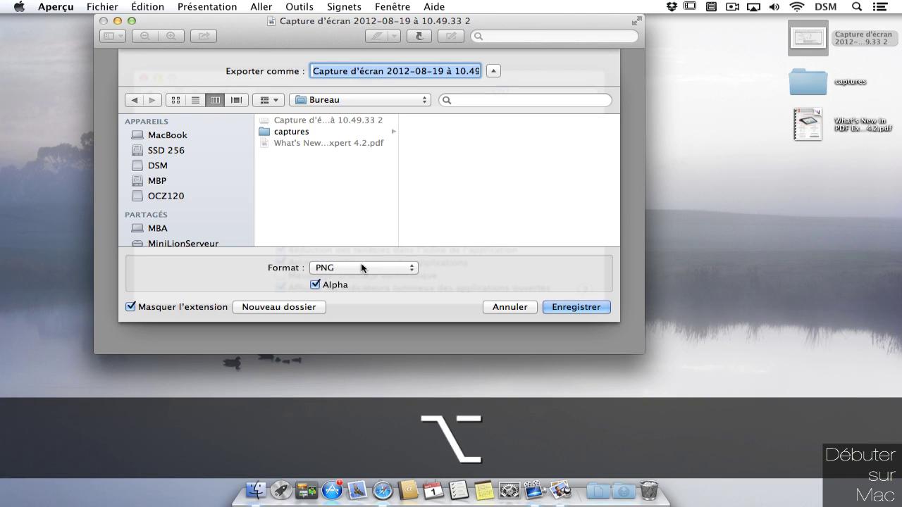
left_click(363, 267, "alt")
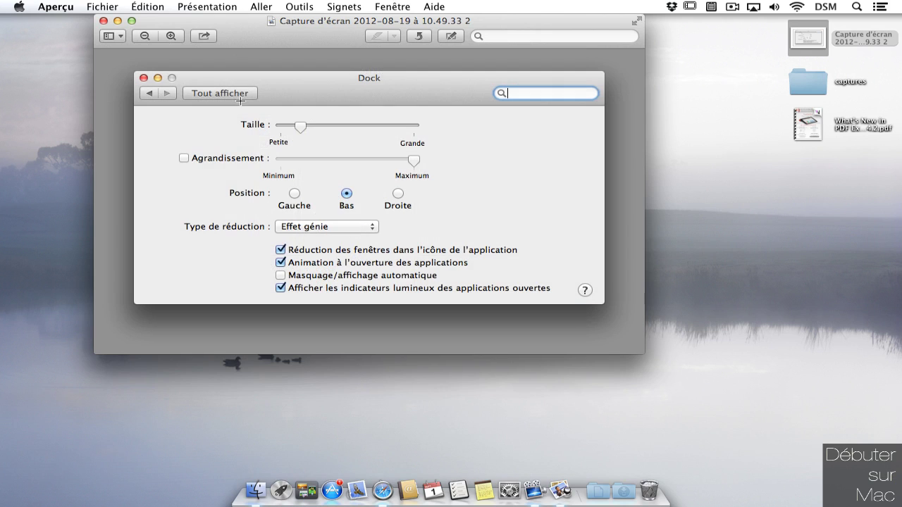
Step: Show the image editing tools, viewing the colour adjustment settings and activating the smart lasso selection
left_click(450, 36)
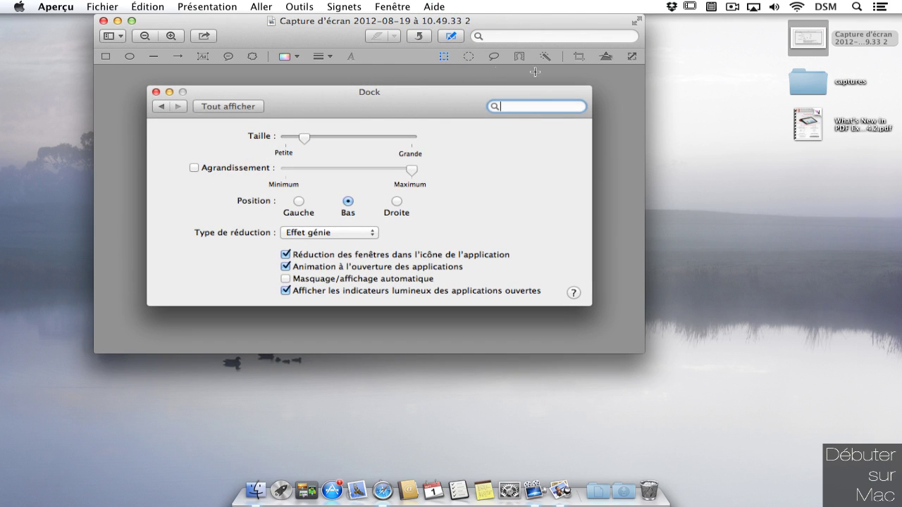
left_click(607, 57)
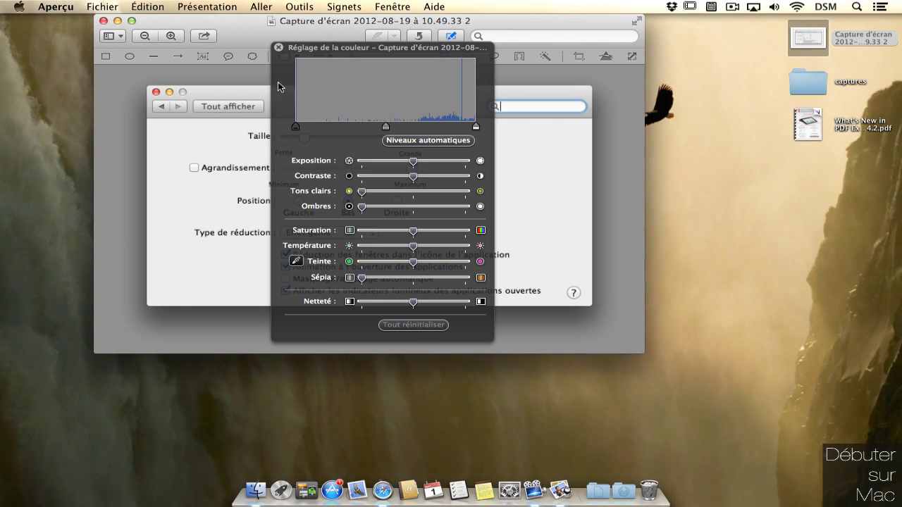
left_click(278, 48)
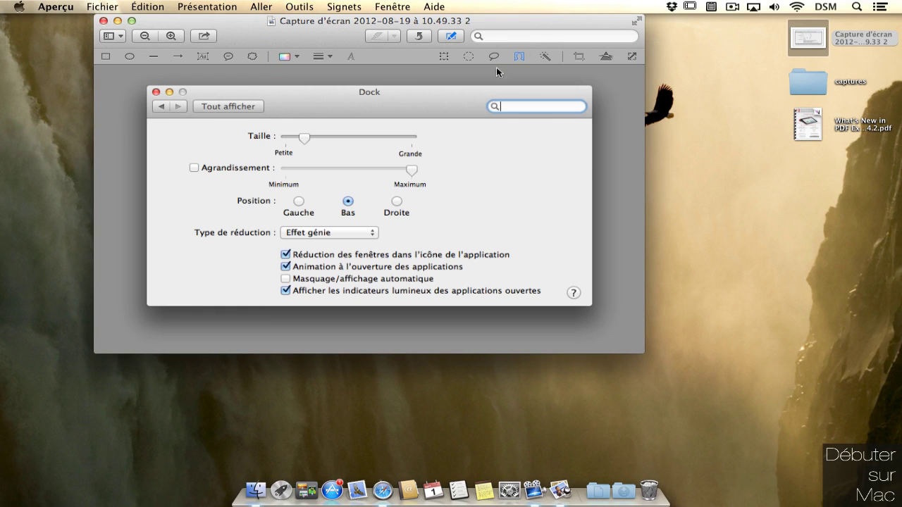
left_click(517, 59)
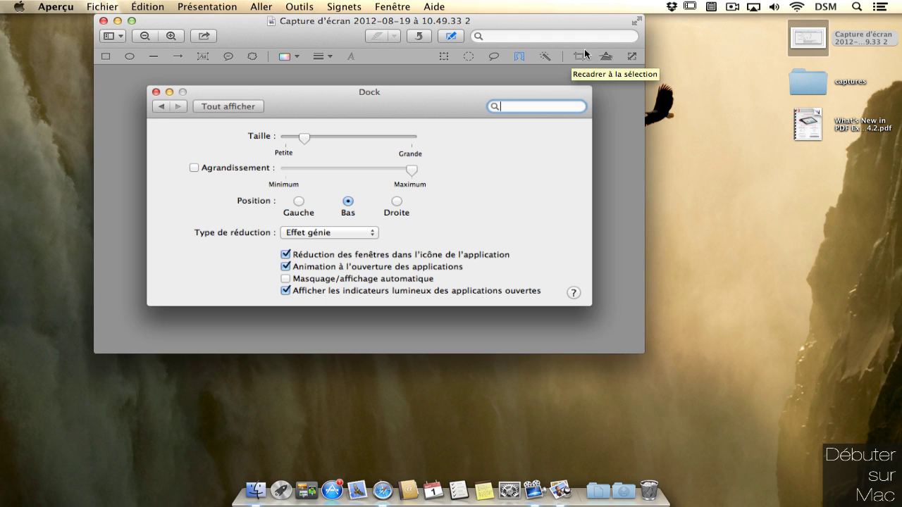
Step: Resize the screenshot image to fit 320 × 240 pixels and close it
left_click(630, 57)
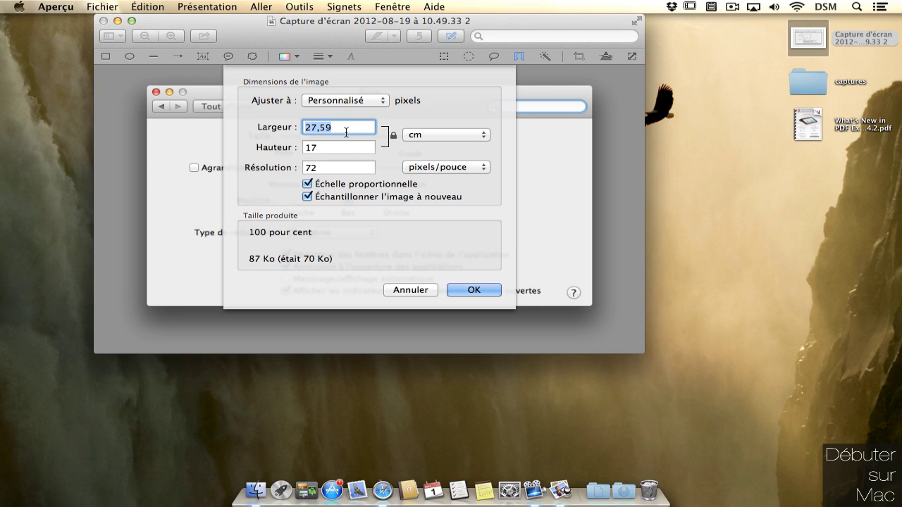
left_click(336, 100)
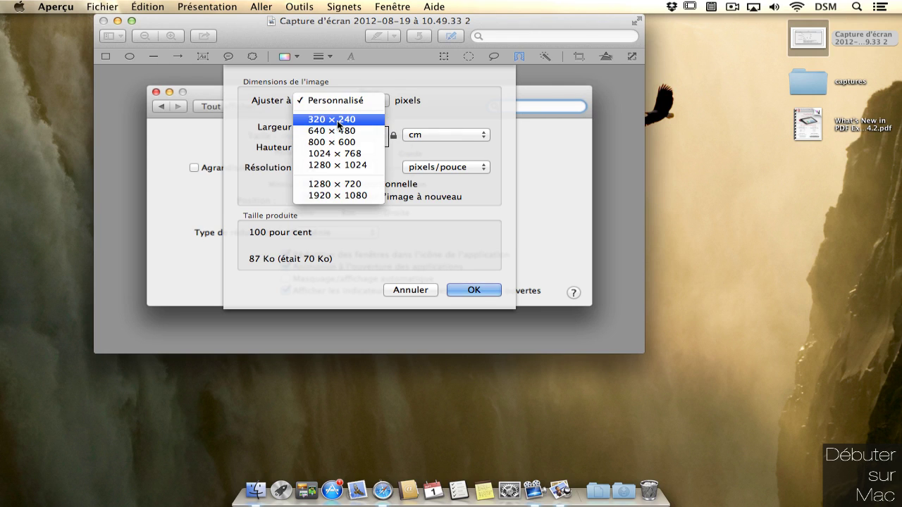
left_click(337, 120)
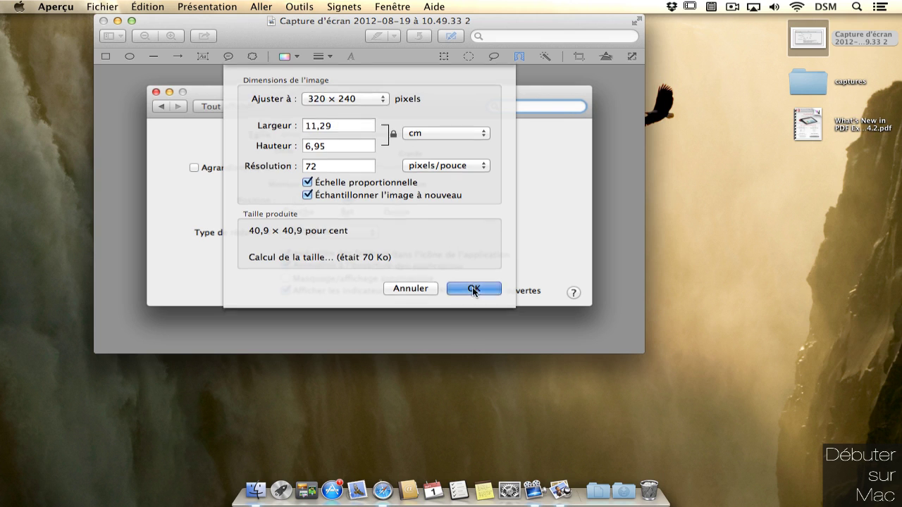
left_click(472, 289)
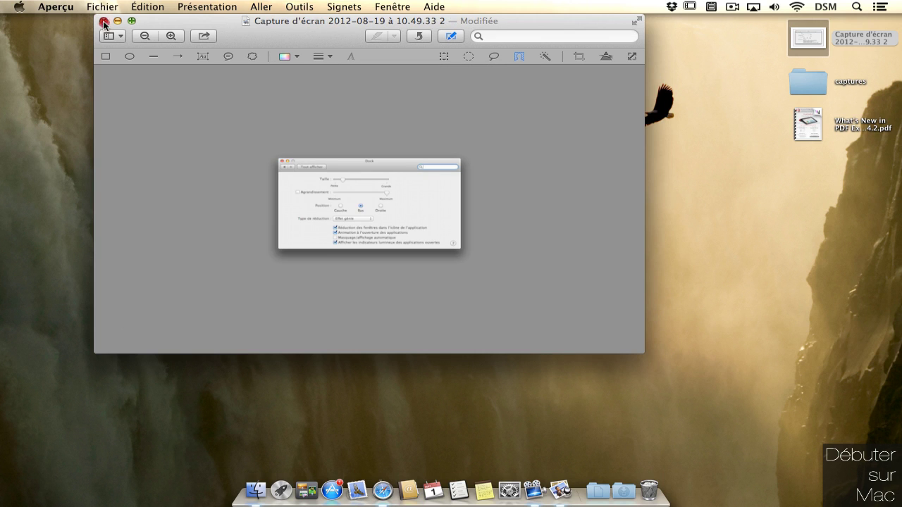
left_click(104, 22)
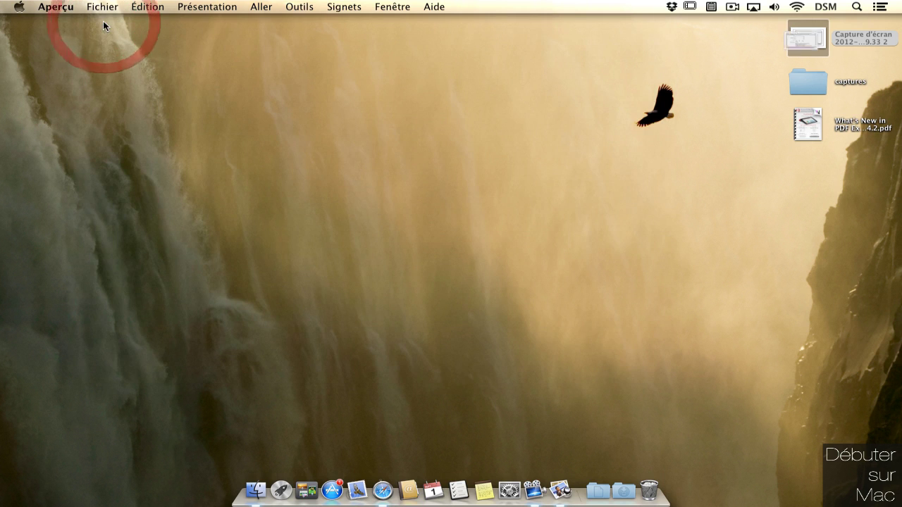
Step: Open What's New in PDF Expert 4.2.pdf from the desktop in Preview and show its editing tools
double_click(808, 120)
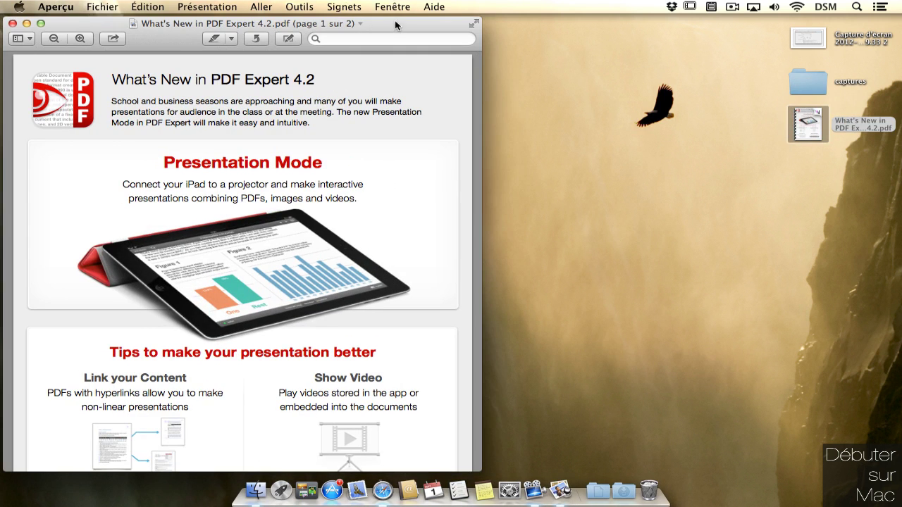
left_click_drag(395, 25, 506, 23)
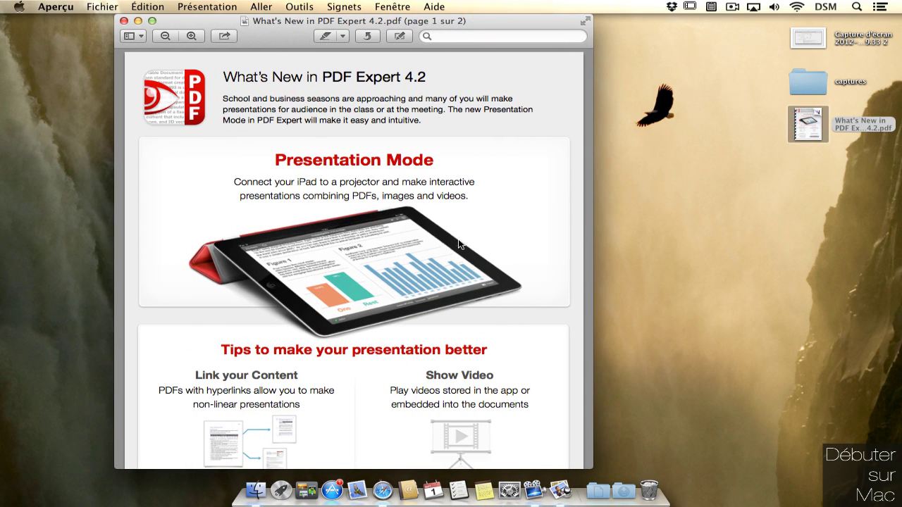
left_click(399, 36)
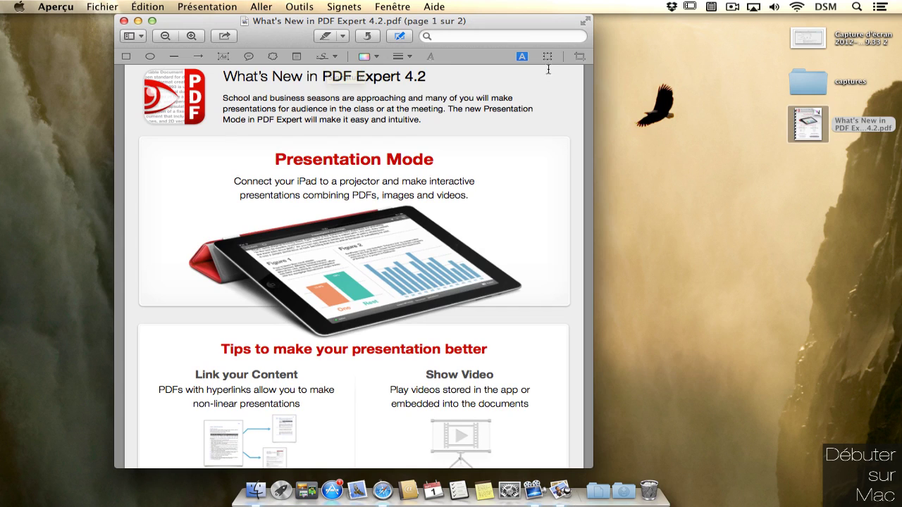
Step: Crop the first page to a rectangle over its title and the Presentation Mode heading, accept the cropping notice, and undo the crop
left_click(583, 57)
left_click(583, 57)
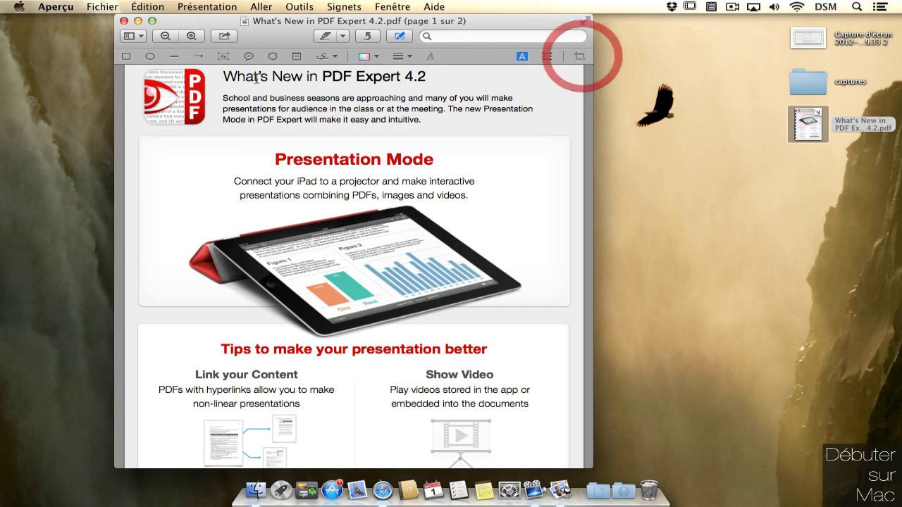
left_click(231, 69)
left_click(541, 57)
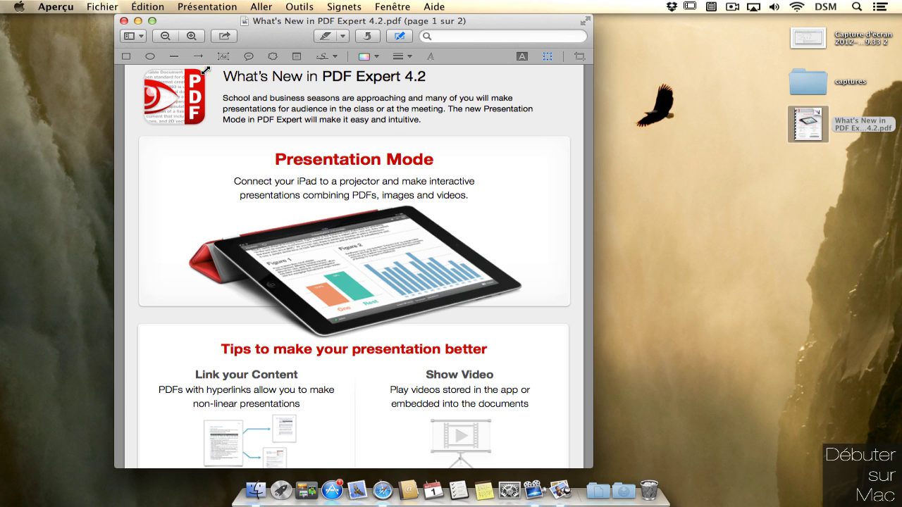
left_click_drag(205, 70, 509, 182)
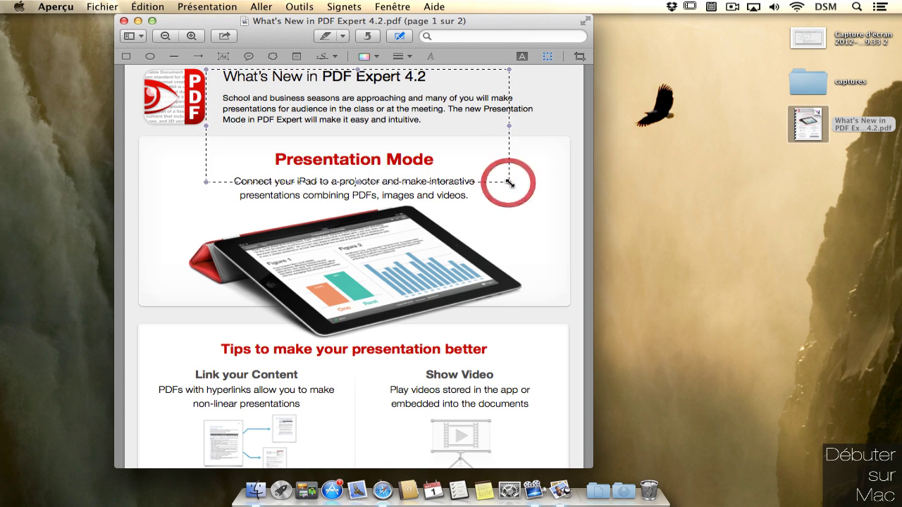
left_click(580, 57)
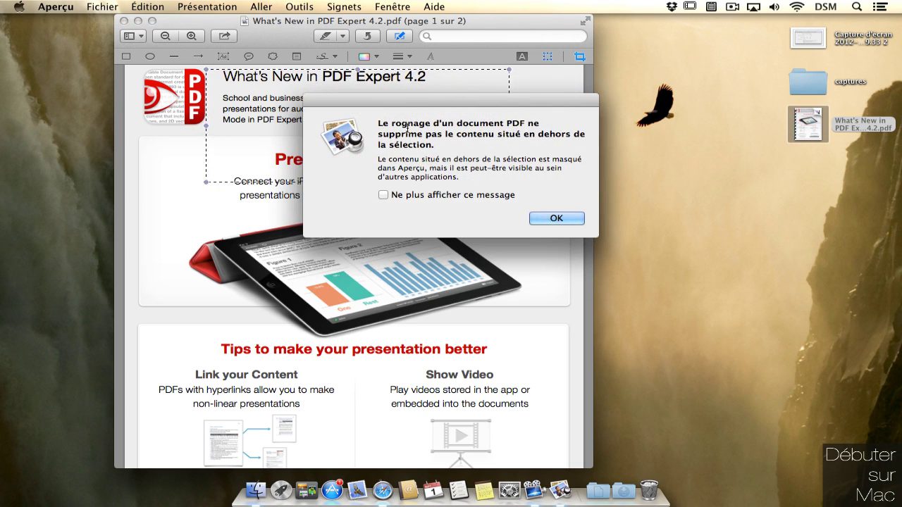
left_click(551, 219)
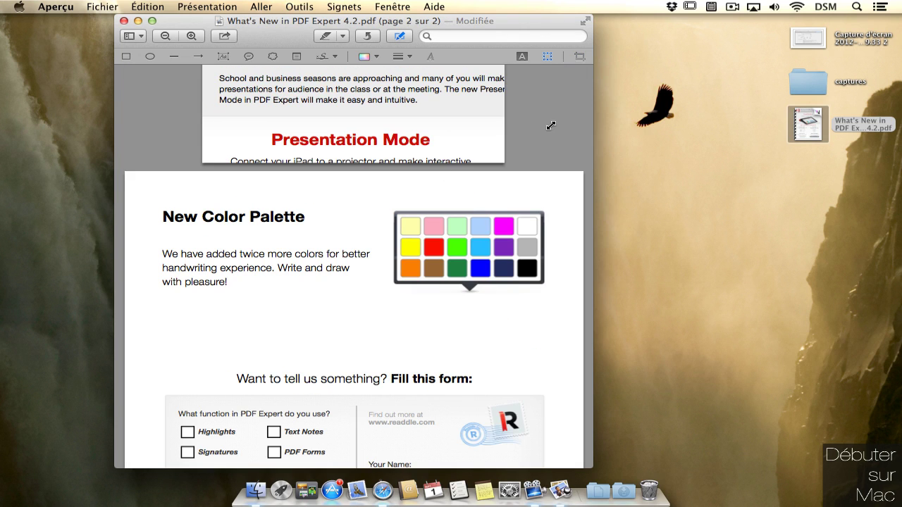
key("super+z")
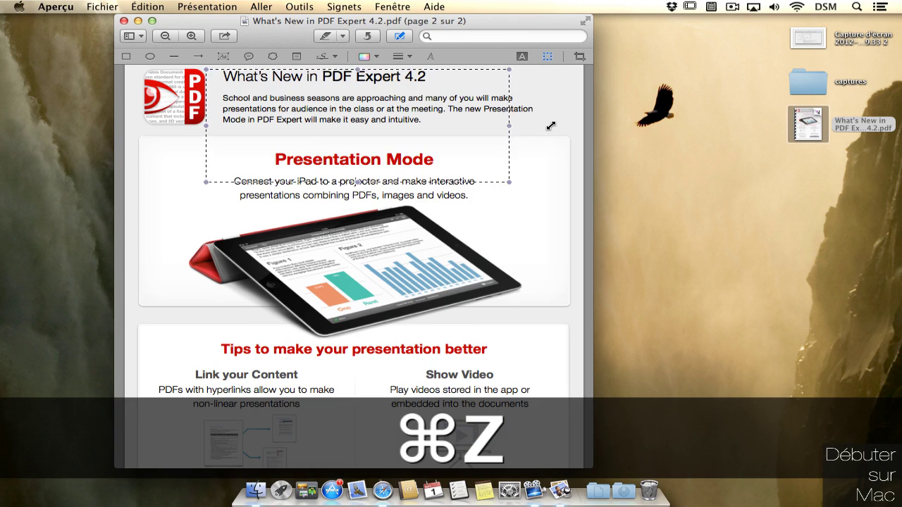
Step: Highlight the Presentation Mode heading and its paragraph in violet, and change the highlight to an underline
left_click(399, 36)
double_click(366, 119)
mouse_move(366, 120)
left_mouse_down()
mouse_move(463, 144)
mouse_move(470, 158)
left_mouse_up()
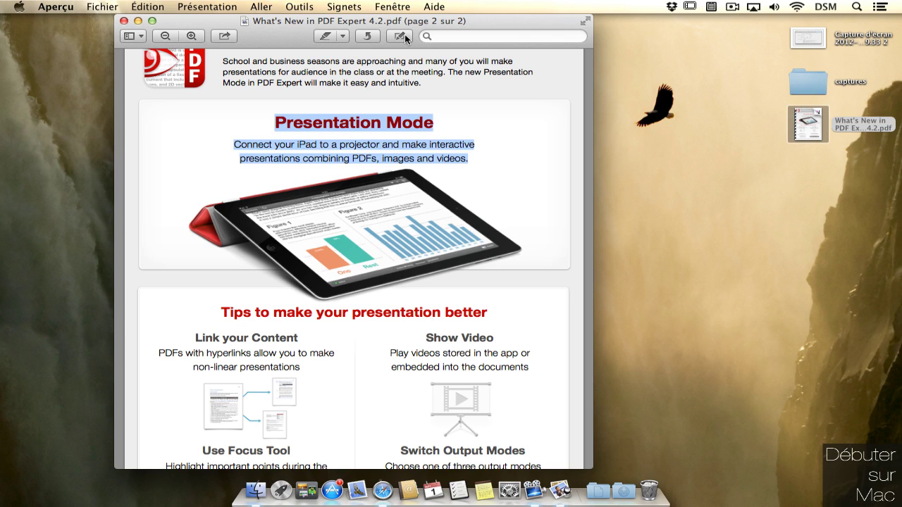
left_click(343, 37)
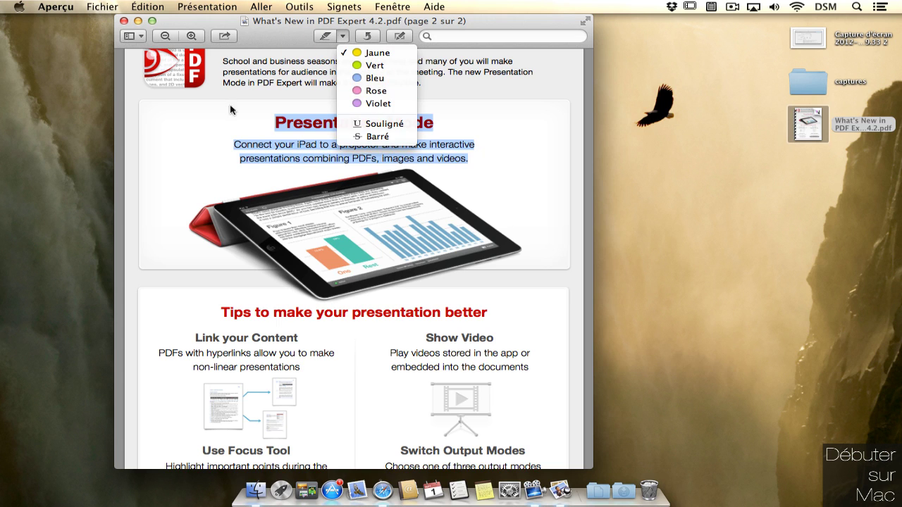
left_click(195, 130)
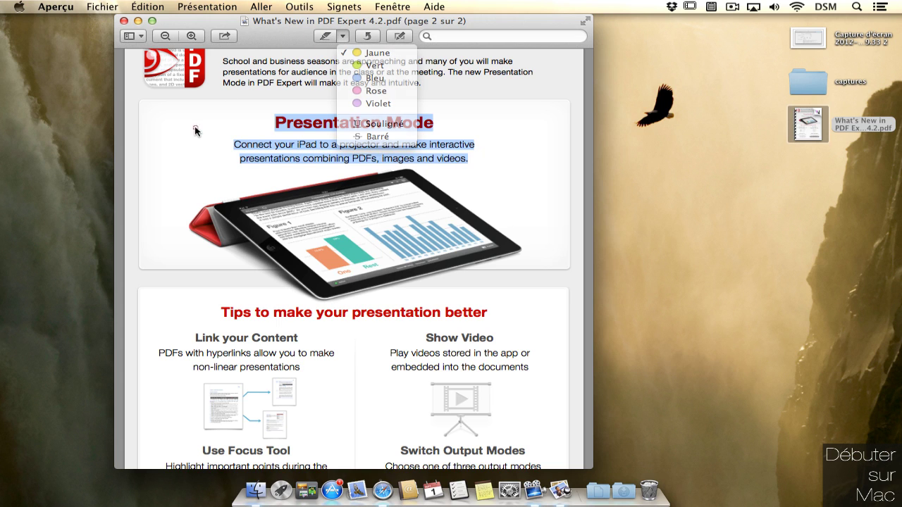
right_click(297, 130)
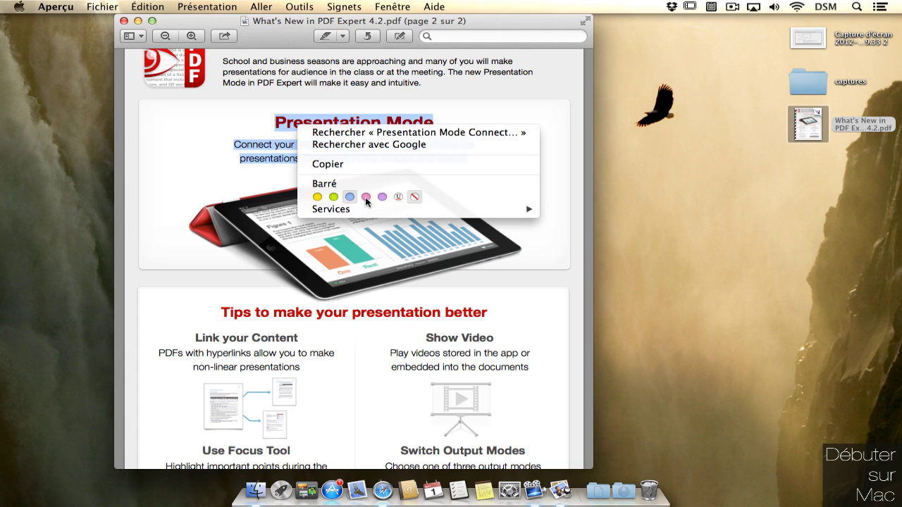
left_click(382, 196)
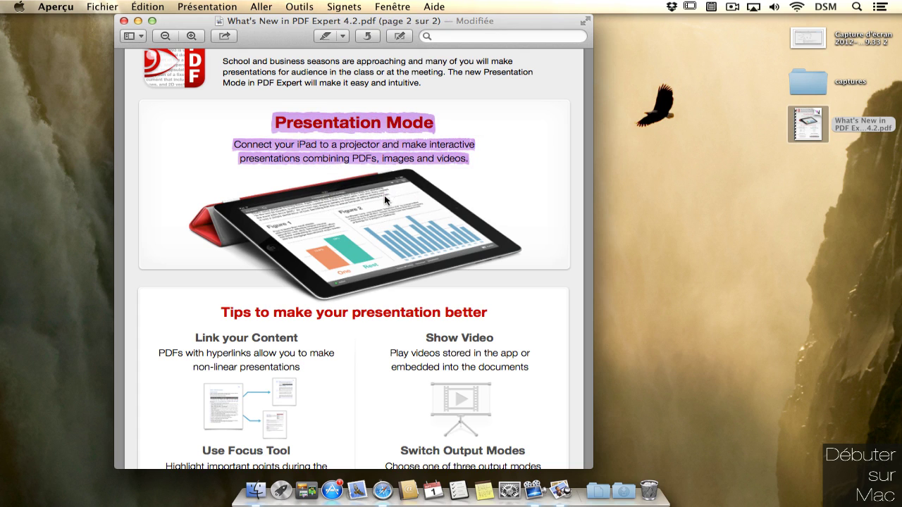
left_click(396, 158)
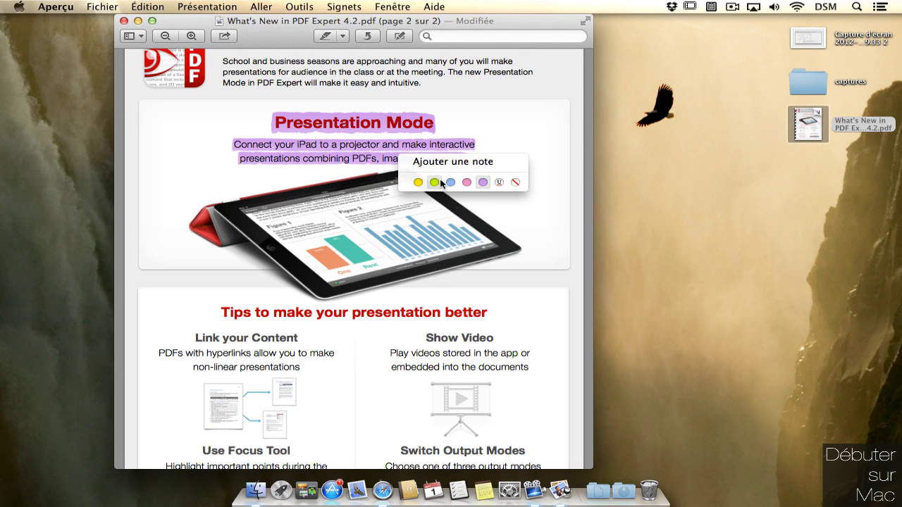
left_click(499, 182)
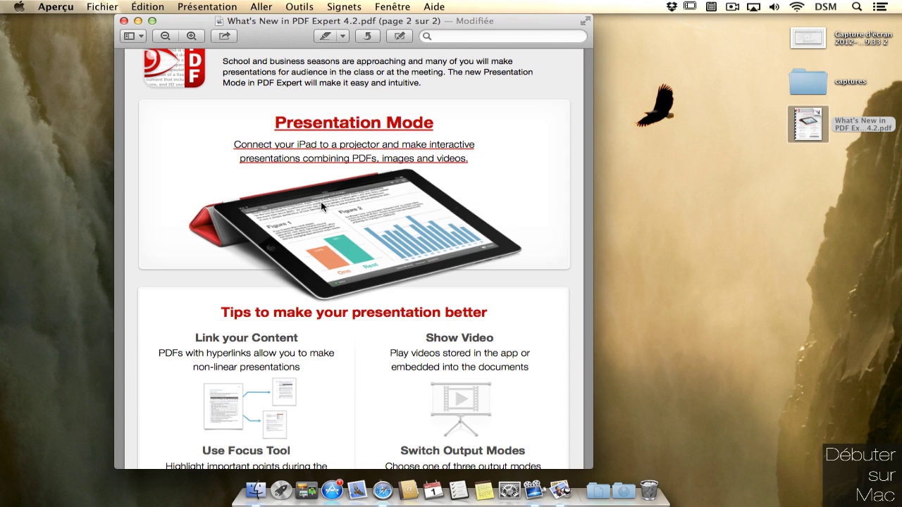
Step: Look up the word "make" in the Tips to make your presentation better heading in the dictionary, and dismiss the definition
scroll(321, 204, "down", 5)
left_click_drag(218, 181, 324, 186)
left_click(310, 181)
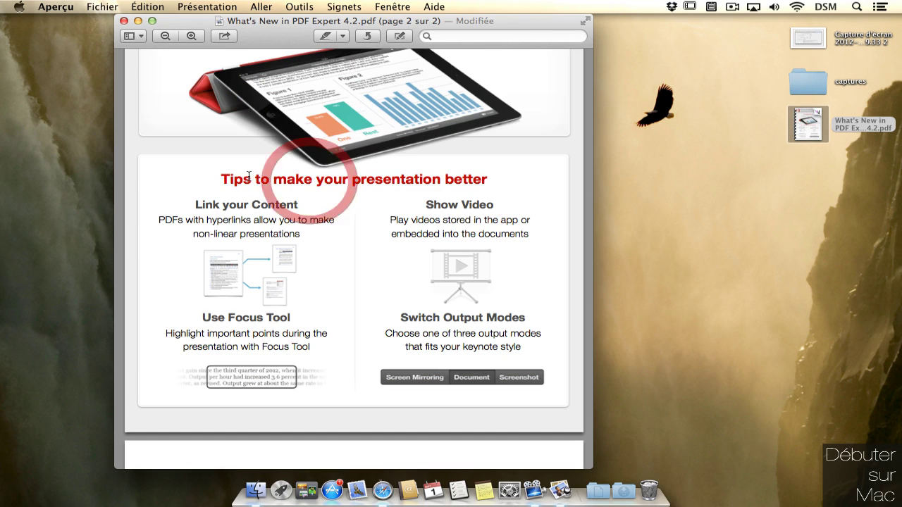
double_click(296, 180)
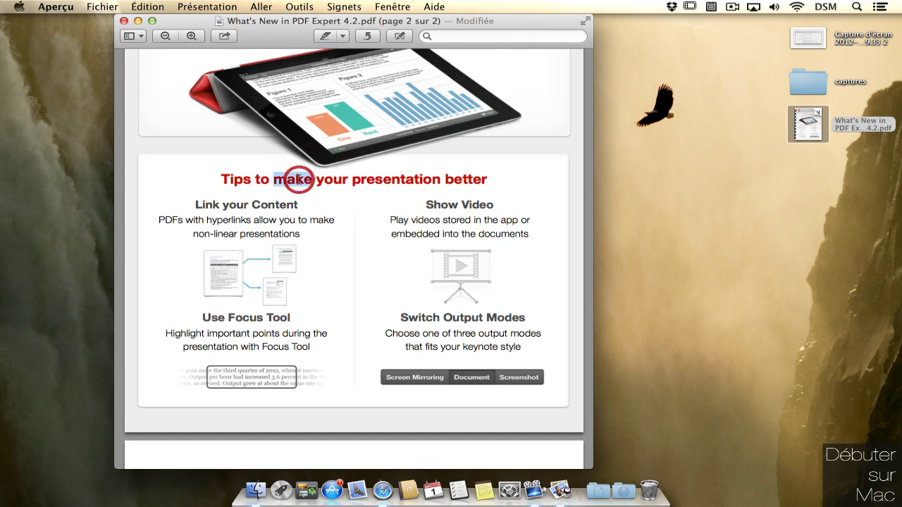
right_click(299, 179)
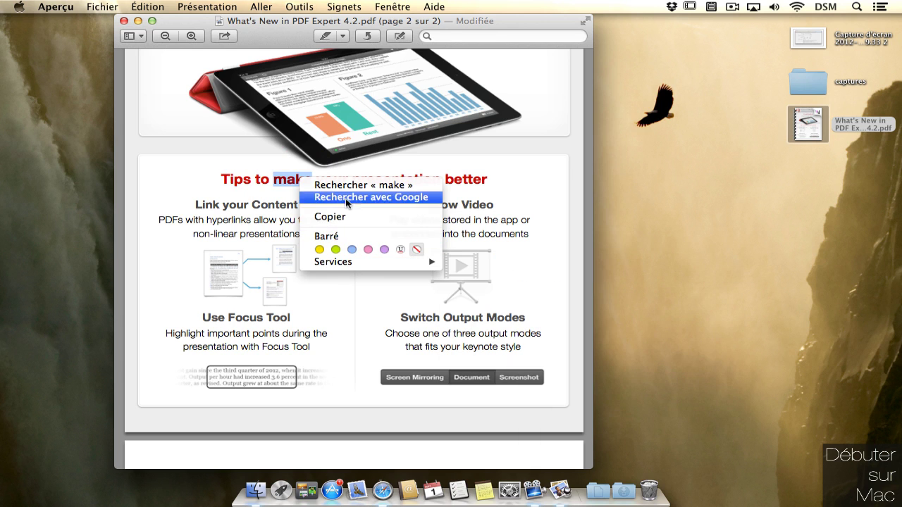
left_click(232, 200)
key("ctrl+super+d")
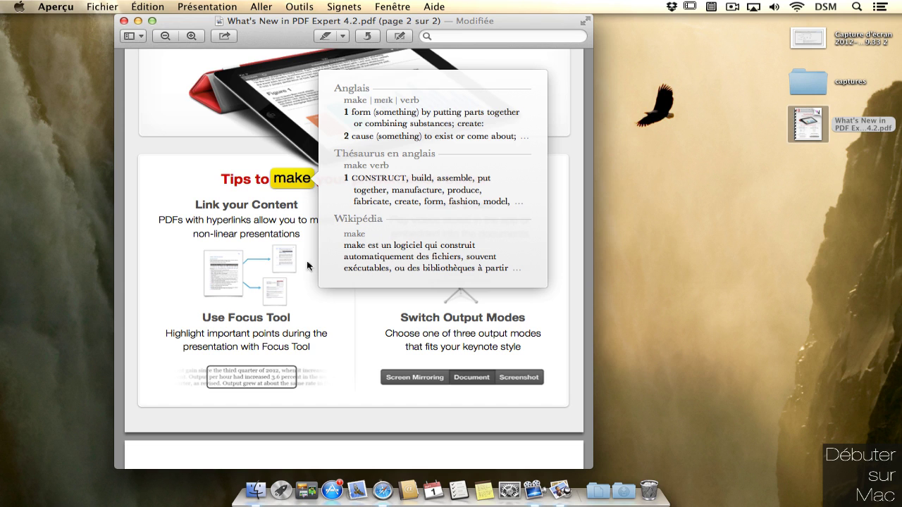
left_click(262, 247)
Step: Show the sharing options for the PDF and close them without sharing
scroll(262, 246, "up", 5)
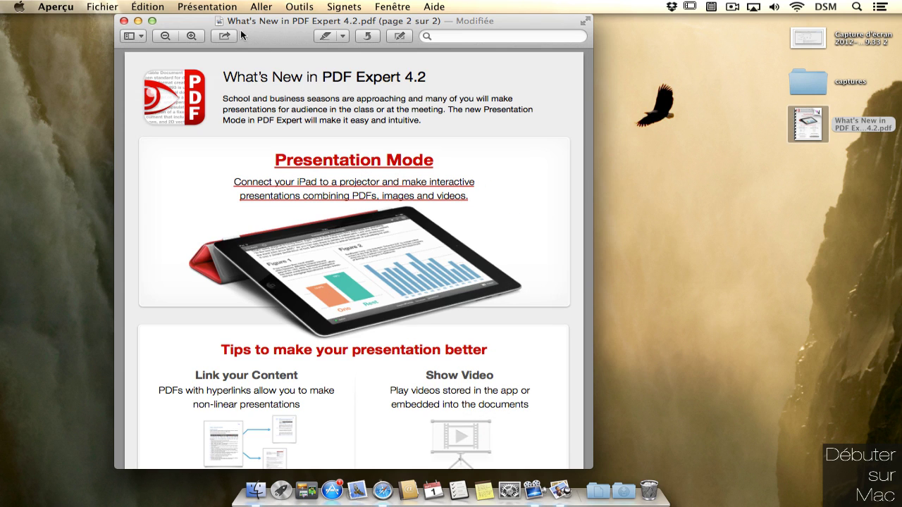
left_click(225, 36)
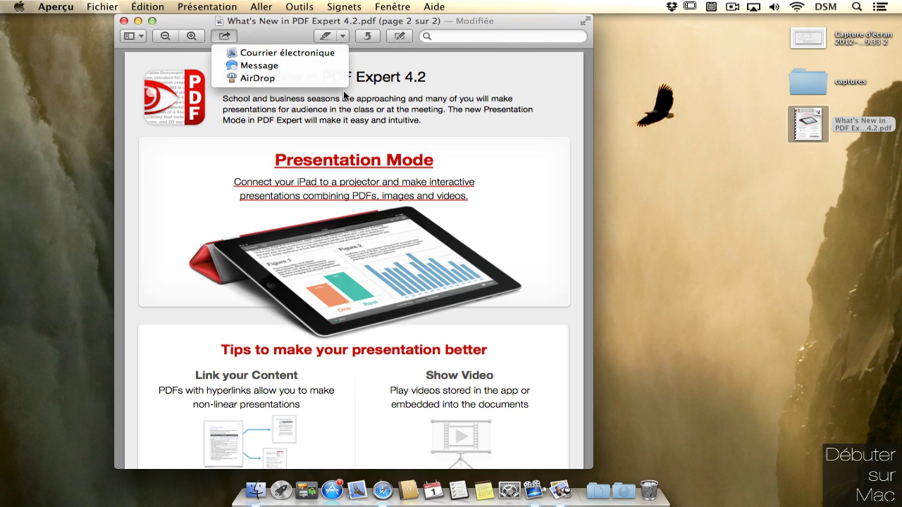
left_click(277, 36)
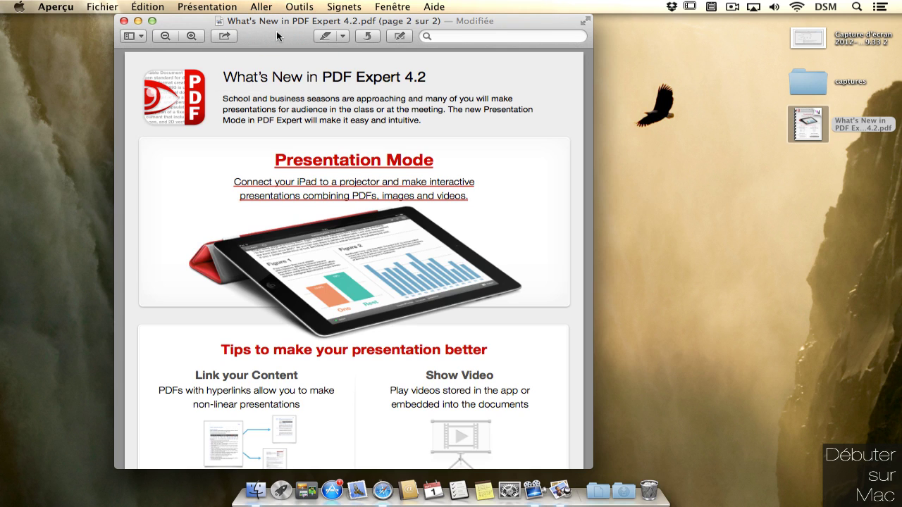
Step: Tick Highlights, Signatures and PDF Forms in the feedback form on page 2
scroll(266, 208, "down", 15)
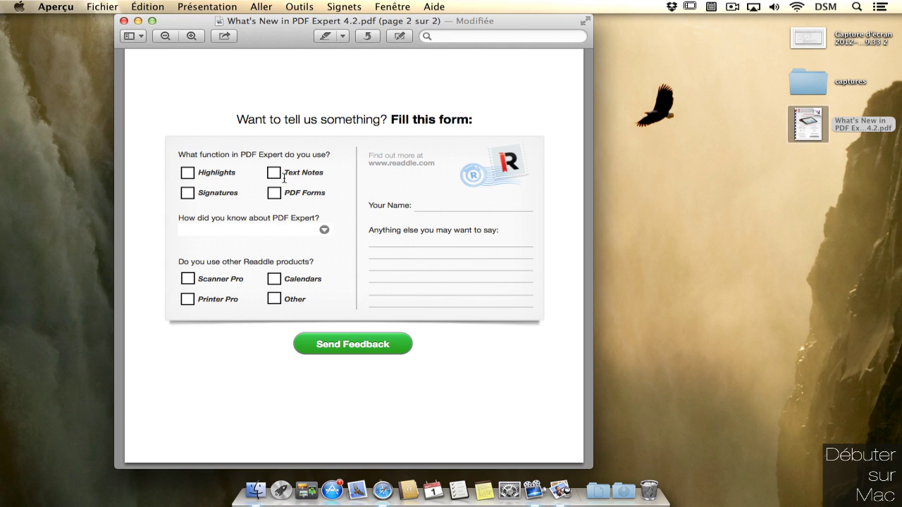
scroll(284, 178, "down", 2)
left_click(388, 257)
left_click(425, 206)
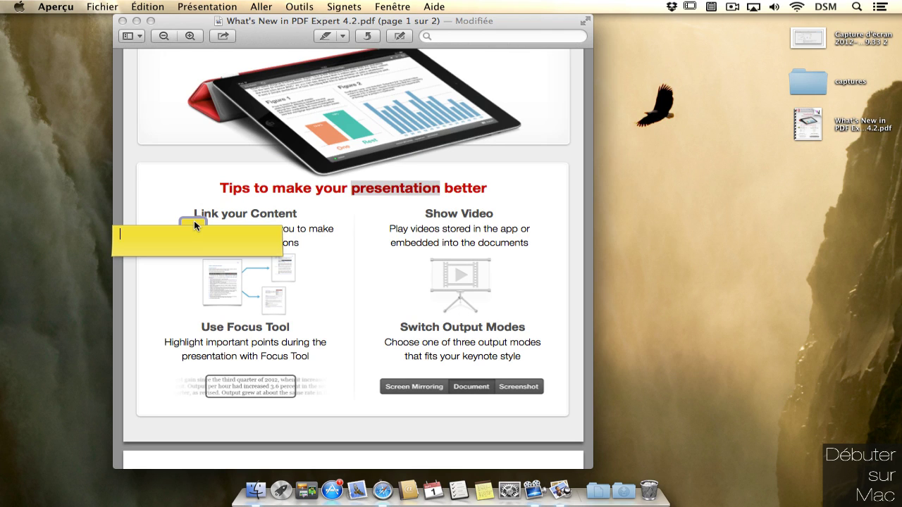
Step: Add the text "ceci est une note" to the yellow note by Link your Content, and move the note beside the New Color Palette heading
type("ceci est une note")
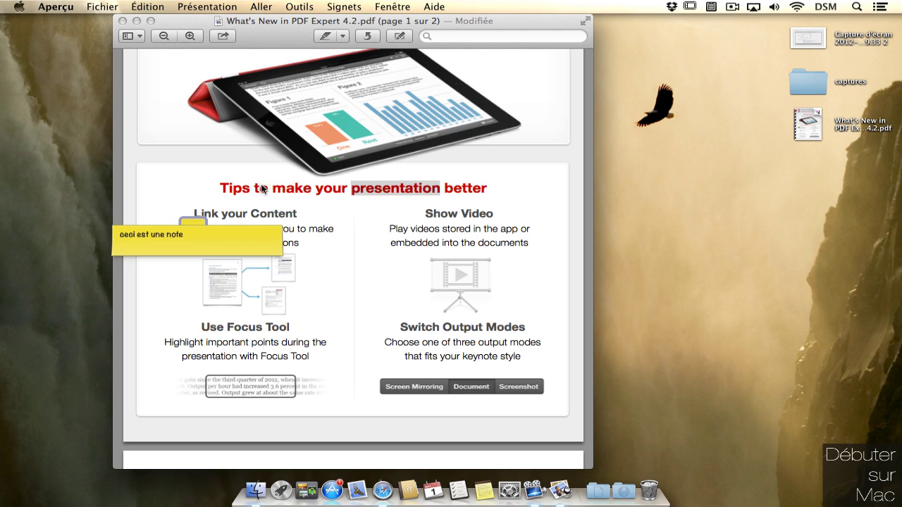
left_click(211, 200)
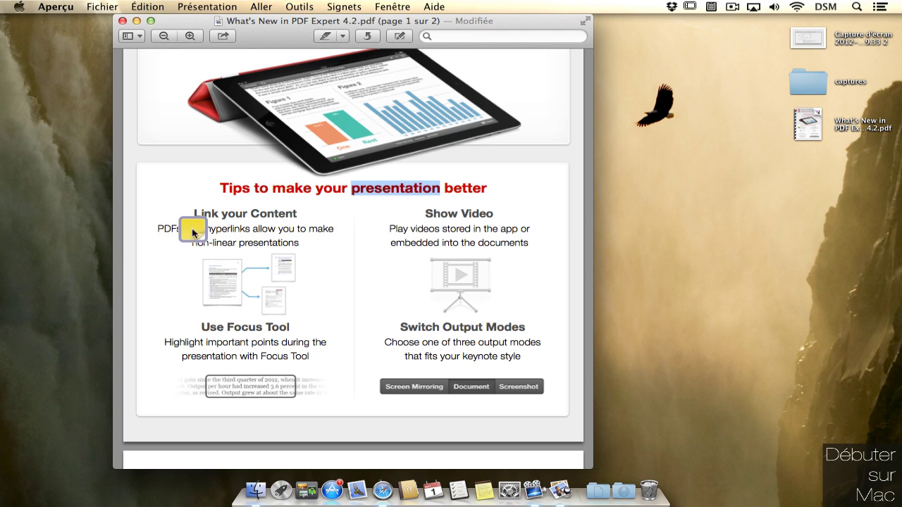
mouse_move(194, 240)
left_mouse_down()
mouse_move(182, 208)
mouse_move(141, 180)
mouse_move(275, 150)
mouse_move(372, 143)
left_mouse_up()
scroll(273, 154, "down", 5)
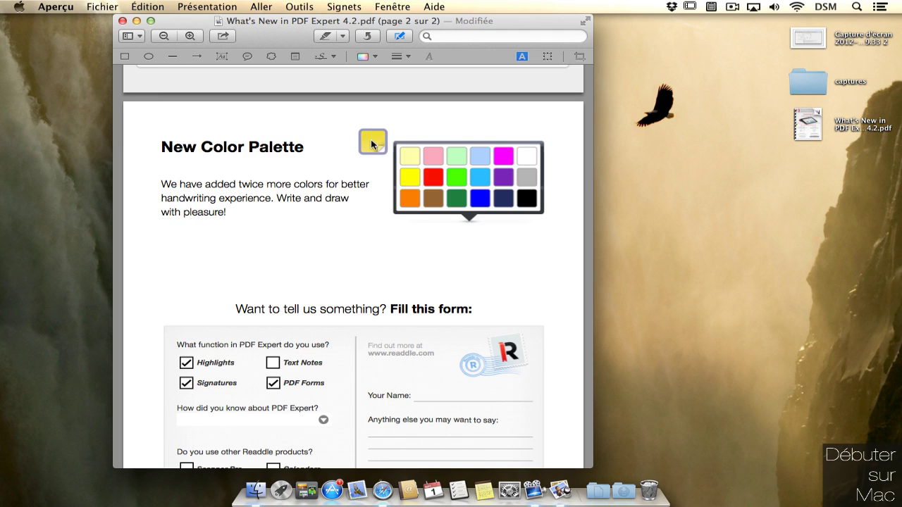
Step: Delete the yellow note annotation beside the New Color Palette heading
right_click(370, 139)
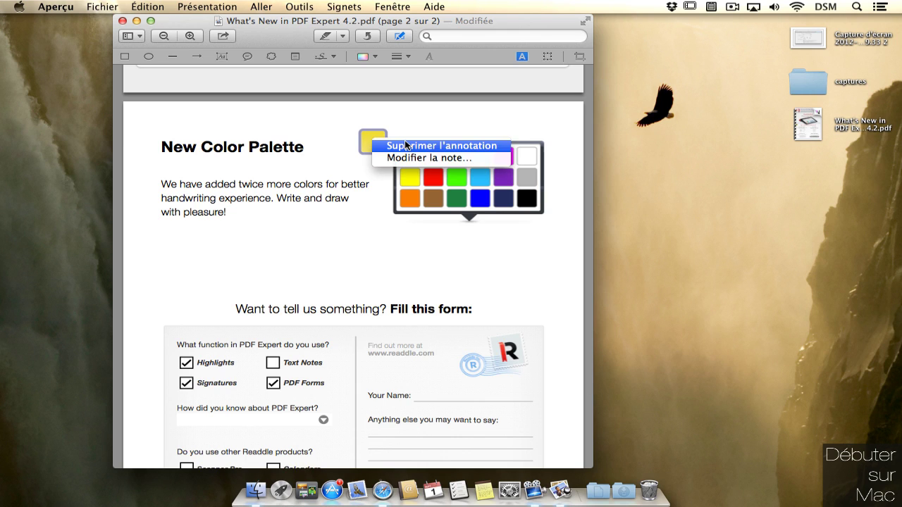
left_click(405, 145)
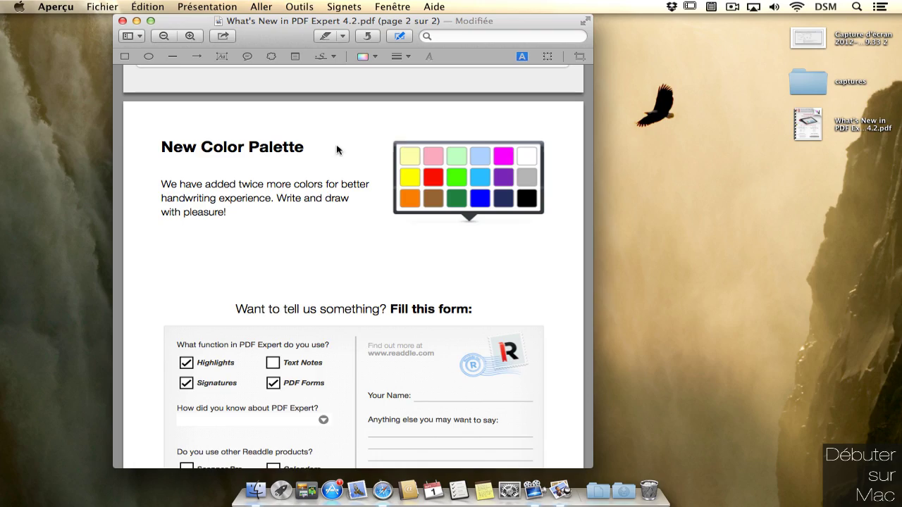